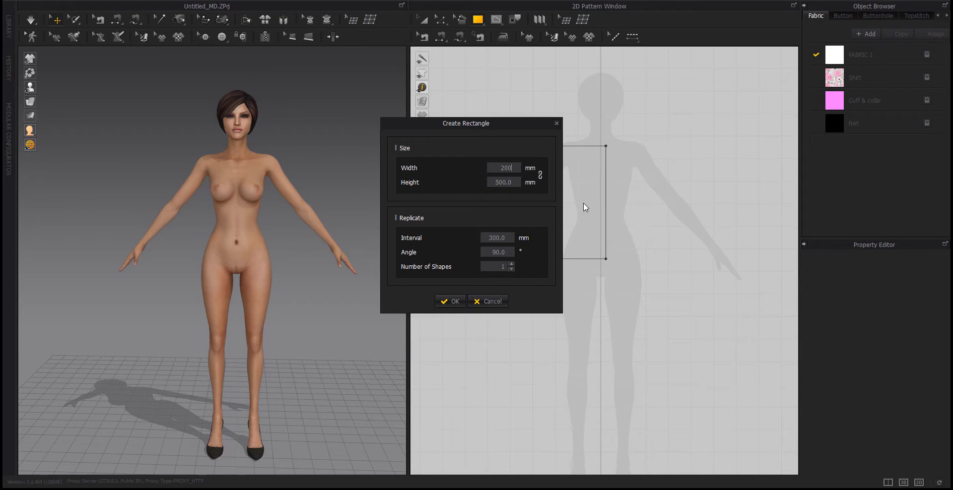
# Create a 200 × 500 mm rectangle pattern and place it just to one side of the avatar's center line.
pyautogui.press('Return')
pyautogui.press('a')
pyautogui.moveTo(590, 172); pyautogui.dragTo(576, 165)
pyautogui.click(612, 167)
# Split the rectangle's top edge 90 mm from the inner corner and its outer side edge at 200 mm from the top.
pyautogui.press('x')
pyautogui.scroll(3, 560, 140)
pyautogui.scroll(-1, 578, 152)
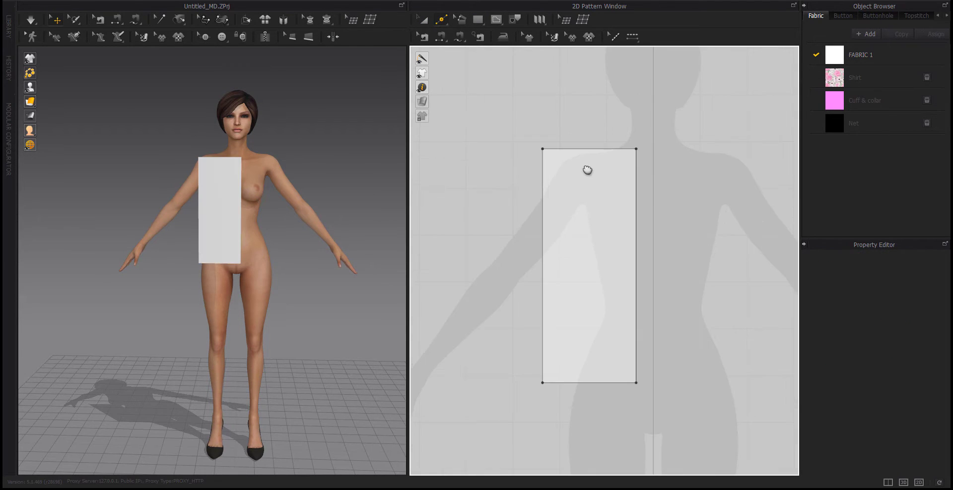
pyautogui.rightClick(612, 146)
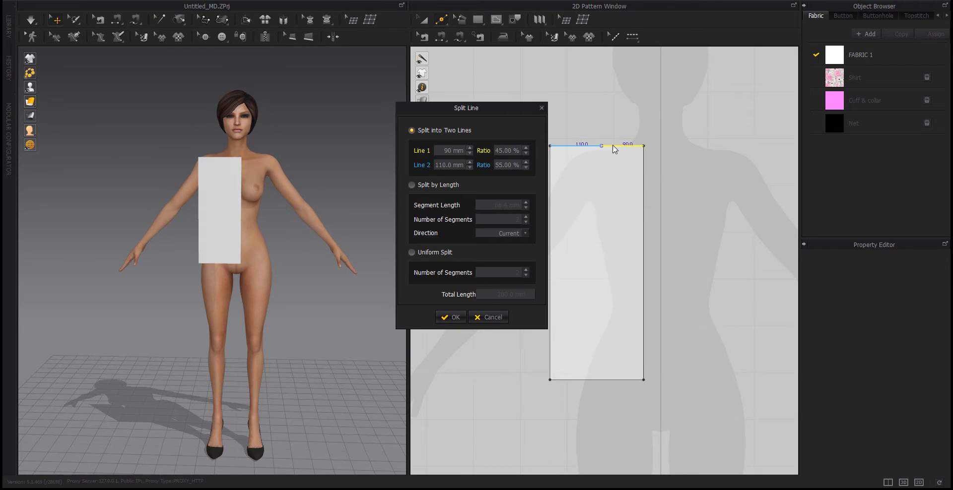
pyautogui.press('Return')
pyautogui.rightClick(548, 219)
pyautogui.write('200')
pyautogui.press('Return')
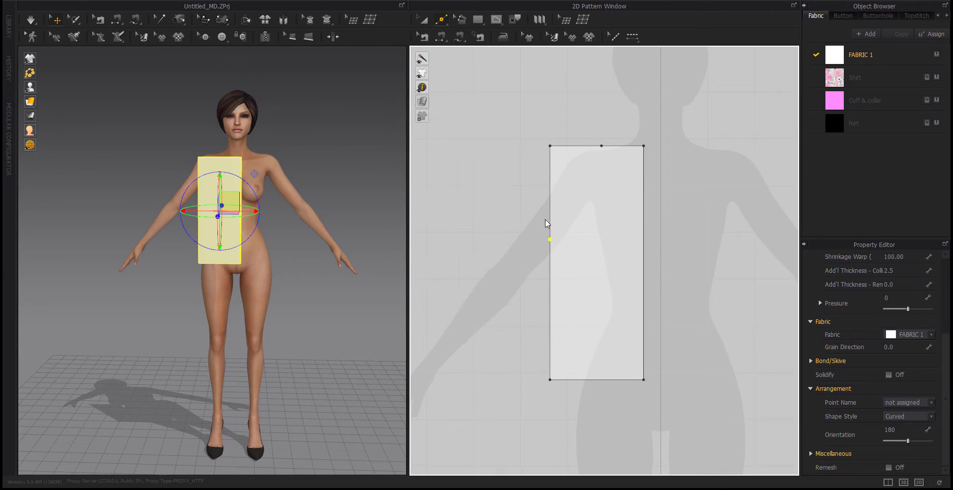
# Lower the pattern's upper inner corner about 112 mm and split the resulting slanted edge at 65 mm.
pyautogui.moveTo(674, 233); pyautogui.dragTo(658, 233, button='middle')
pyautogui.moveTo(627, 147); pyautogui.dragTo(626, 200)
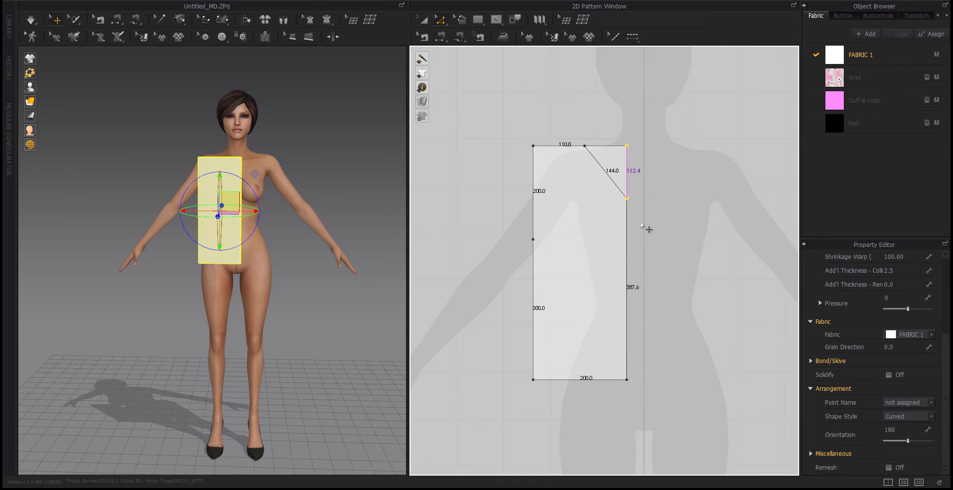
pyautogui.rightClick(609, 178)
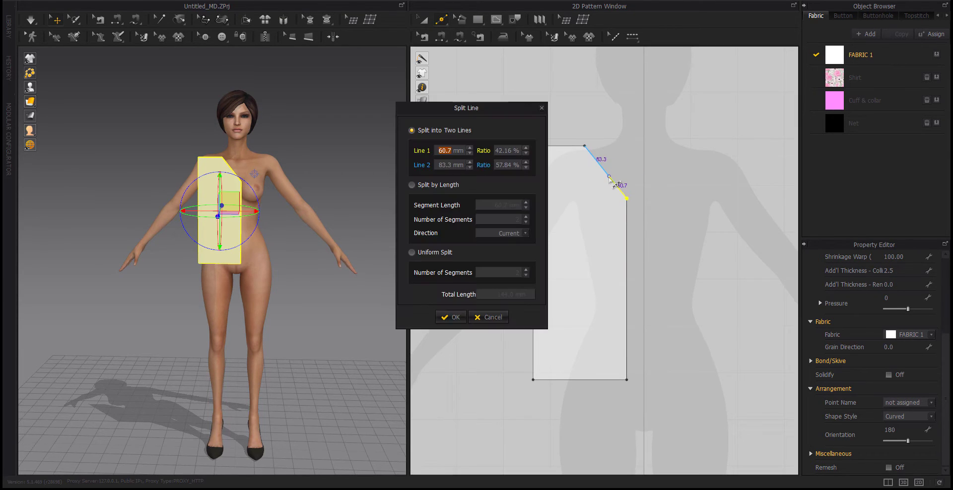
pyautogui.write('65')
pyautogui.press('Return')
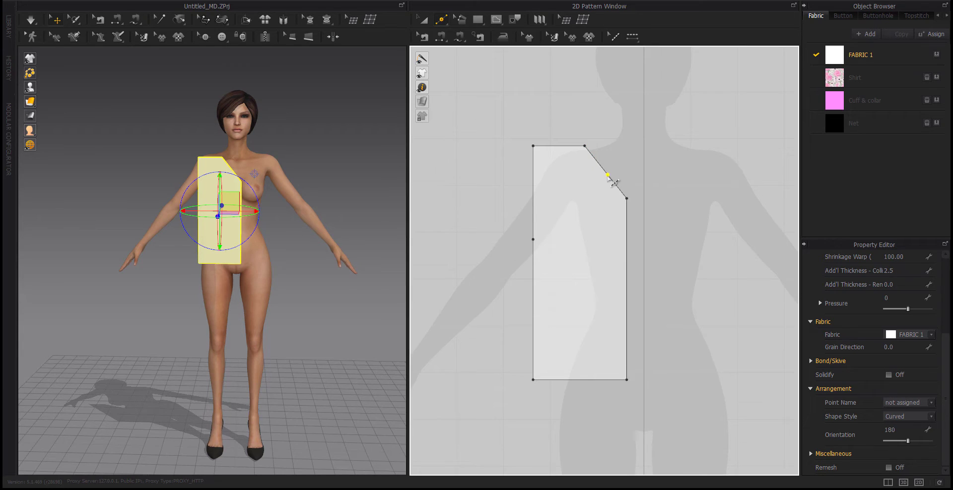
# Move the neckline split point, outer shoulder corner and center corner to form a narrow shoulder strap, sloped armhole and V neckline.
pyautogui.moveTo(607, 176); pyautogui.dragTo(584, 200)
pyautogui.moveTo(531, 147); pyautogui.dragTo(565, 160)
pyautogui.moveTo(650, 226); pyautogui.dragTo(636, 222, button='middle')
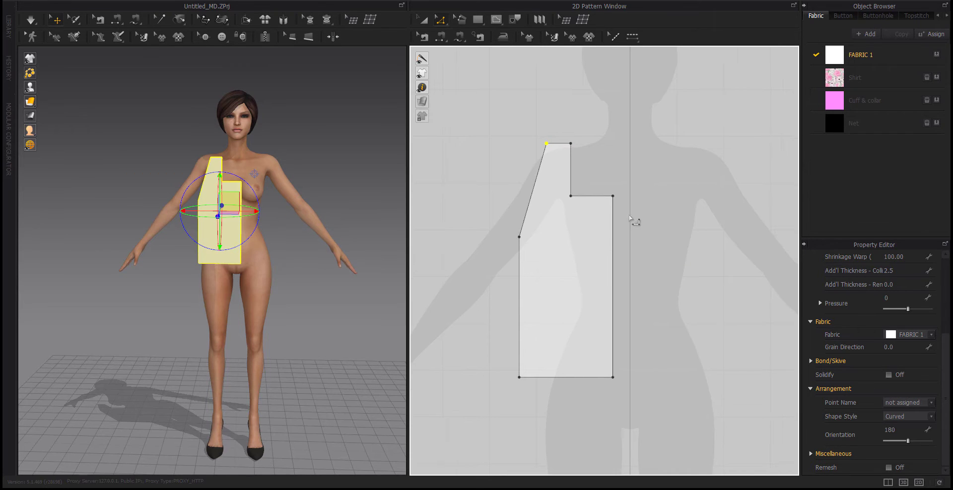
pyautogui.moveTo(612, 196); pyautogui.dragTo(612, 237)
pyautogui.moveTo(685, 276); pyautogui.dragTo(653, 269, button='middle')
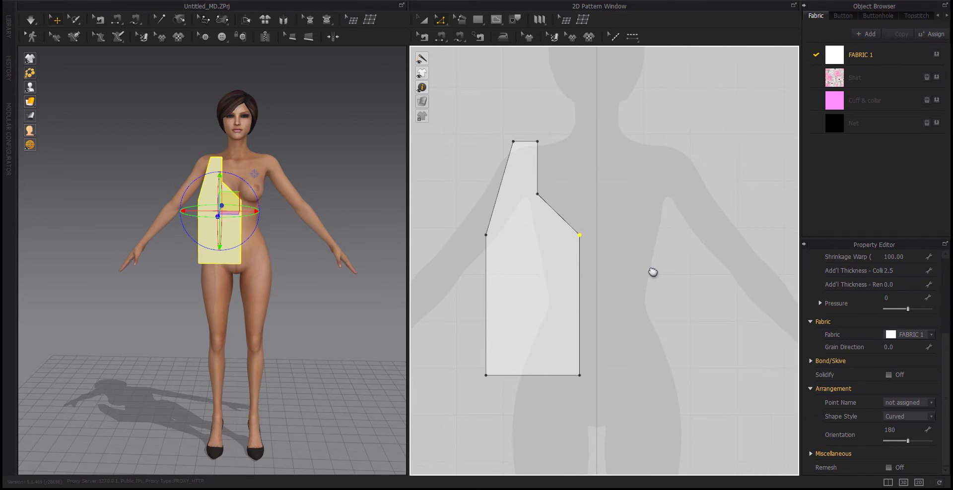
# Clone the front panel as a linked Symmetric Pattern and place it on the opposite side of the center line.
pyautogui.click(570, 262)
pyautogui.rightClick(558, 273)
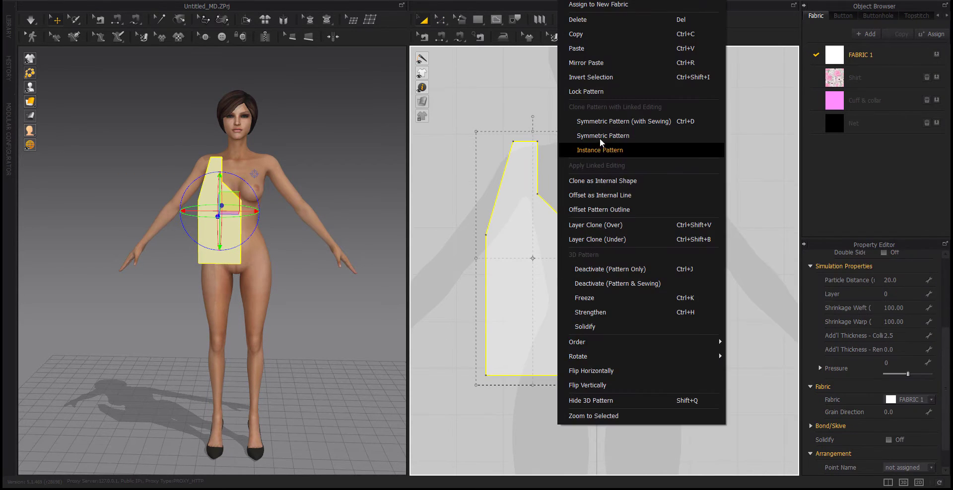
pyautogui.click(600, 136)
pyautogui.click(655, 264)
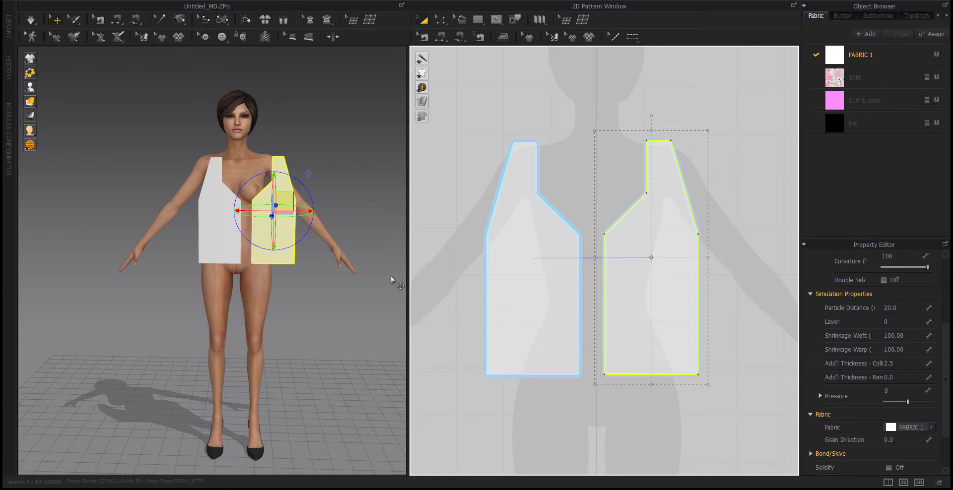
# Copy both front panels and paste the pair beside the avatar silhouette as back panels.
pyautogui.moveTo(394, 276); pyautogui.dragTo(347, 314, button='right')
pyautogui.scroll(-3, 506, 373)
pyautogui.moveTo(567, 387); pyautogui.dragTo(523, 331, button='middle')
pyautogui.click(524, 331)
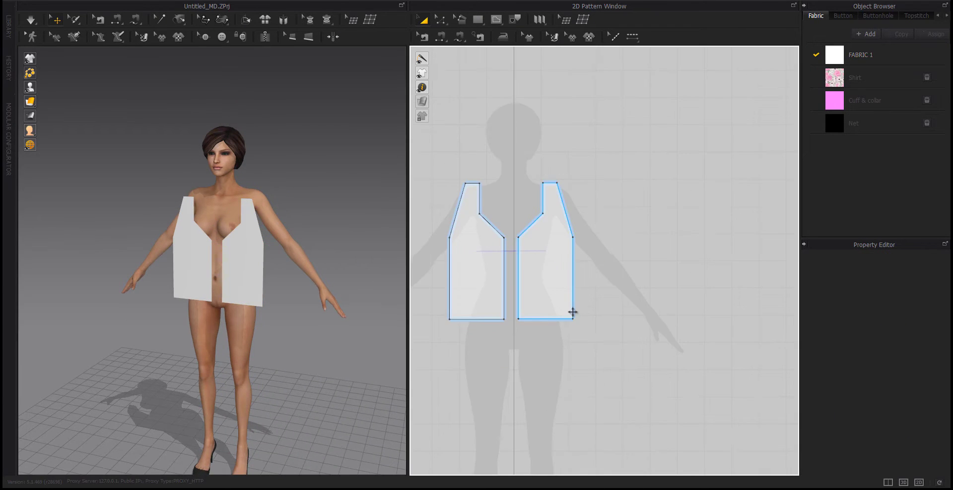
pyautogui.moveTo(429, 349); pyautogui.dragTo(446, 368)
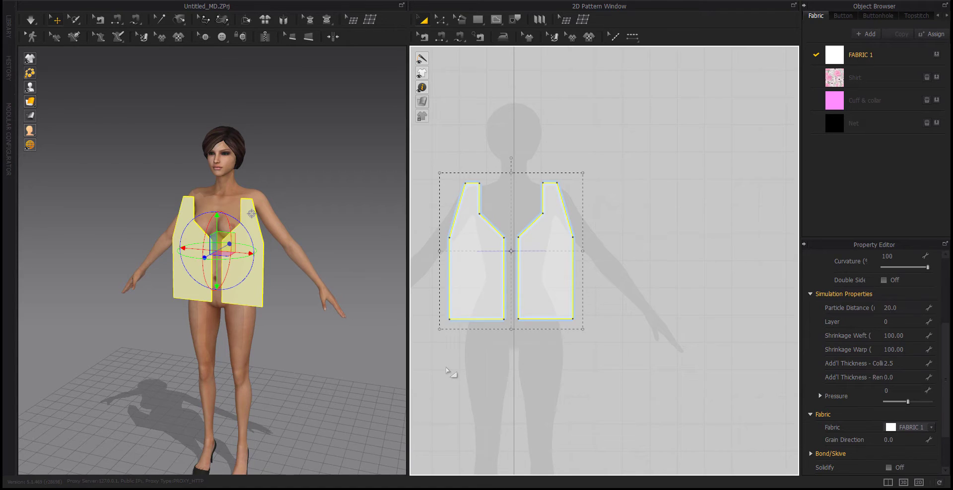
pyautogui.hotkey('ctrl', 'v')
pyautogui.click(694, 251)
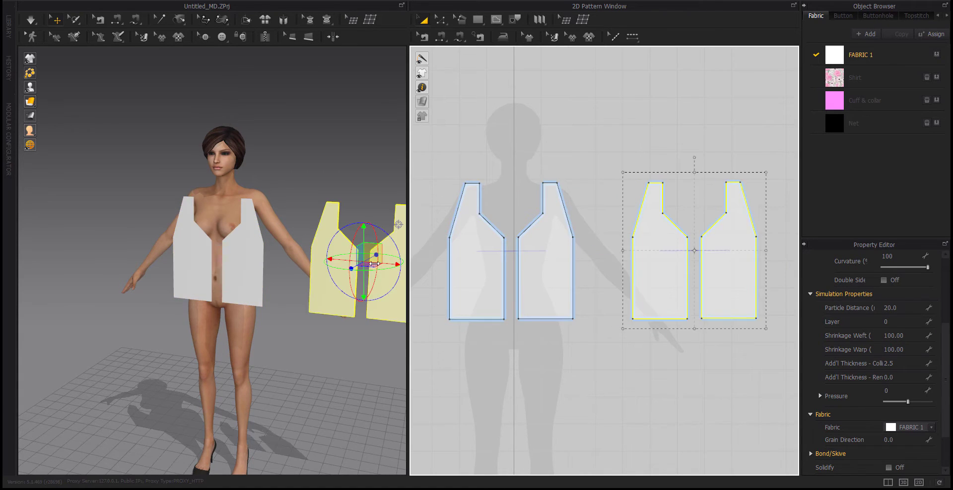
# Position the copied panels behind the avatar's back in 3D and flip them so their outer side faces outward.
pyautogui.moveTo(378, 292); pyautogui.dragTo(229, 233)
pyautogui.moveTo(208, 292); pyautogui.dragTo(137, 282, button='right')
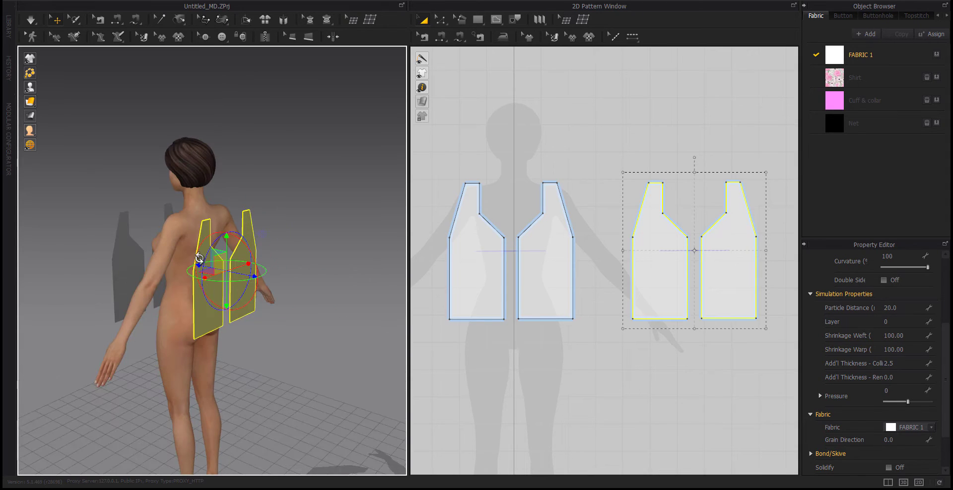
pyautogui.moveTo(213, 316); pyautogui.dragTo(204, 301)
pyautogui.rightClick(202, 282)
pyautogui.click(223, 346)
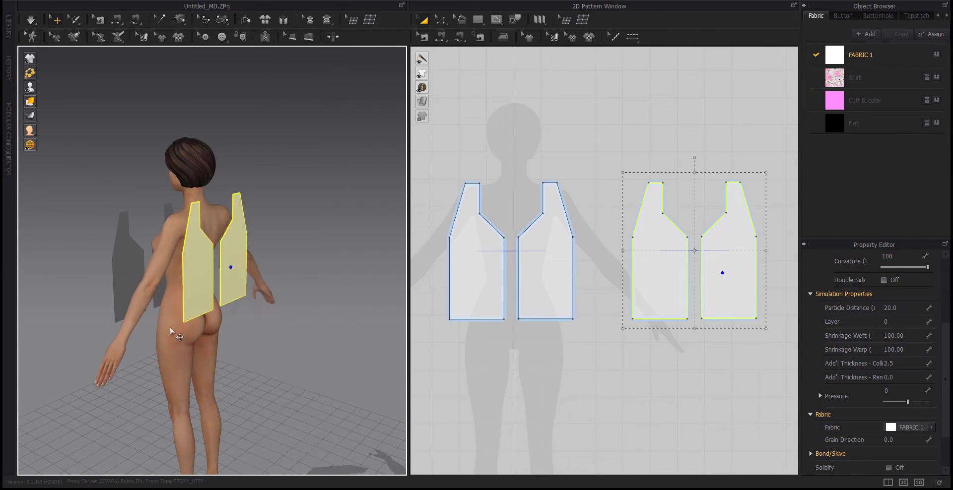
# Select the two front panels and position them in front of the avatar's torso in 3D.
pyautogui.moveTo(170, 329); pyautogui.dragTo(311, 321, button='right')
pyautogui.moveTo(579, 174); pyautogui.dragTo(432, 340)
pyautogui.moveTo(243, 365); pyautogui.dragTo(172, 325, button='right')
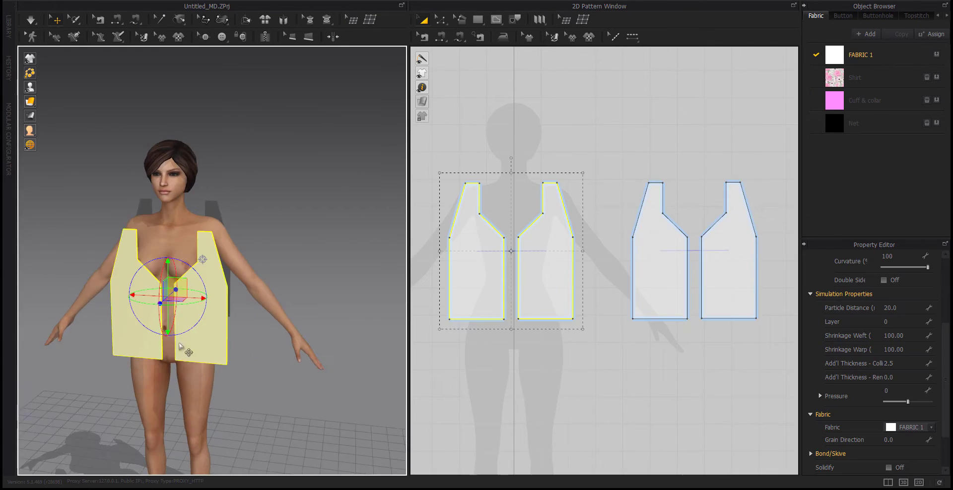
pyautogui.moveTo(168, 269); pyautogui.dragTo(140, 269)
pyautogui.moveTo(191, 343); pyautogui.dragTo(124, 362, button='right')
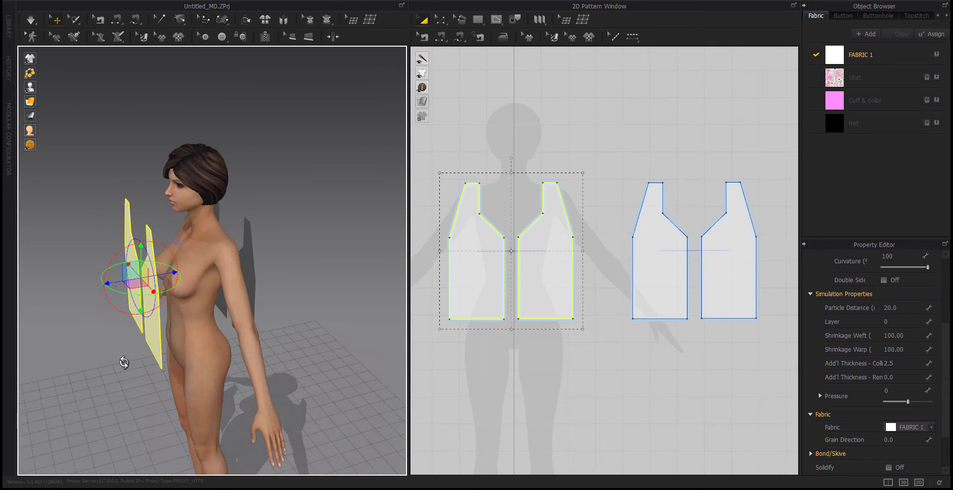
pyautogui.moveTo(123, 281); pyautogui.dragTo(135, 279)
pyautogui.moveTo(236, 373); pyautogui.dragTo(308, 291, button='right')
pyautogui.click(307, 292)
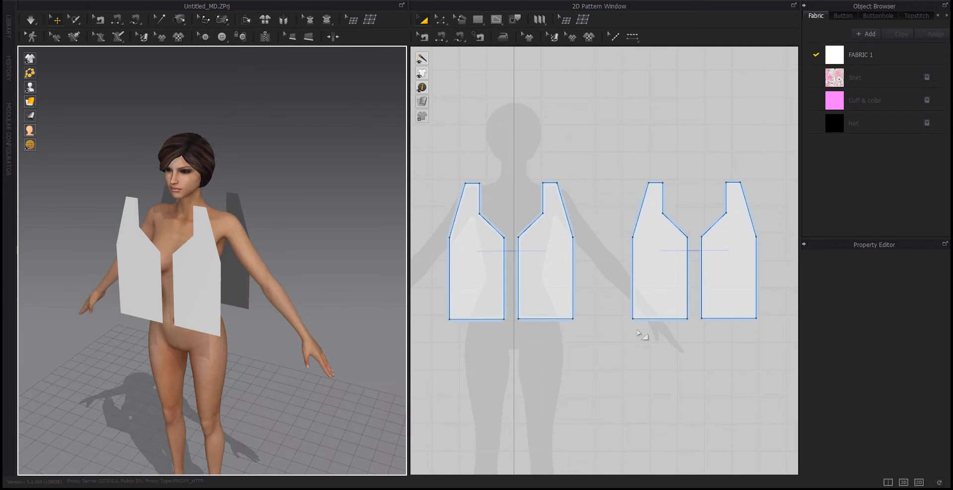
# Sew the 300 mm side edges of the front panels to the matching side edges of the back panels.
pyautogui.click(440, 36)
pyautogui.click(572, 260)
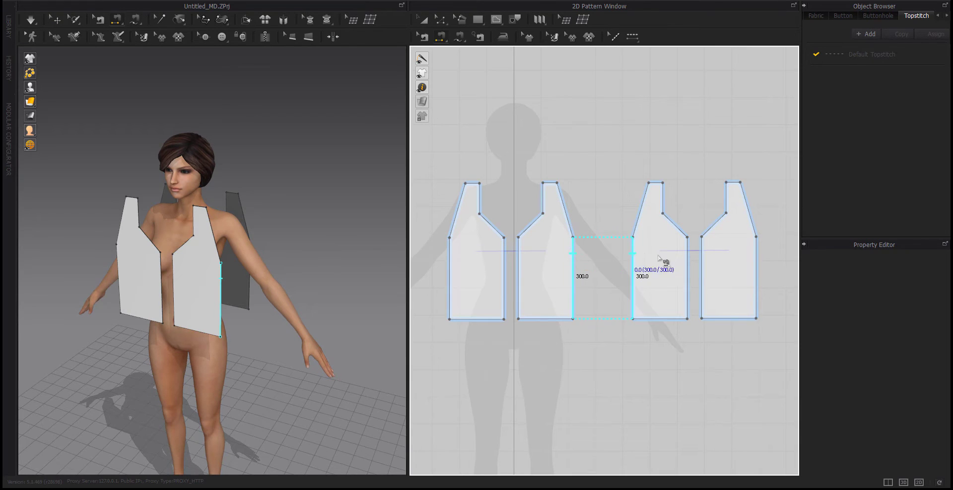
pyautogui.click(632, 255)
pyautogui.click(449, 262)
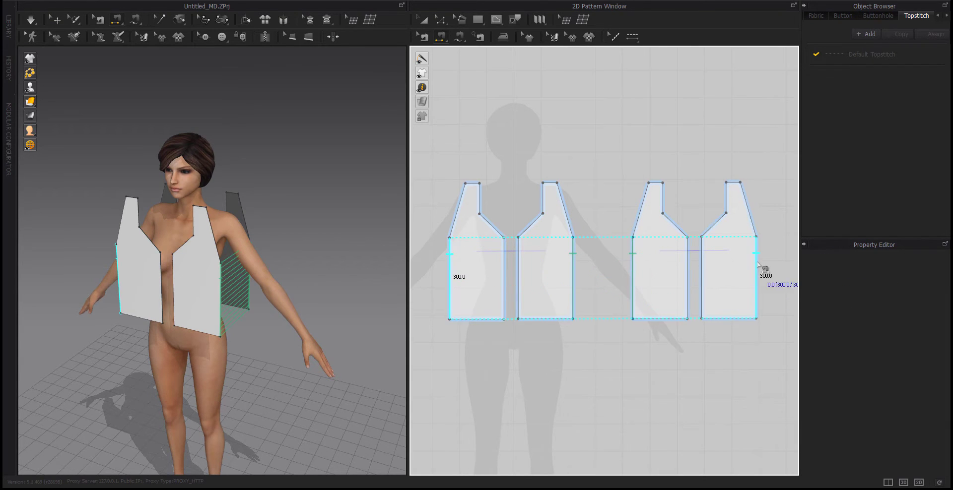
pyautogui.click(756, 262)
# Sew the two back panels together along the center back and the two front panels along the center front.
pyautogui.click(701, 257)
pyautogui.click(687, 262)
pyautogui.click(519, 266)
pyautogui.click(504, 263)
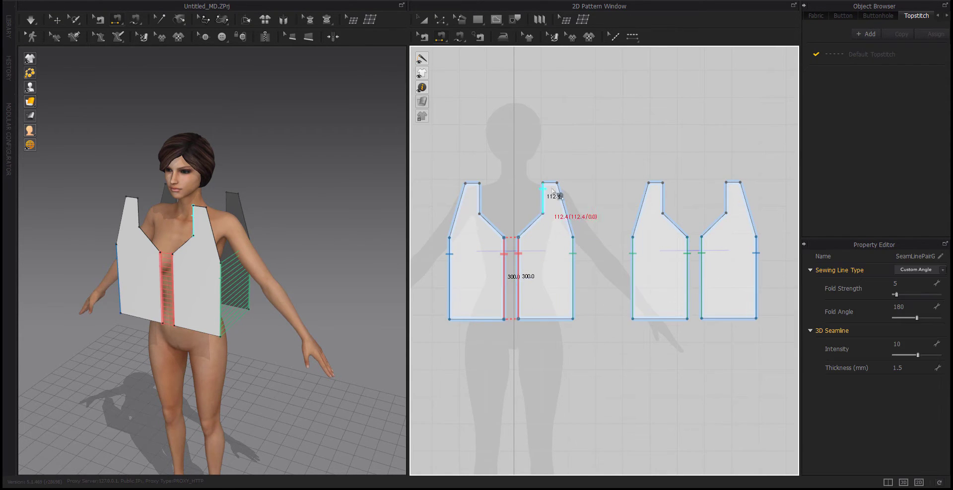
# Sew both front shoulder edges to the matching back shoulder edges.
pyautogui.click(550, 183)
pyautogui.click(649, 182)
pyautogui.click(470, 183)
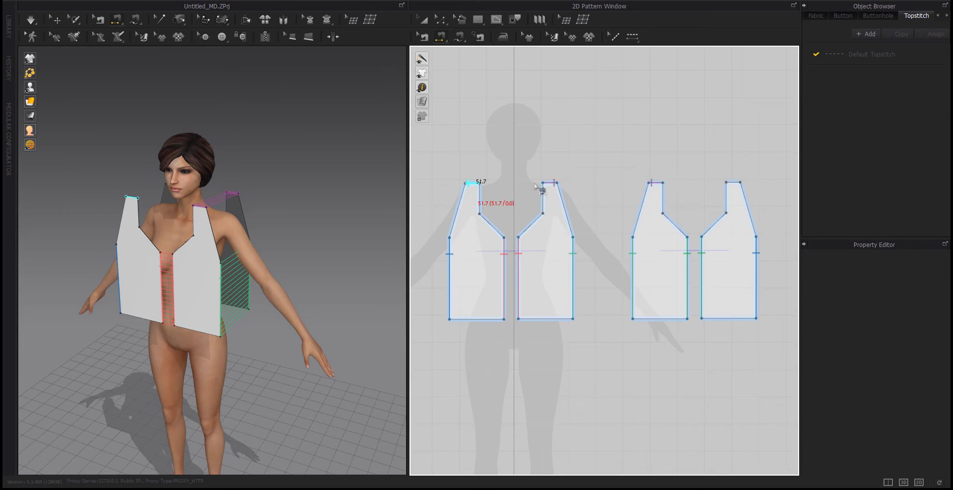
pyautogui.click(740, 184)
# Simulate the garment and pull the shoulder straps into place on the avatar.
pyautogui.moveTo(387, 285); pyautogui.dragTo(216, 283, button='right')
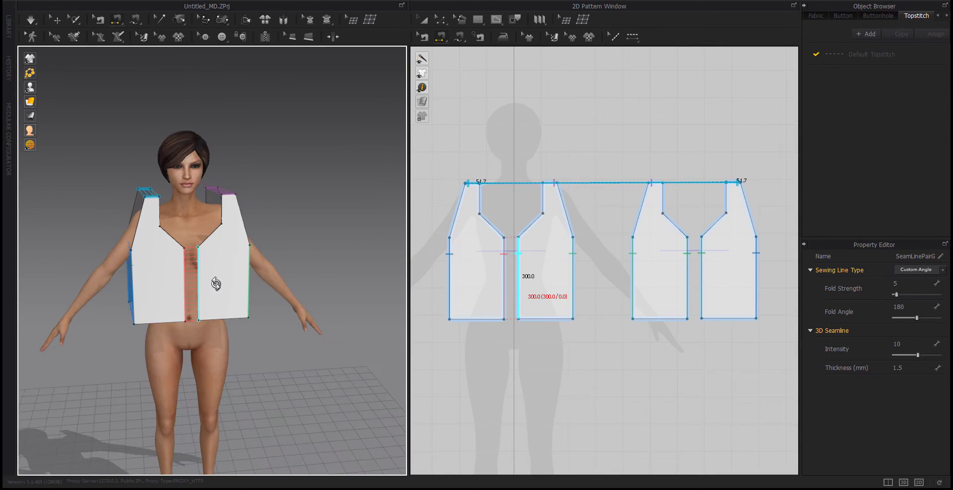
pyautogui.press('space')
pyautogui.moveTo(230, 220); pyautogui.dragTo(210, 201)
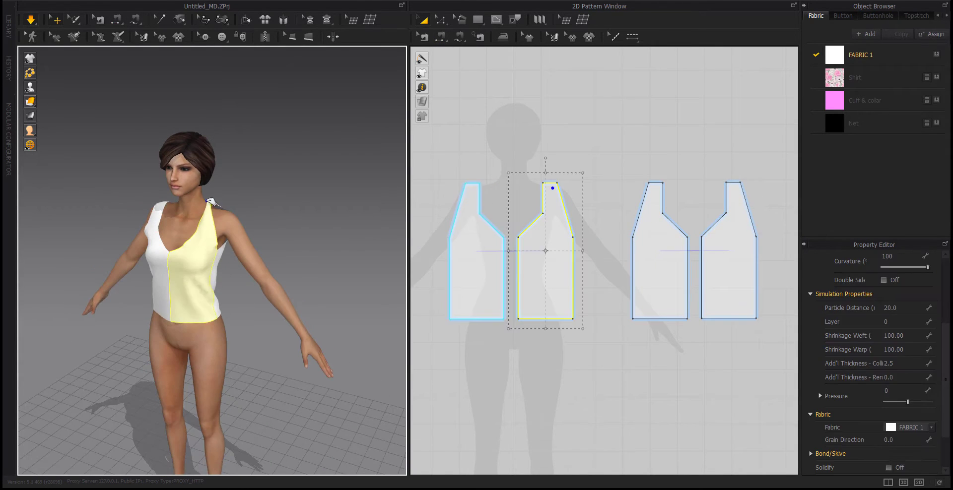
pyautogui.click(233, 218)
pyautogui.moveTo(246, 207); pyautogui.dragTo(274, 213, button='right')
pyautogui.moveTo(209, 210)
pyautogui.mouseDown()
pyautogui.moveTo(209, 184)
pyautogui.moveTo(213, 206)
pyautogui.mouseUp()
pyautogui.moveTo(152, 211); pyautogui.dragTo(175, 208)
pyautogui.click(297, 246)
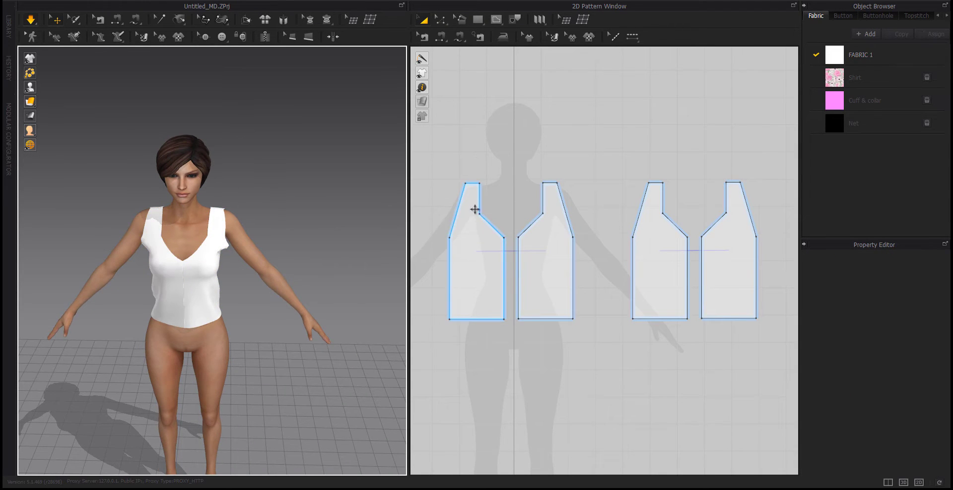
# Curve the armhole edges of the front and back panels inward and re-simulate the garment.
pyautogui.moveTo(475, 209); pyautogui.dragTo(482, 210, button='middle')
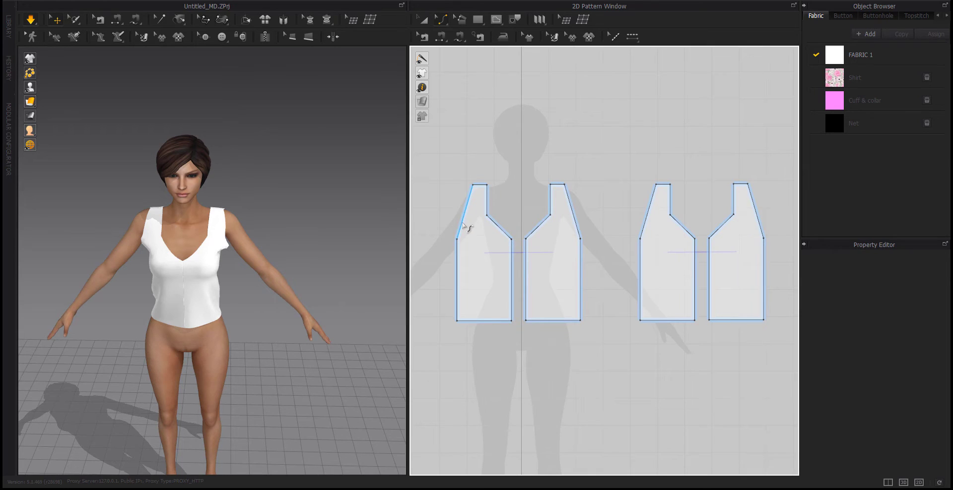
pyautogui.click(464, 226)
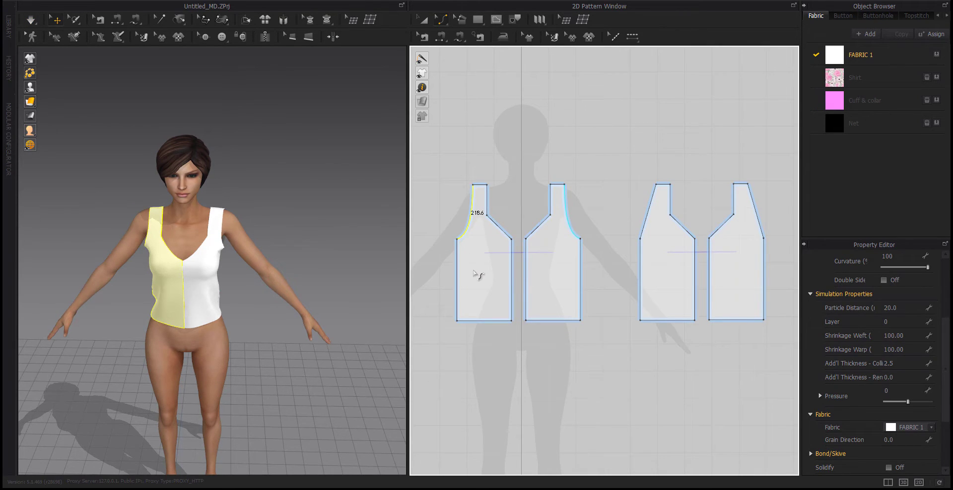
pyautogui.click(653, 227)
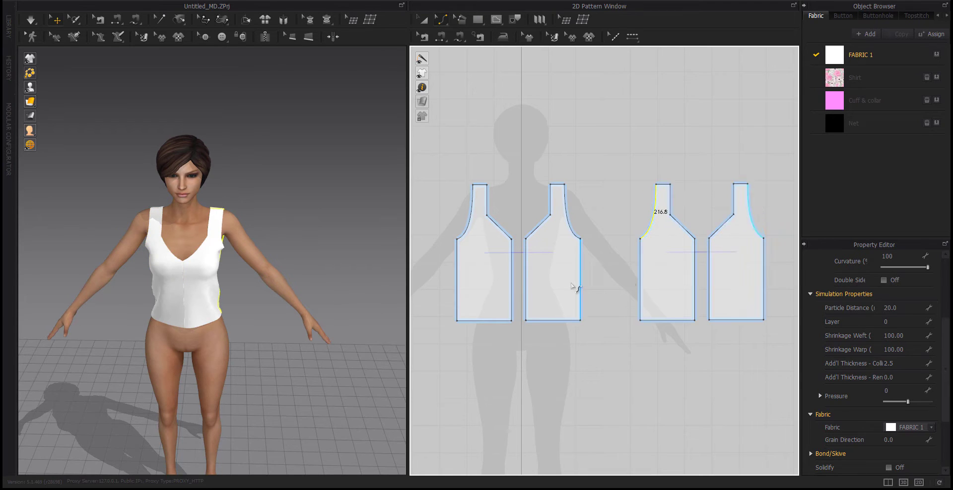
pyautogui.moveTo(209, 347); pyautogui.dragTo(111, 318, button='right')
pyautogui.press('space')
pyautogui.moveTo(270, 369); pyautogui.dragTo(183, 342, button='right')
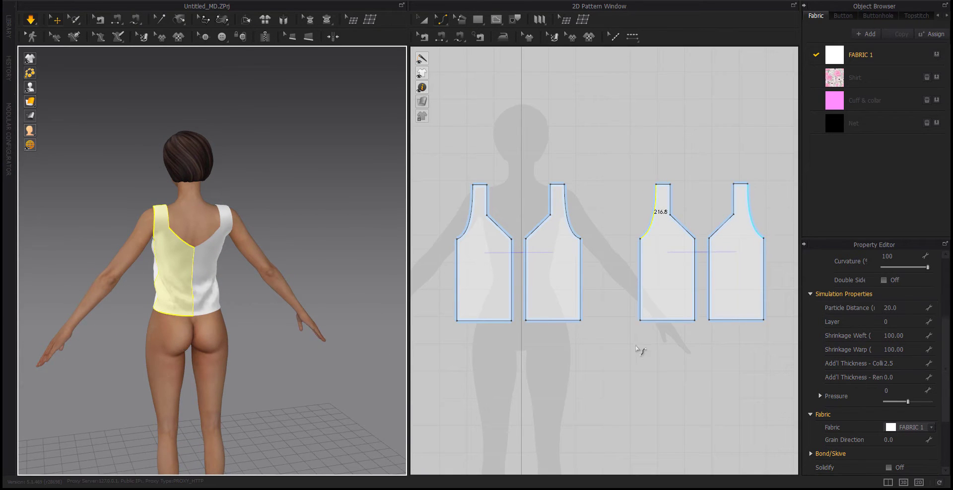
# Raise the center-back neckline point to make the back neckline shallower.
pyautogui.press('z')
pyautogui.moveTo(694, 239); pyautogui.dragTo(694, 228)
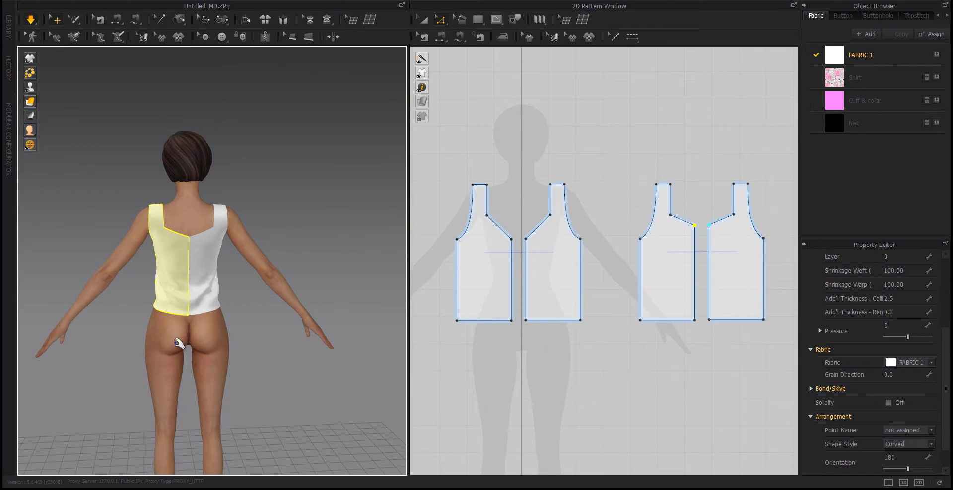
pyautogui.moveTo(179, 342); pyautogui.dragTo(378, 357, button='right')
# Try to shift the front panels' shoulder edges toward the neck.
pyautogui.moveTo(519, 362); pyautogui.dragTo(558, 389, button='right')
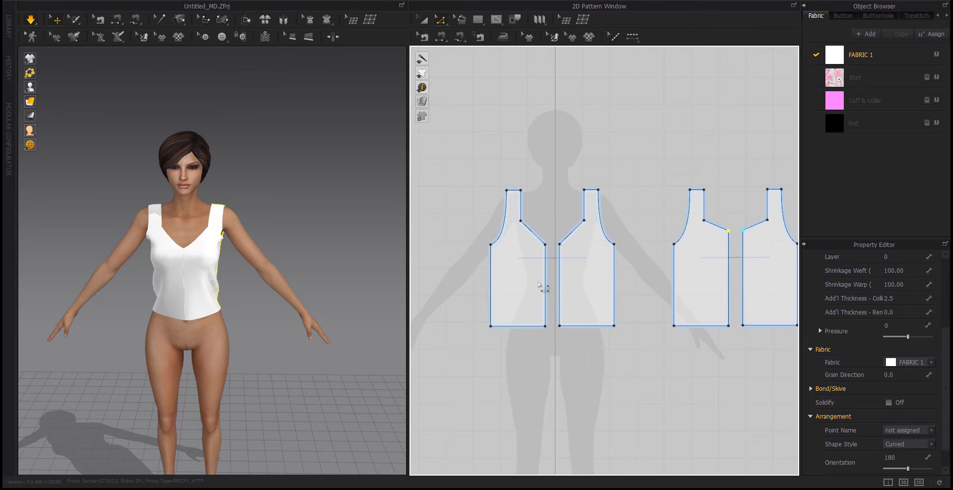
pyautogui.click(516, 193)
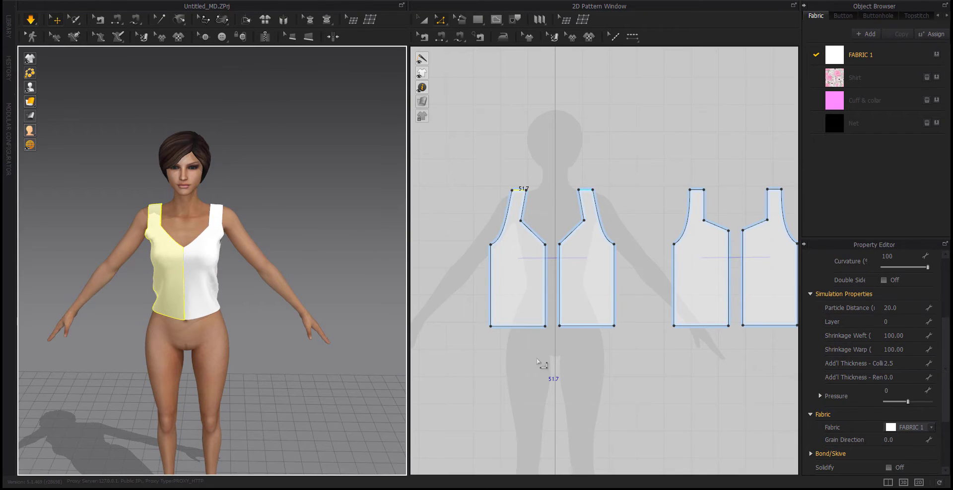
pyautogui.moveTo(387, 358); pyautogui.dragTo(232, 367, button='right')
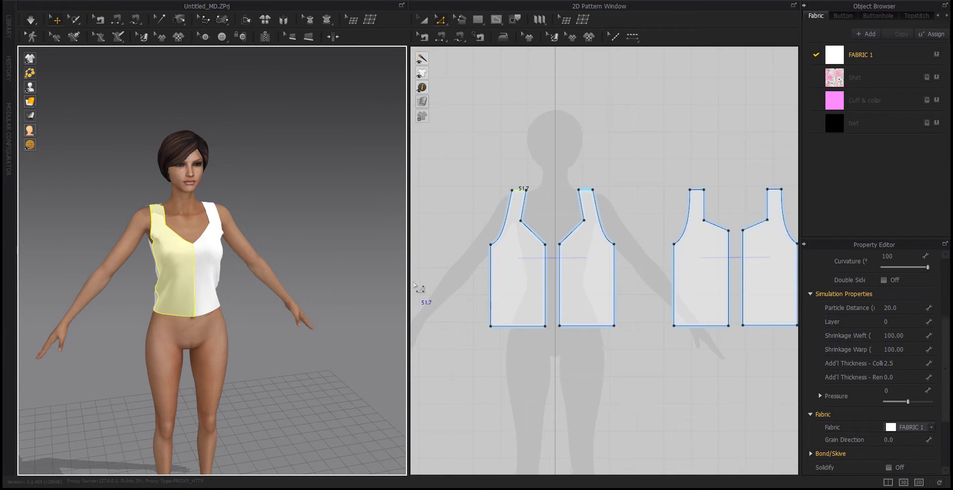
pyautogui.hotkey('ctrl', 'z')
# Try to shift the front and back shoulder edges toward the neck together and simulate the fit.
pyautogui.keyDown('shift'); pyautogui.click(697, 190); pyautogui.keyUp('shift')
pyautogui.moveTo(697, 190); pyautogui.dragTo(708, 191)
pyautogui.press('space')
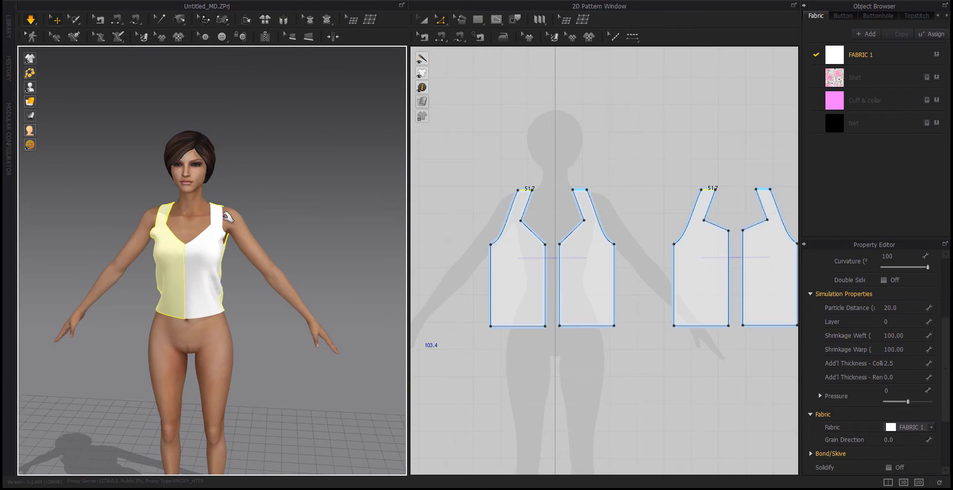
pyautogui.moveTo(221, 208); pyautogui.dragTo(241, 211)
pyautogui.moveTo(241, 210); pyautogui.dragTo(275, 345, button='right')
# Undo the shoulder edge shifts on the front and back panels and simulate the garment again.
pyautogui.hotkey('ctrl', 'z')
pyautogui.hotkey('ctrl', 'z')
pyautogui.press('space')
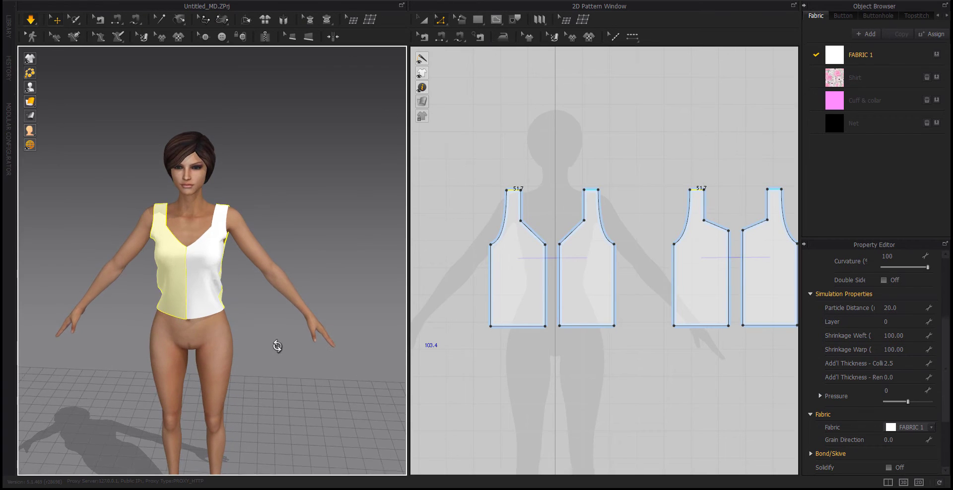
# Move the two front panels together so their center-front edges meet.
pyautogui.click(542, 350)
pyautogui.moveTo(638, 379); pyautogui.dragTo(600, 378, button='right')
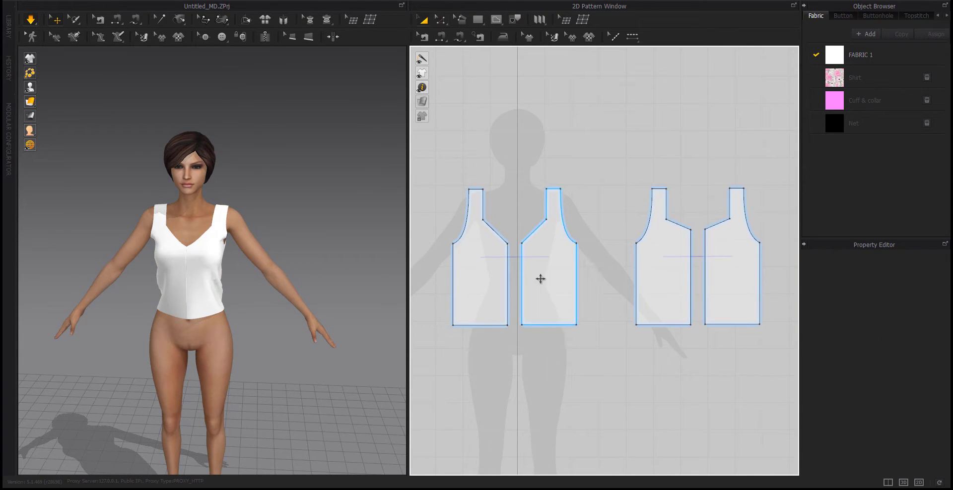
pyautogui.moveTo(540, 279); pyautogui.dragTo(526, 280)
pyautogui.click(496, 171)
pyautogui.scroll(-6, 496, 215)
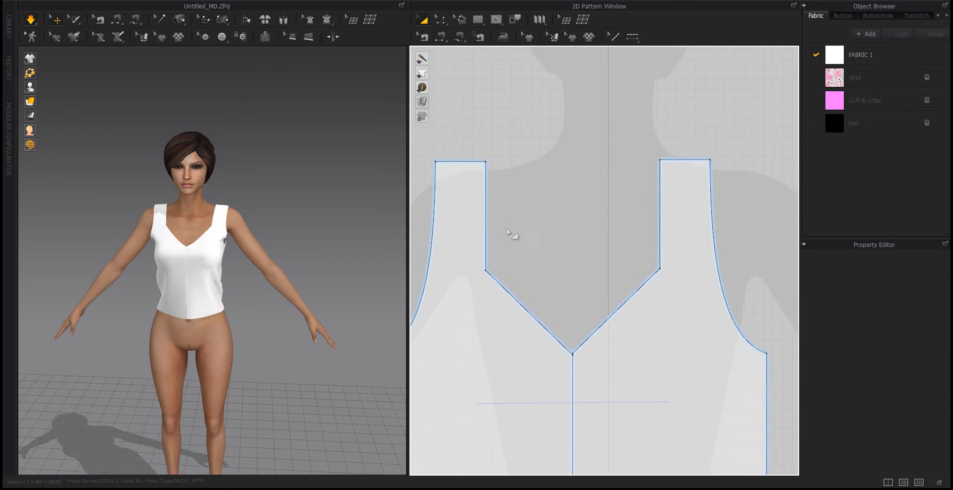
# Create a 180 by 125 mm rectangle pattern and fit it between the front shoulder straps above the neckline.
pyautogui.click(489, 216)
pyautogui.press('z')
pyautogui.click(486, 215)
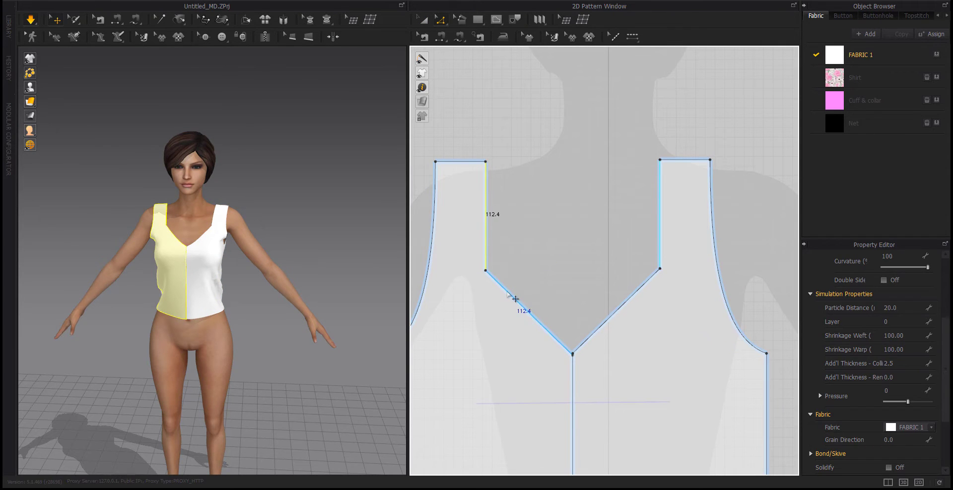
pyautogui.click(539, 320)
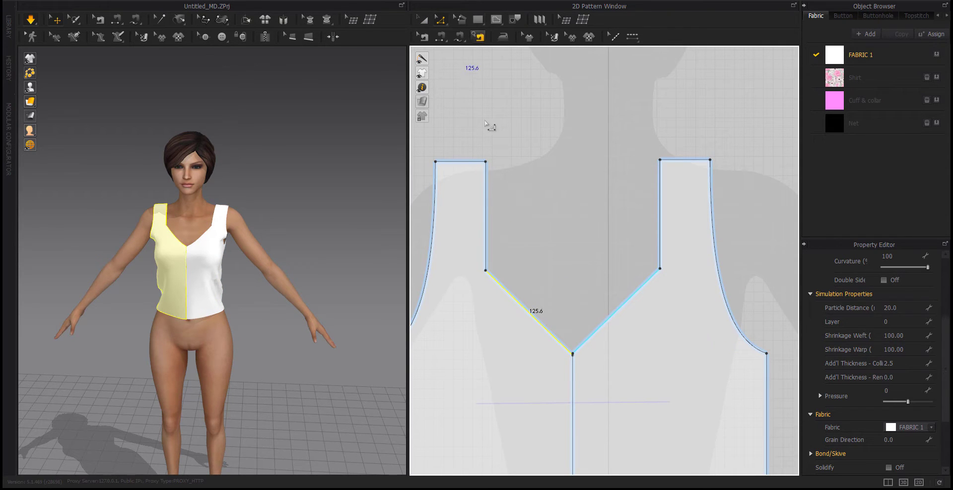
pyautogui.click(546, 165)
pyautogui.write('180')
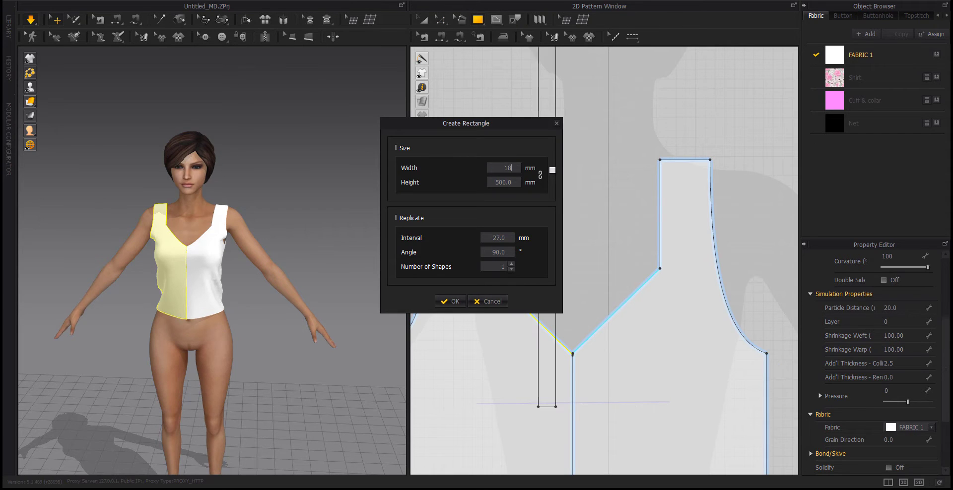
pyautogui.write('125')
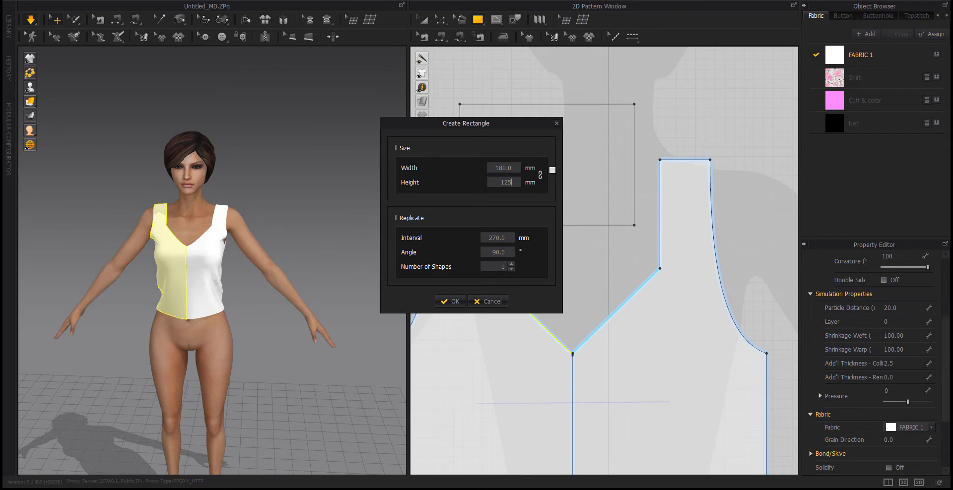
pyautogui.press('Return')
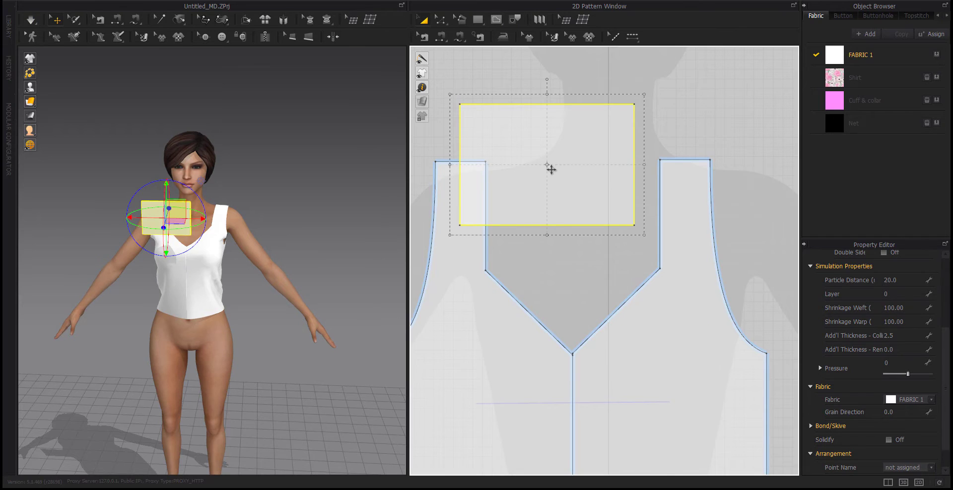
pyautogui.moveTo(551, 169); pyautogui.dragTo(595, 228)
# Split the front rectangle's lower edge at its middle and pull the new point down about 74 mm toward the V.
pyautogui.click(583, 308)
pyautogui.rightClick(574, 272)
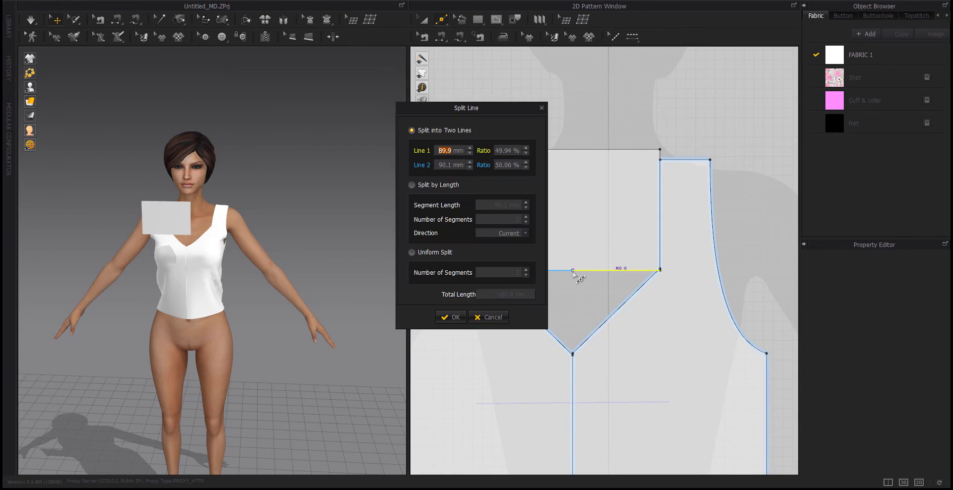
pyautogui.click(450, 318)
pyautogui.moveTo(572, 271); pyautogui.dragTo(573, 344)
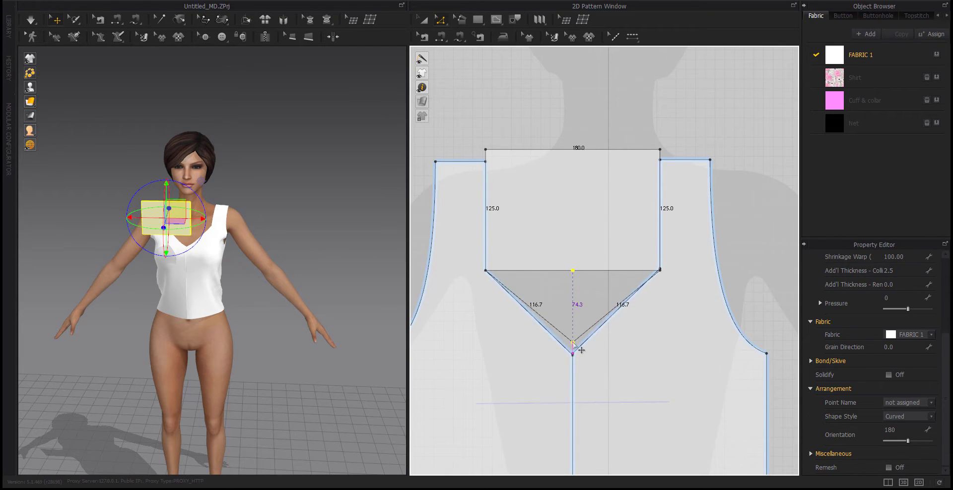
pyautogui.scroll(-5, 578, 294)
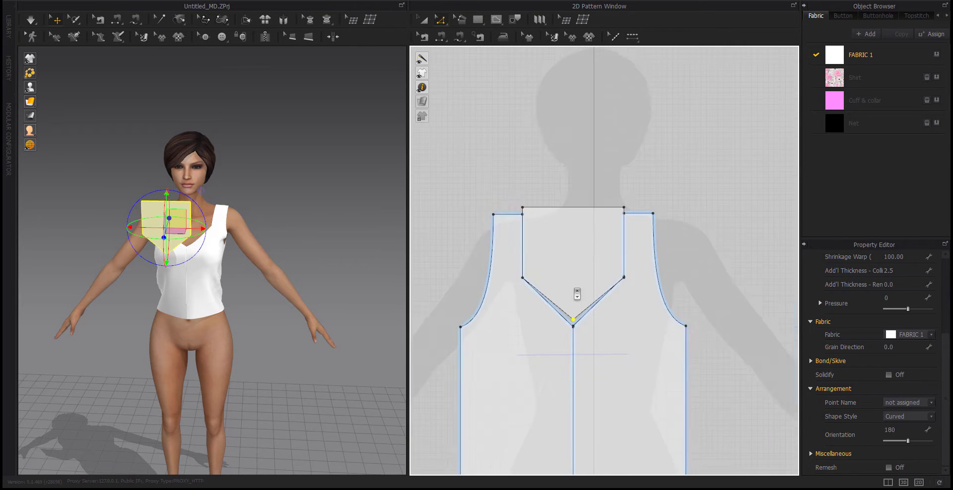
# Spread the front panels apart and position the pointed inset in the neckline gap between them.
pyautogui.press('a')
pyautogui.click(588, 312)
pyautogui.click(546, 246)
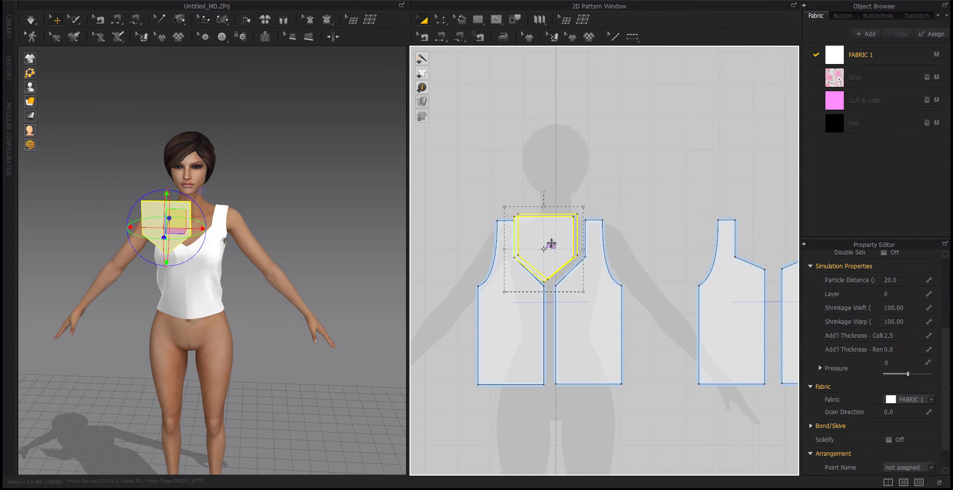
pyautogui.click(662, 258)
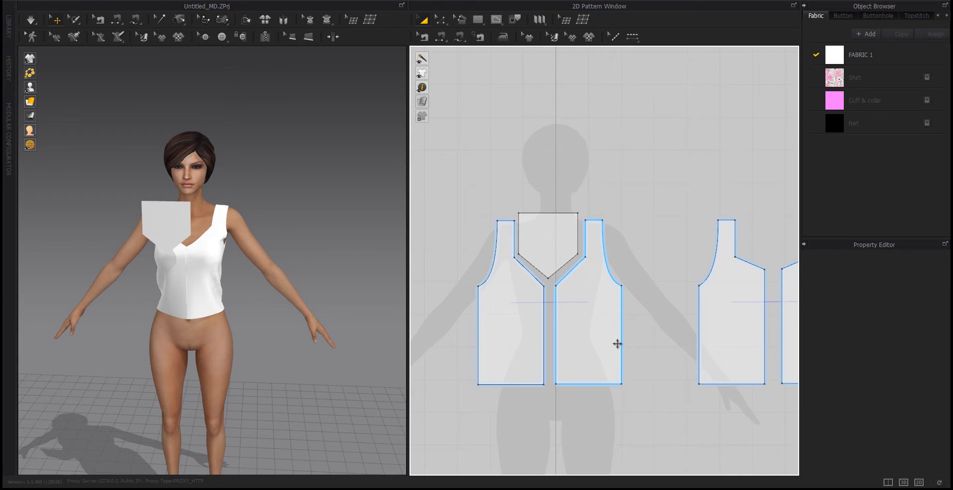
# Move one back panel against the other so the center-back edges meet.
pyautogui.moveTo(612, 347); pyautogui.dragTo(583, 386, button='middle')
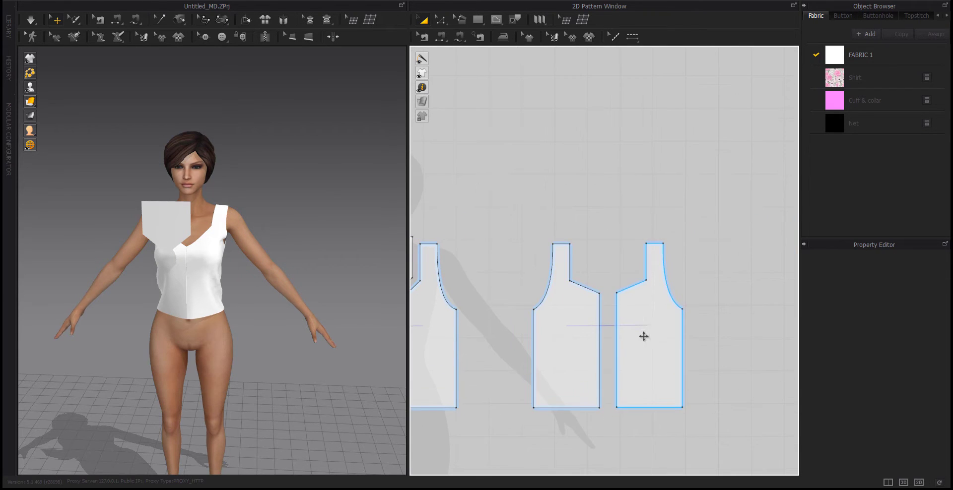
pyautogui.moveTo(643, 336); pyautogui.dragTo(641, 334)
pyautogui.click(588, 260)
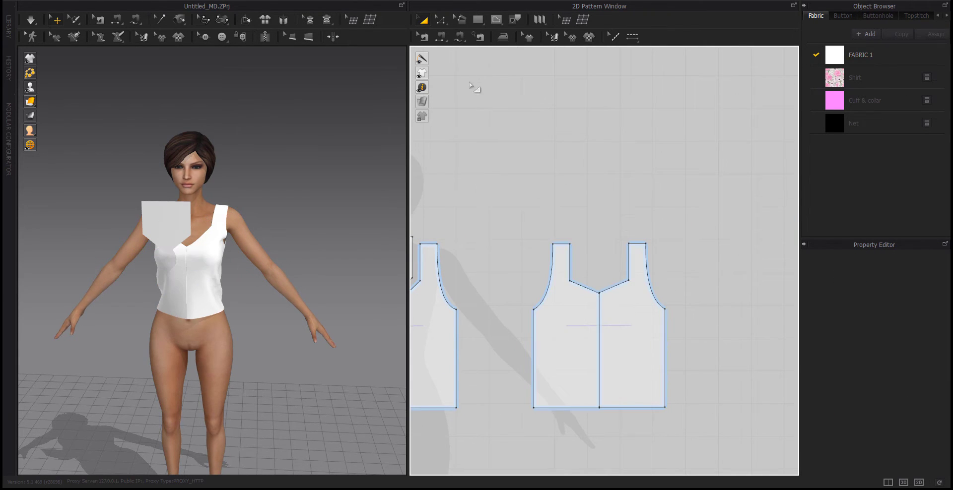
# Create a 180 by 115 mm rectangle pattern between the back shoulder straps.
pyautogui.click(478, 25)
pyautogui.scroll(6, 542, 255)
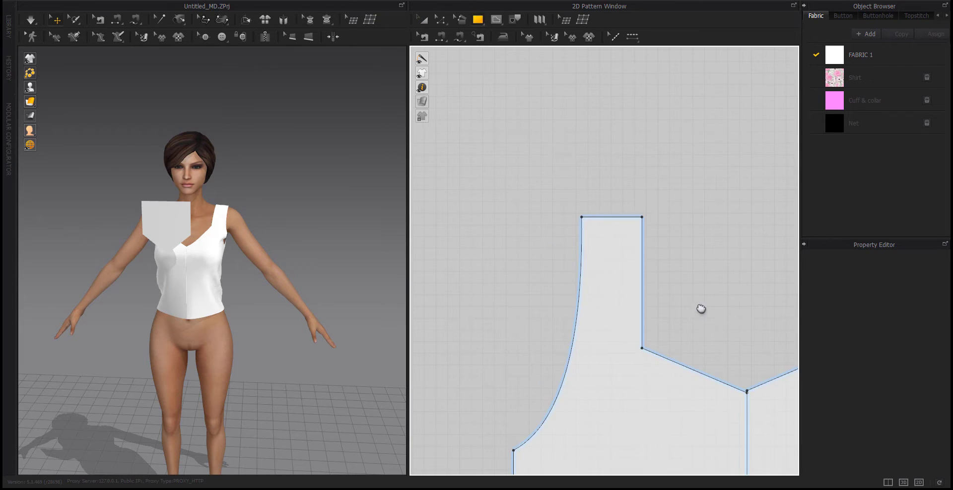
pyautogui.moveTo(700, 311); pyautogui.dragTo(538, 302, button='middle')
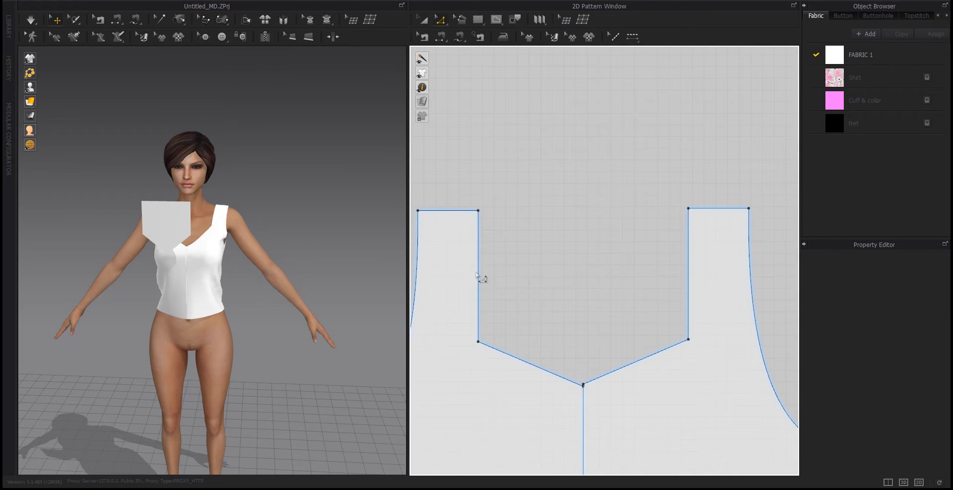
pyautogui.click(477, 274)
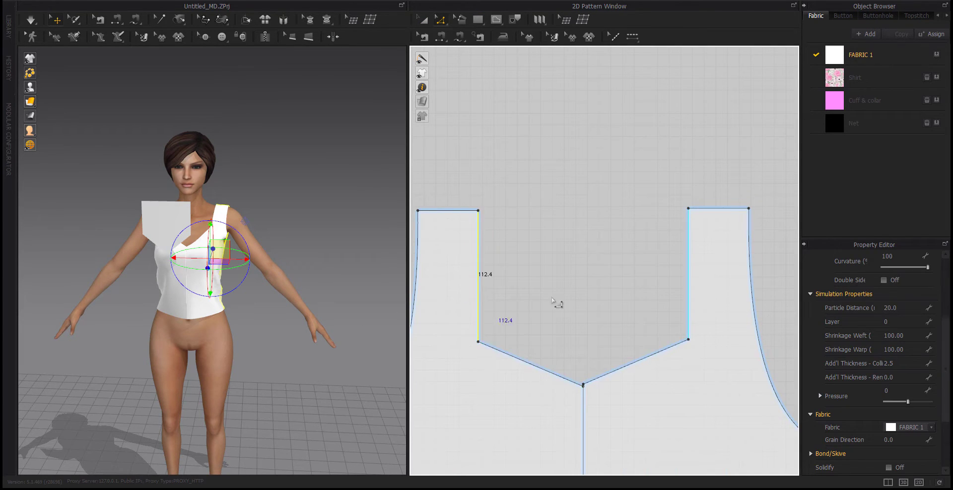
pyautogui.click(585, 271)
pyautogui.write('180')
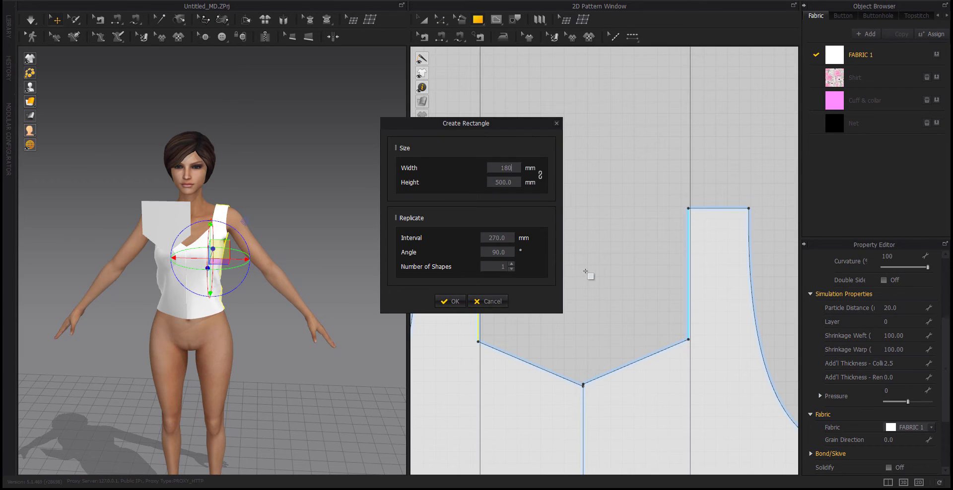
pyautogui.write('115')
pyautogui.press('Return')
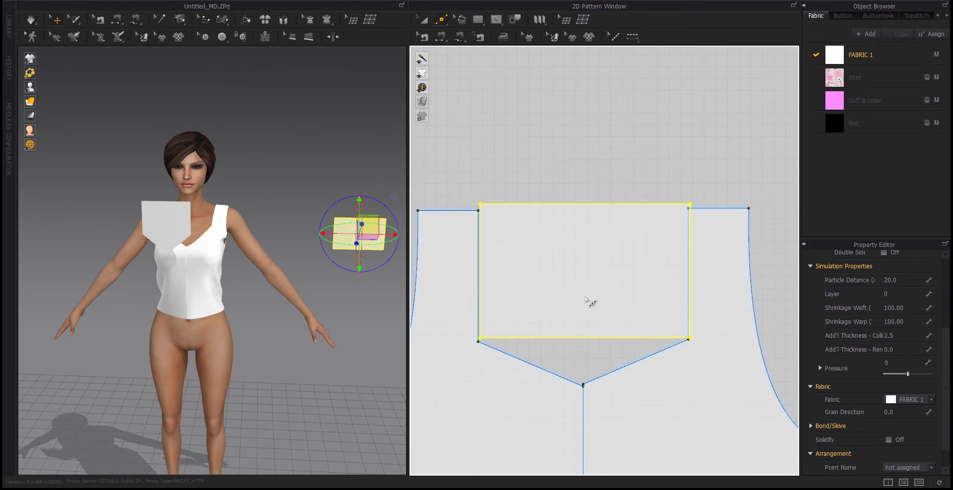
# Try to split the back rectangle's lower edge with a uniform split.
pyautogui.rightClick(582, 338)
pyautogui.click(420, 252)
pyautogui.click(450, 318)
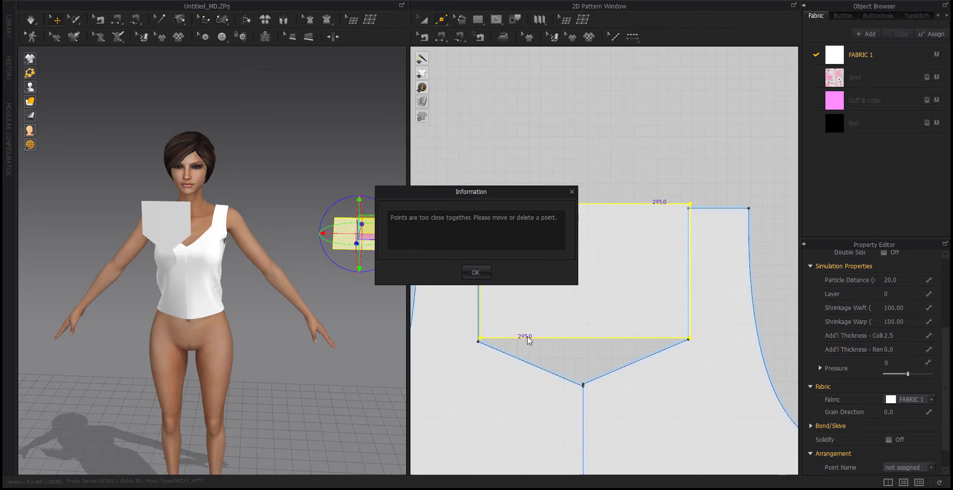
pyautogui.click(482, 273)
pyautogui.click(572, 192)
pyautogui.press('a')
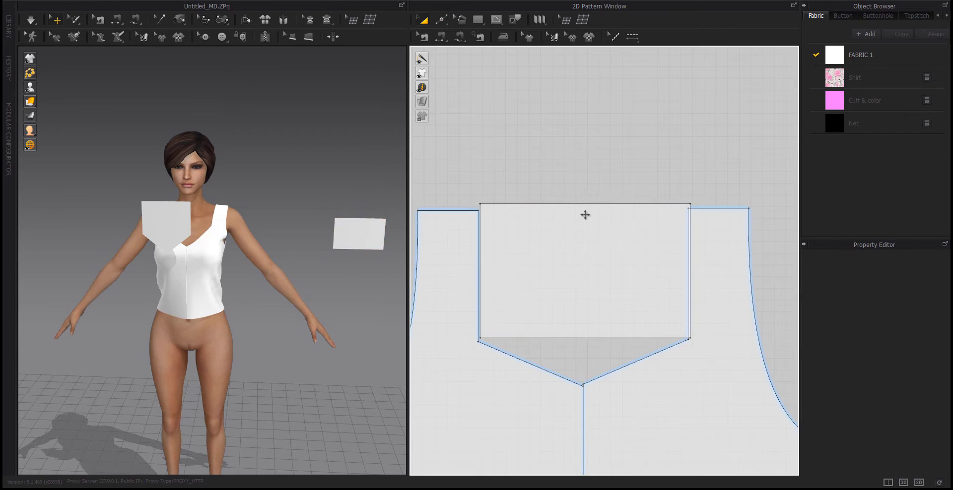
# Move the back rectangle above the neckline and try the uniform split on its lower edge again.
pyautogui.moveTo(584, 295); pyautogui.dragTo(583, 147)
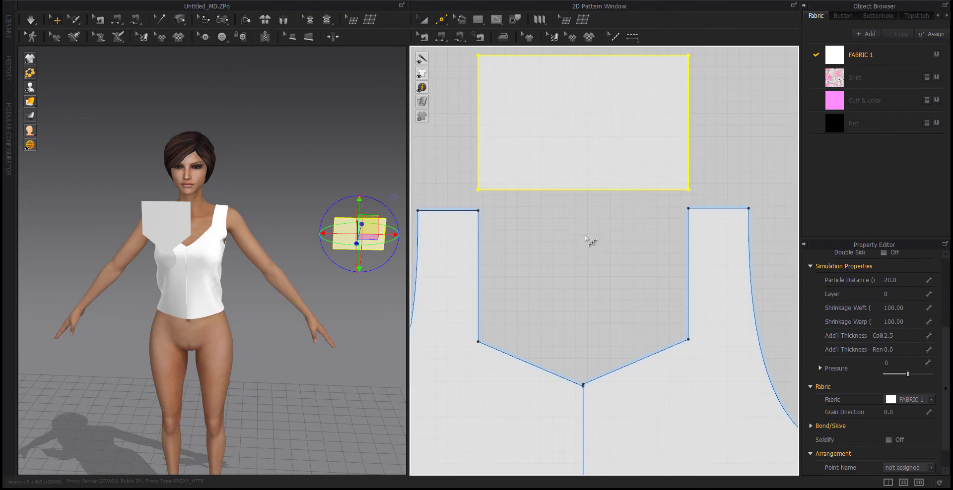
pyautogui.rightClick(583, 191)
pyautogui.click(420, 253)
pyautogui.click(448, 318)
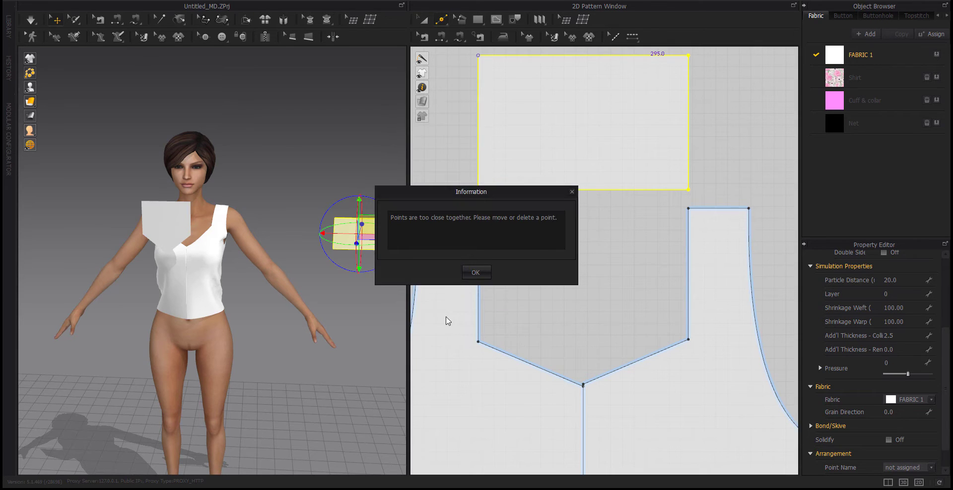
pyautogui.click(572, 191)
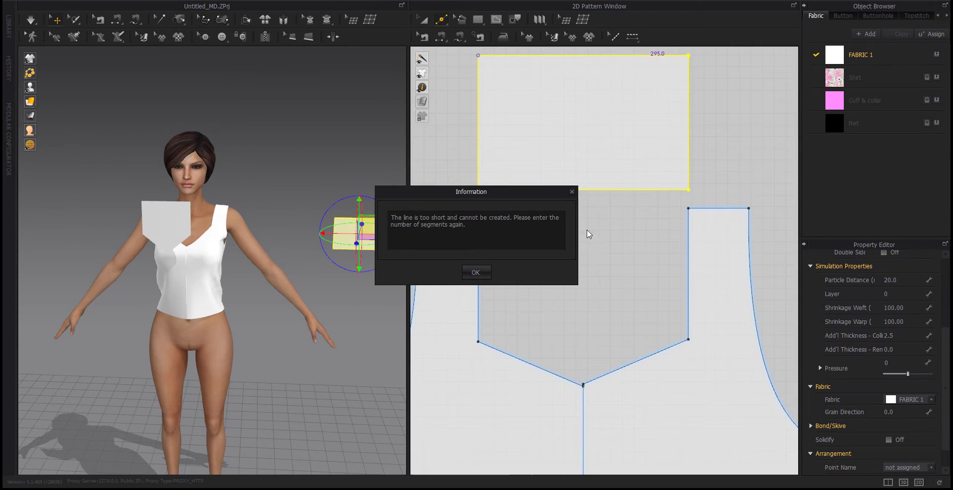
pyautogui.click(571, 192)
pyautogui.press('a')
pyautogui.click(595, 245)
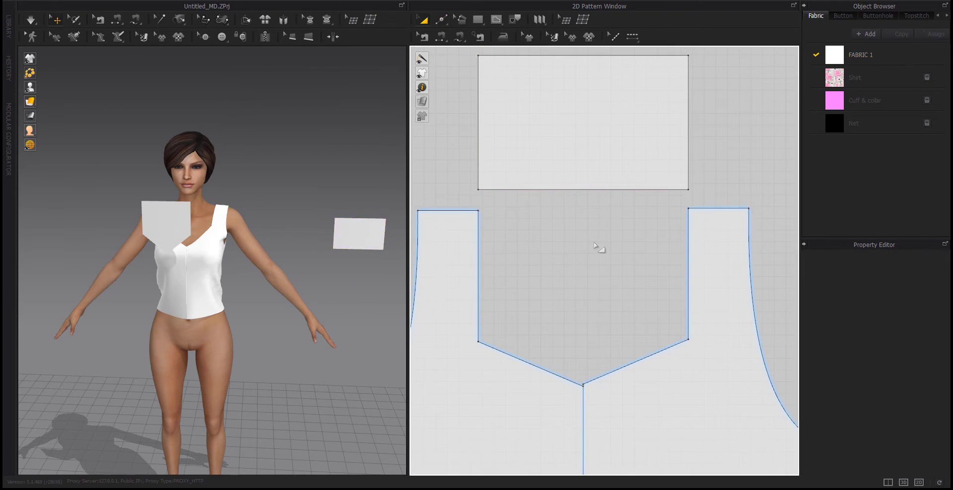
# Split the back rectangle's lower edge into two lines at its middle and pull the new point down into a shallow V.
pyautogui.rightClick(582, 190)
pyautogui.click(445, 316)
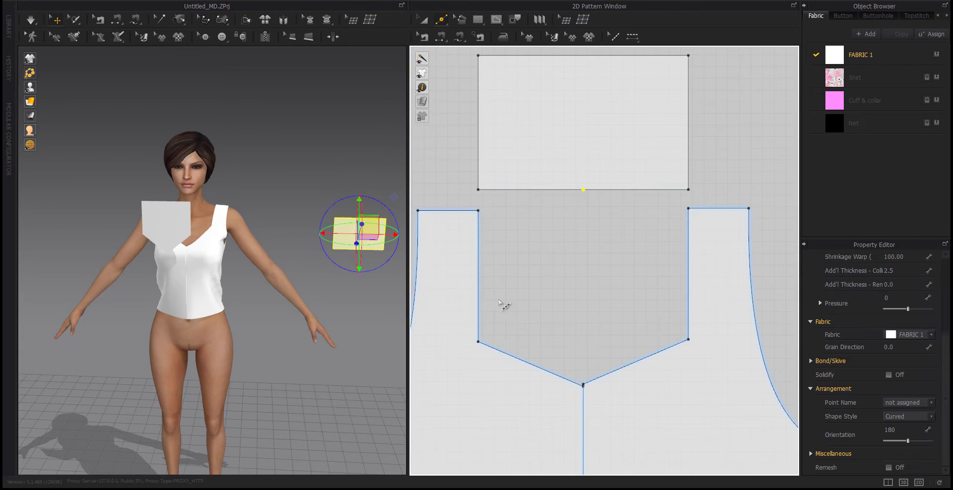
pyautogui.click(572, 228)
pyautogui.moveTo(583, 189); pyautogui.dragTo(582, 228)
# Separate the back panels slightly and move the back inset down into the neckline opening.
pyautogui.scroll(-5, 595, 288)
pyautogui.moveTo(601, 304); pyautogui.dragTo(585, 279, button='middle')
pyautogui.press('a')
pyautogui.moveTo(605, 329); pyautogui.dragTo(620, 329)
pyautogui.moveTo(569, 201); pyautogui.dragTo(577, 234)
# Position the back inset behind the avatar's upper back in 3D and flip it so its outer side faces outward.
pyautogui.click(382, 302)
pyautogui.moveTo(382, 302)
pyautogui.mouseDown(button='right')
pyautogui.moveTo(362, 269)
pyautogui.moveTo(382, 312)
pyautogui.mouseUp(button='right')
pyautogui.click(352, 260)
pyautogui.click(360, 240)
pyautogui.moveTo(380, 244); pyautogui.dragTo(198, 220)
pyautogui.moveTo(211, 259); pyautogui.dragTo(202, 192, button='right')
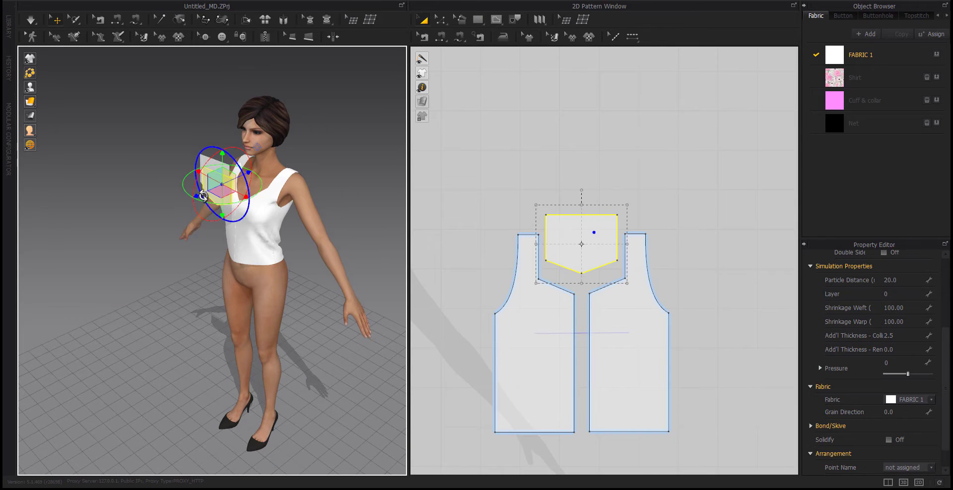
pyautogui.moveTo(248, 173); pyautogui.dragTo(304, 152)
pyautogui.moveTo(303, 169); pyautogui.dragTo(130, 221, button='right')
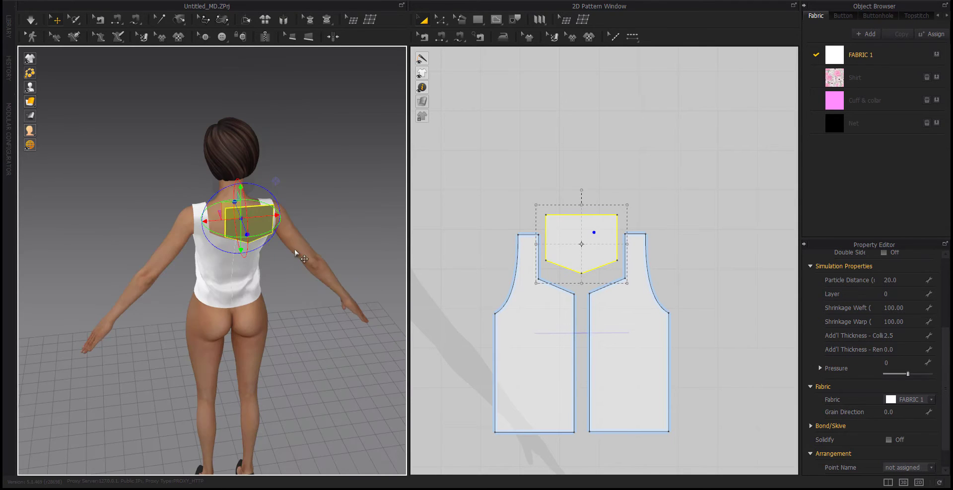
pyautogui.rightClick(241, 226)
pyautogui.click(272, 297)
# Position the front inset in 3D so it sits in front of the garment's V-neckline.
pyautogui.moveTo(278, 293); pyautogui.dragTo(398, 274, button='right')
pyautogui.moveTo(208, 237); pyautogui.dragTo(222, 237)
pyautogui.moveTo(236, 298); pyautogui.dragTo(197, 303, button='right')
pyautogui.moveTo(187, 254); pyautogui.dragTo(250, 254)
pyautogui.click(356, 203)
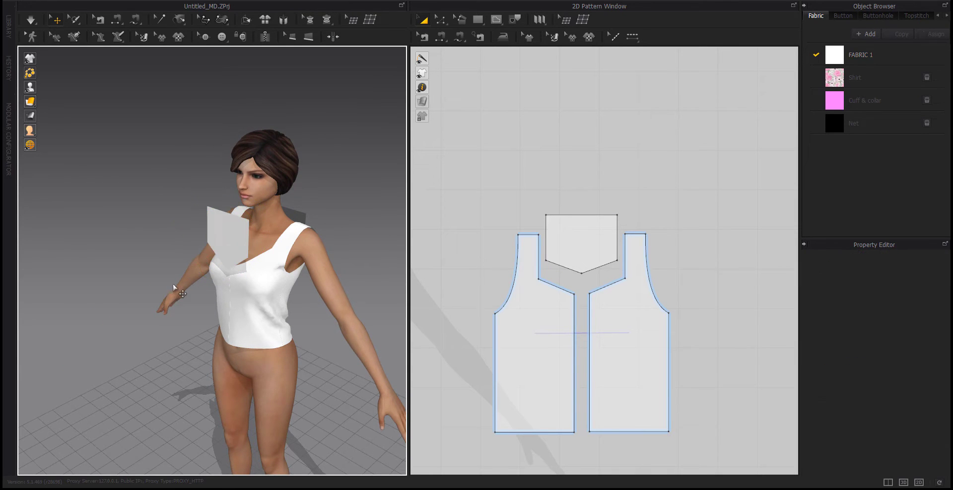
# Free-sew the back inset's left side and lower-left edge to the left back panel's neckline edges.
pyautogui.moveTo(173, 283); pyautogui.dragTo(286, 290, button='right')
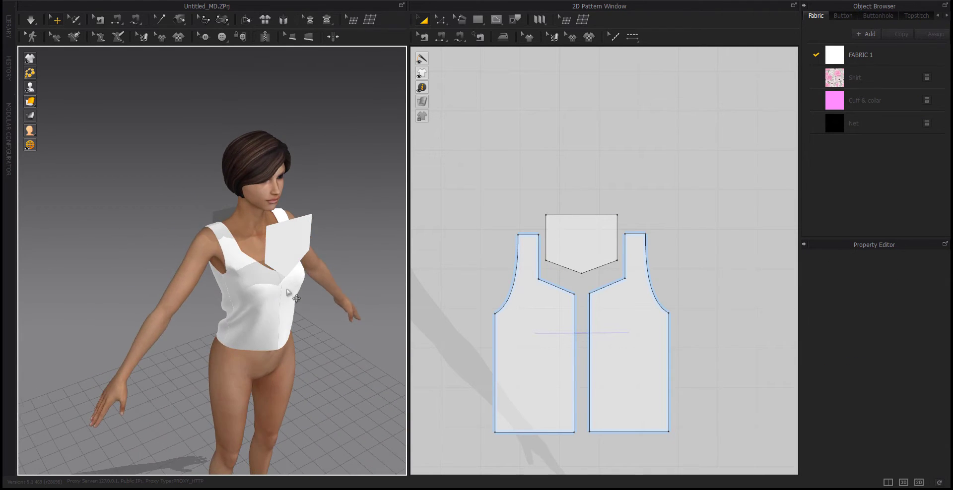
pyautogui.click(442, 37)
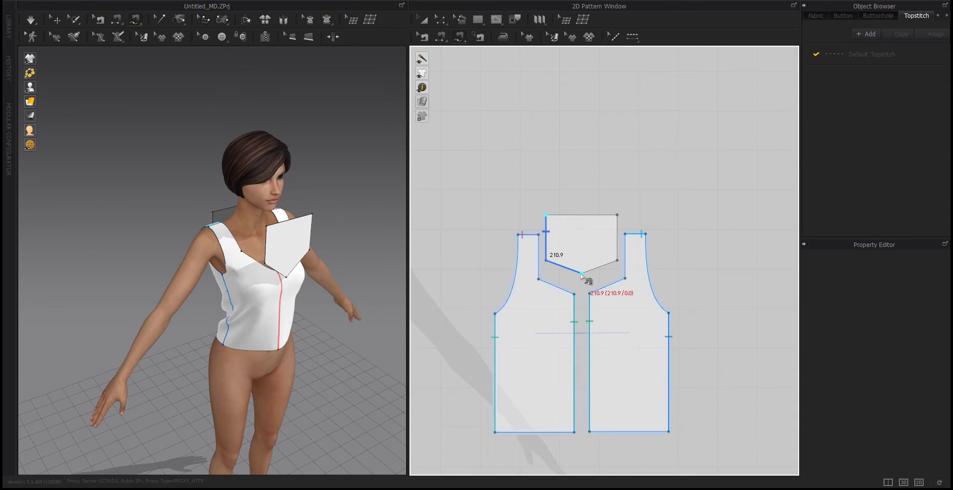
pyautogui.click(539, 235)
pyautogui.click(574, 294)
pyautogui.scroll(5, 576, 297)
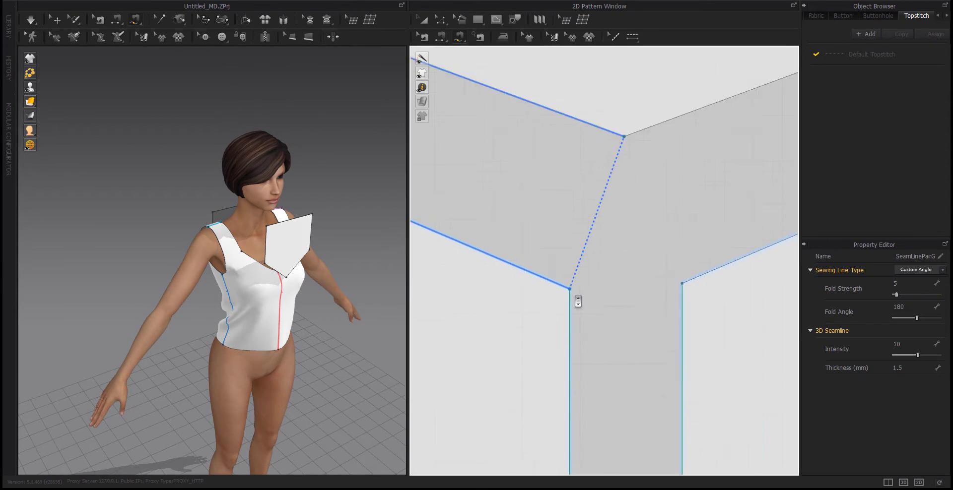
# Free-sew the back inset's right side and lower-right edge to the right back panel's neckline edges.
pyautogui.click(679, 96)
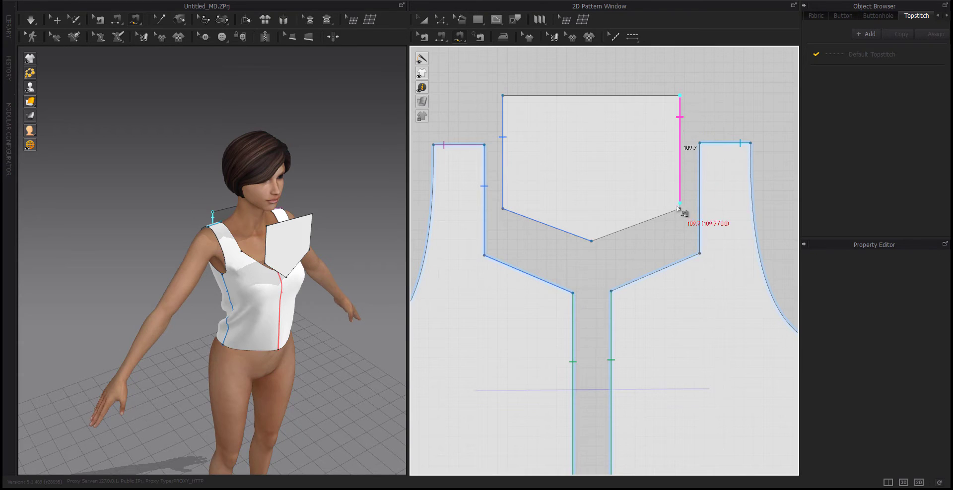
pyautogui.click(699, 144)
pyautogui.click(610, 291)
pyautogui.scroll(5, 612, 293)
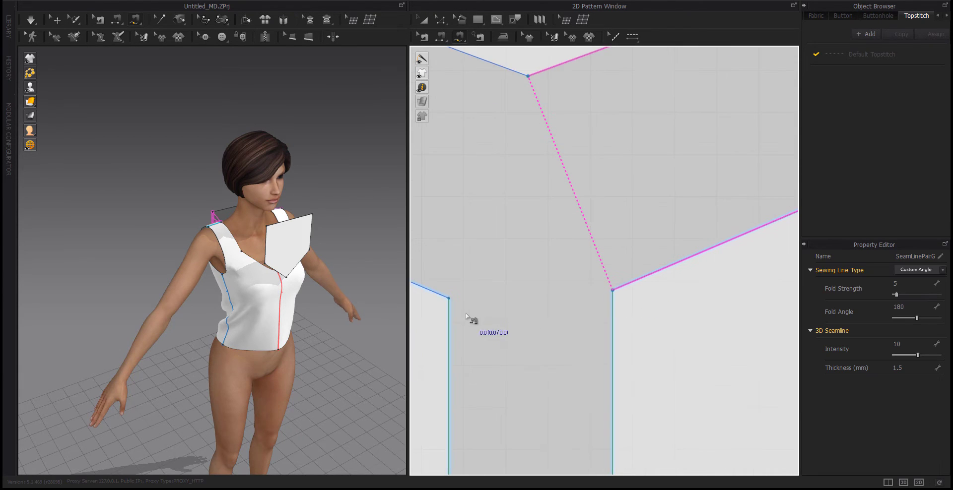
# Free-sew the front inset's left side and lower-left edge to the left front panel's neckline edges.
pyautogui.scroll(-6, 486, 304)
pyautogui.moveTo(486, 305); pyautogui.dragTo(597, 303, button='middle')
pyautogui.moveTo(353, 284); pyautogui.dragTo(432, 285, button='right')
pyautogui.moveTo(549, 292); pyautogui.dragTo(485, 304, button='middle')
pyautogui.click(494, 217)
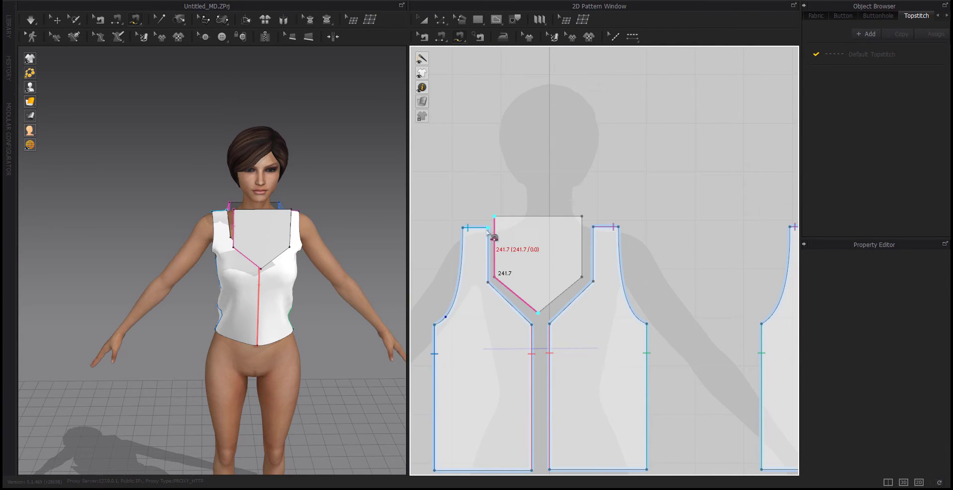
pyautogui.click(487, 228)
pyautogui.scroll(4, 519, 331)
pyautogui.click(655, 296)
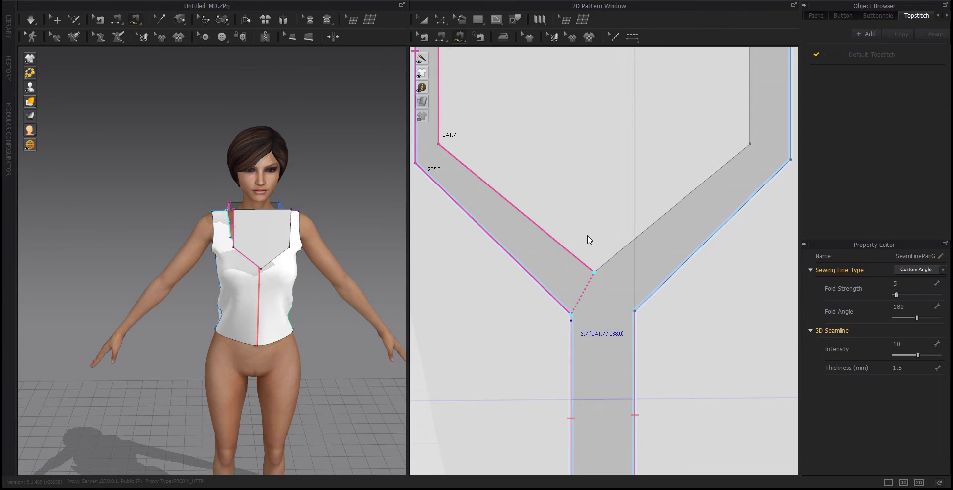
# Free-sew the front inset's right side and lower-right edge to the right front panel's neckline edges.
pyautogui.scroll(-3, 638, 233)
pyautogui.moveTo(645, 226); pyautogui.dragTo(614, 253, button='middle')
pyautogui.click(667, 77)
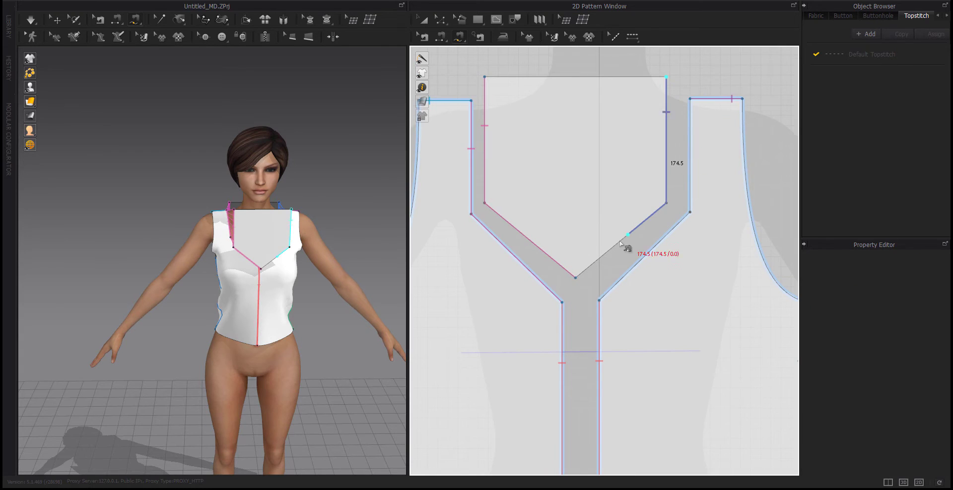
pyautogui.click(577, 279)
pyautogui.click(690, 99)
pyautogui.scroll(5, 623, 284)
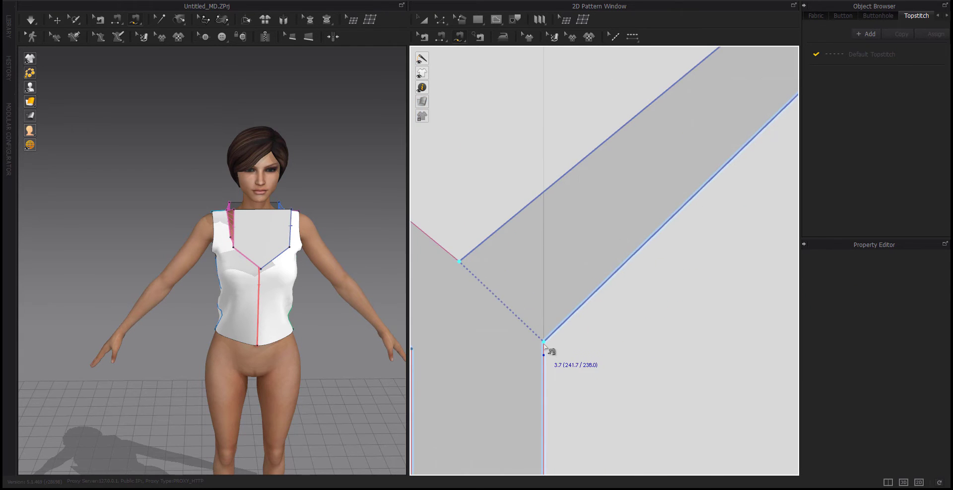
pyautogui.click(545, 345)
# Simulate the garment so the sewn front and back insets are pulled into the neckline on the avatar.
pyautogui.scroll(-4, 552, 341)
pyautogui.scroll(-2, 551, 339)
pyautogui.moveTo(551, 339); pyautogui.dragTo(635, 328, button='middle')
pyautogui.press('q')
pyautogui.moveTo(327, 298); pyautogui.dragTo(282, 295, button='right')
pyautogui.press('space')
pyautogui.press('c')
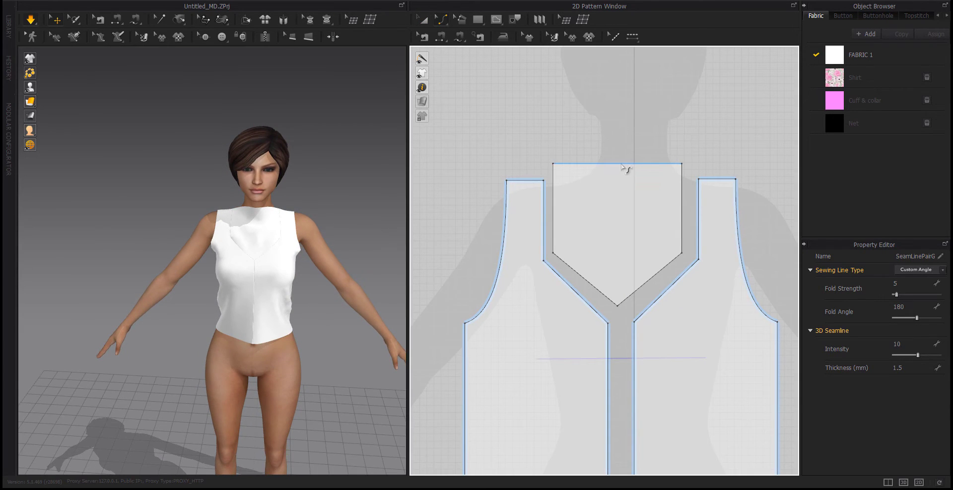
pyautogui.moveTo(615, 167); pyautogui.dragTo(616, 186)
pyautogui.hotkey('ctrl', 'z')
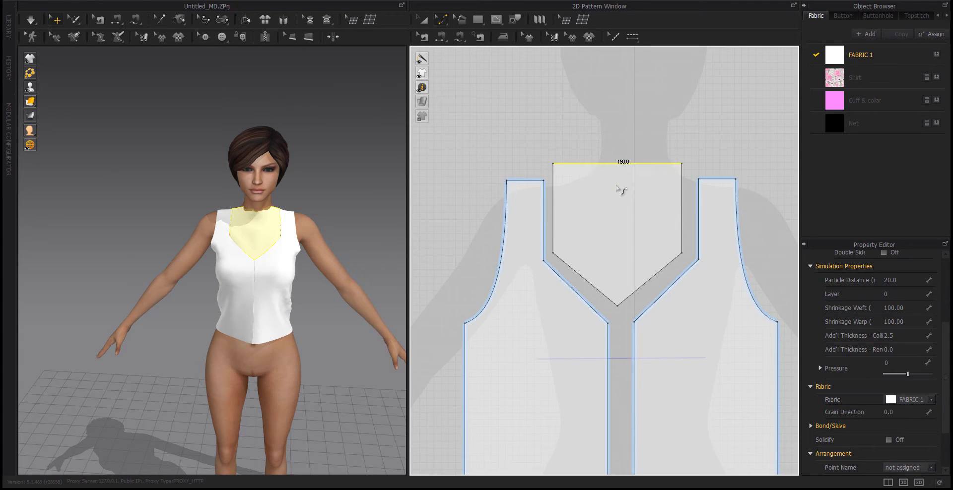
# Split the front inset's top edge 30 mm from each end.
pyautogui.press('x')
pyautogui.rightClick(571, 164)
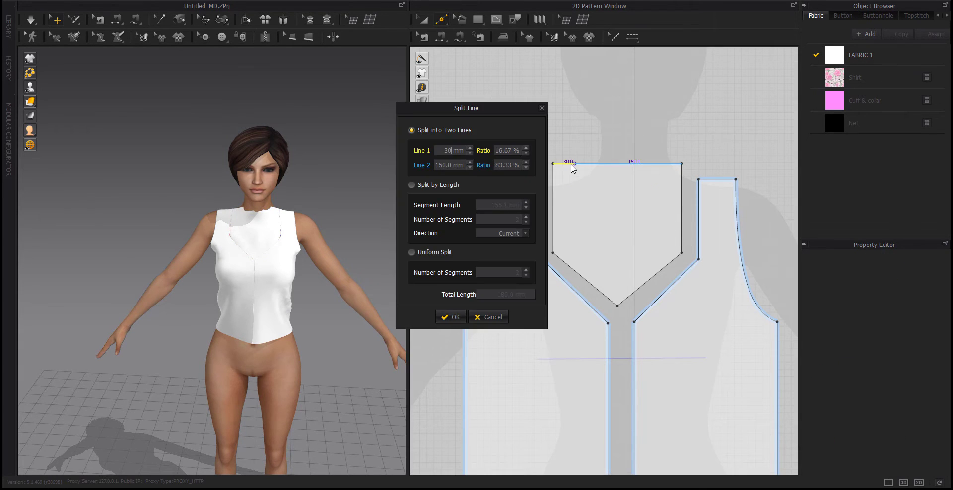
pyautogui.write('30')
pyautogui.press('Return')
pyautogui.rightClick(667, 163)
pyautogui.write('30')
pyautogui.press('Return')
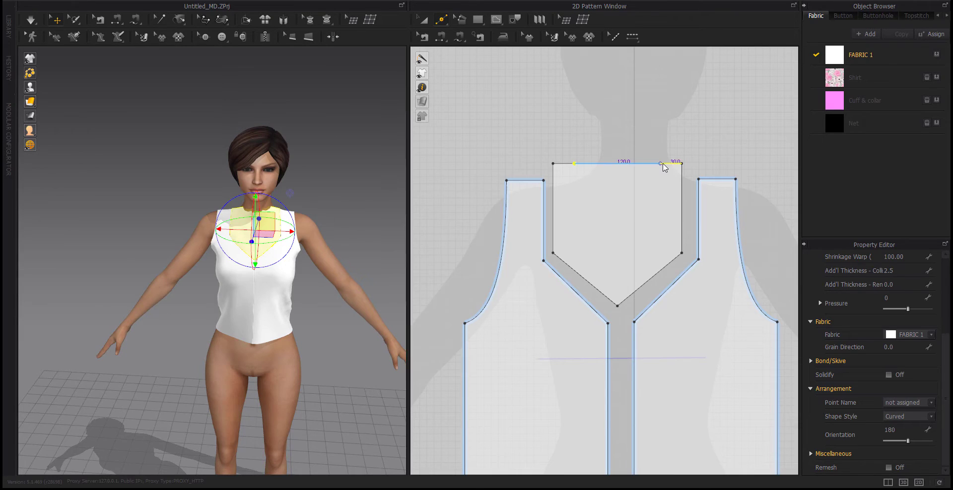
pyautogui.moveTo(617, 170)
pyautogui.mouseDown()
pyautogui.moveTo(617, 188)
pyautogui.moveTo(602, 187)
pyautogui.moveTo(615, 164)
pyautogui.moveTo(619, 181)
pyautogui.mouseUp()
pyautogui.hotkey('ctrl', 'z')
pyautogui.click(609, 138)
pyautogui.hotkey('ctrl', 'z')
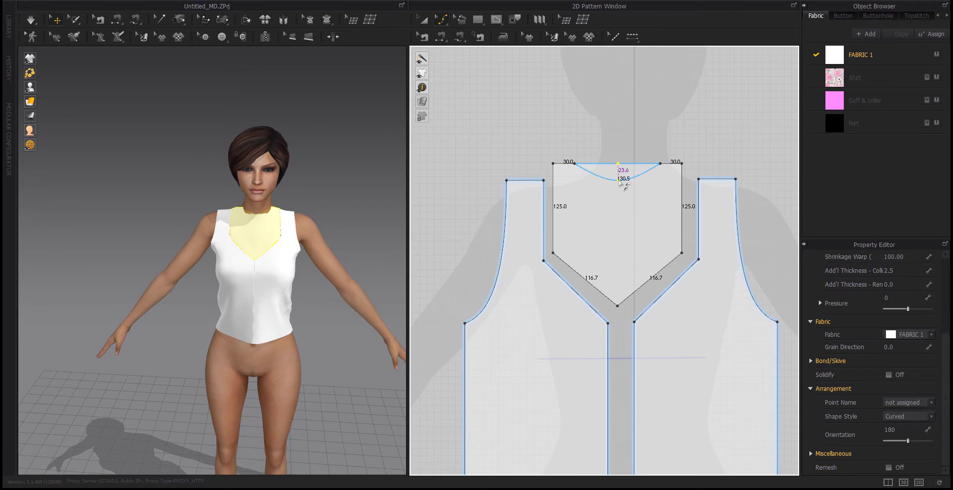
pyautogui.click(626, 200)
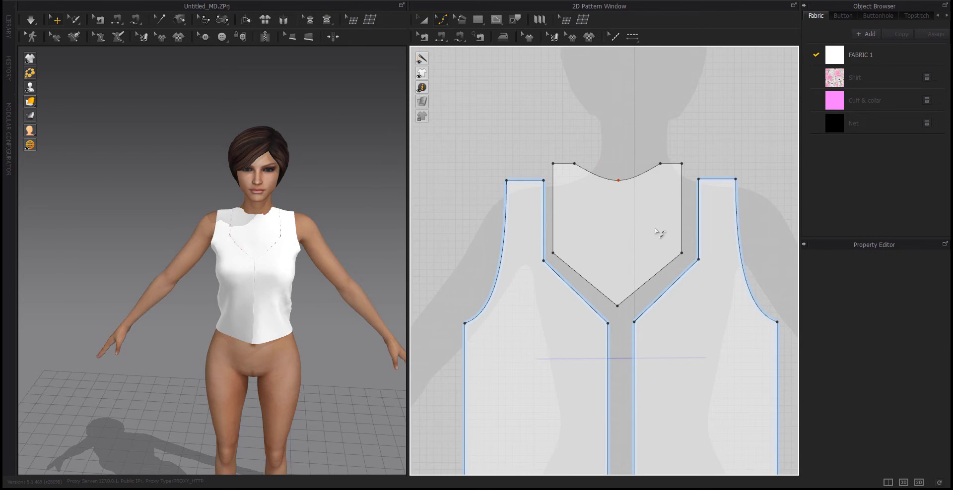
pyautogui.moveTo(662, 232); pyautogui.dragTo(593, 243, button='middle')
pyautogui.scroll(-3, 608, 248)
pyautogui.moveTo(709, 277); pyautogui.dragTo(662, 272, button='middle')
pyautogui.click(527, 225)
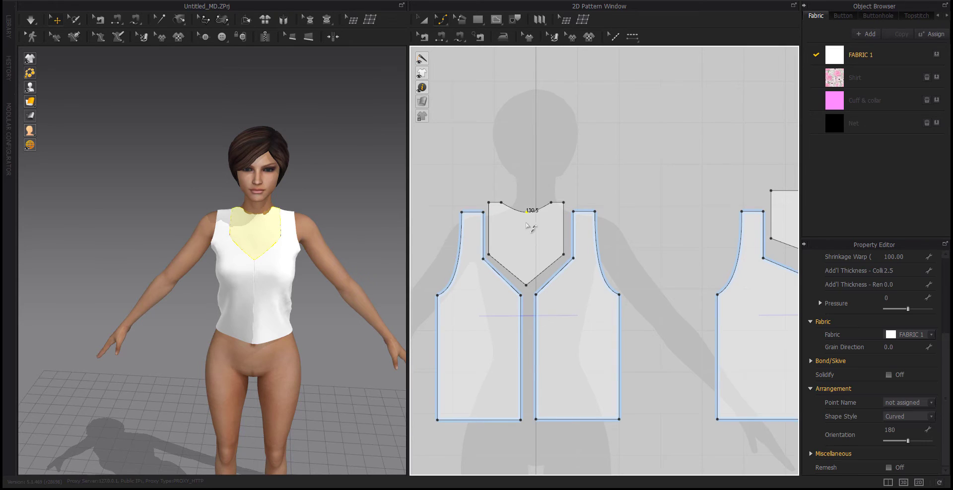
pyautogui.rightClick(527, 200)
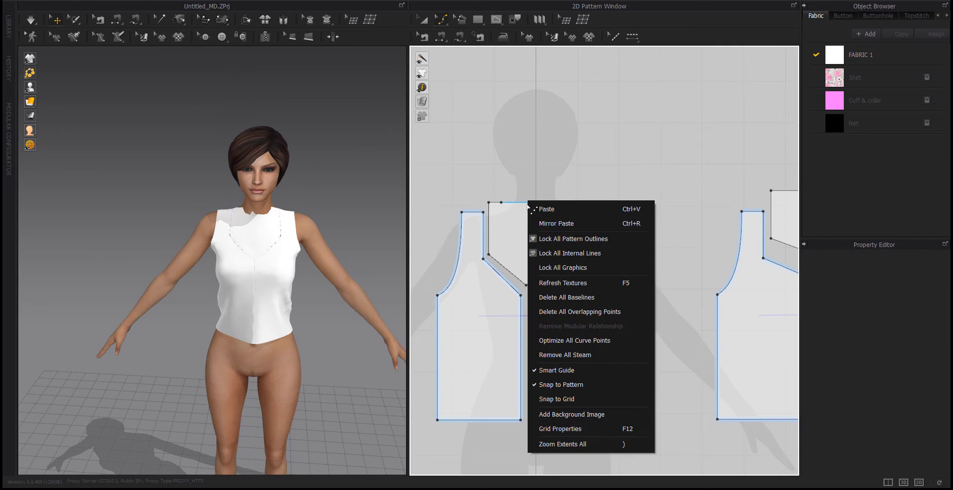
pyautogui.click(524, 193)
# Curve the middle segment of the front inset's top edge downward into a neckline about 130 mm long.
pyautogui.scroll(5, 522, 191)
pyautogui.moveTo(579, 190); pyautogui.dragTo(635, 139, button='middle')
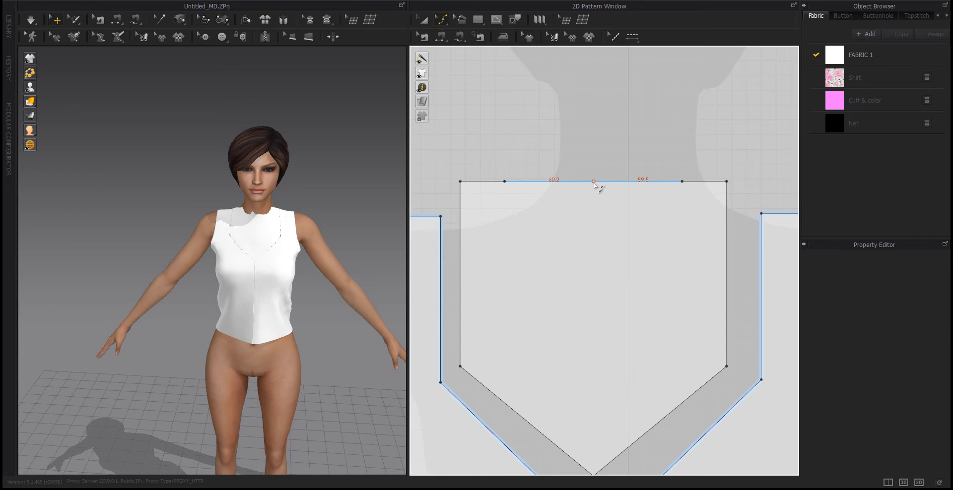
pyautogui.moveTo(594, 183); pyautogui.dragTo(595, 214)
pyautogui.scroll(-4, 641, 280)
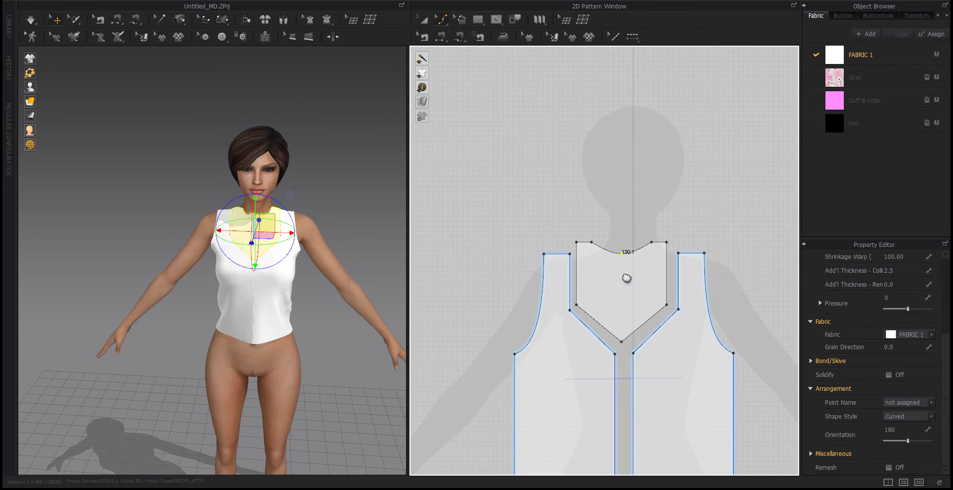
pyautogui.moveTo(624, 277); pyautogui.dragTo(350, 273, button='middle')
pyautogui.moveTo(712, 231); pyautogui.dragTo(663, 242, button='middle')
pyautogui.scroll(5, 646, 242)
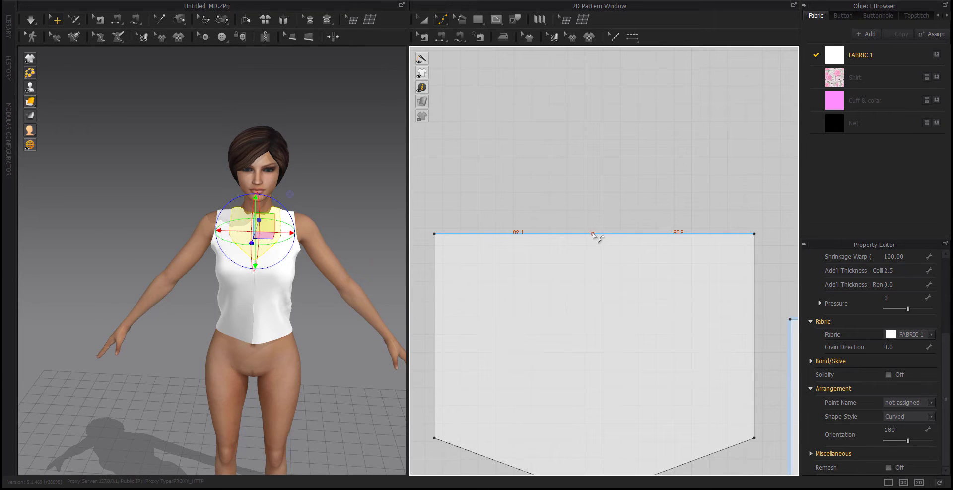
pyautogui.moveTo(594, 234); pyautogui.dragTo(598, 270)
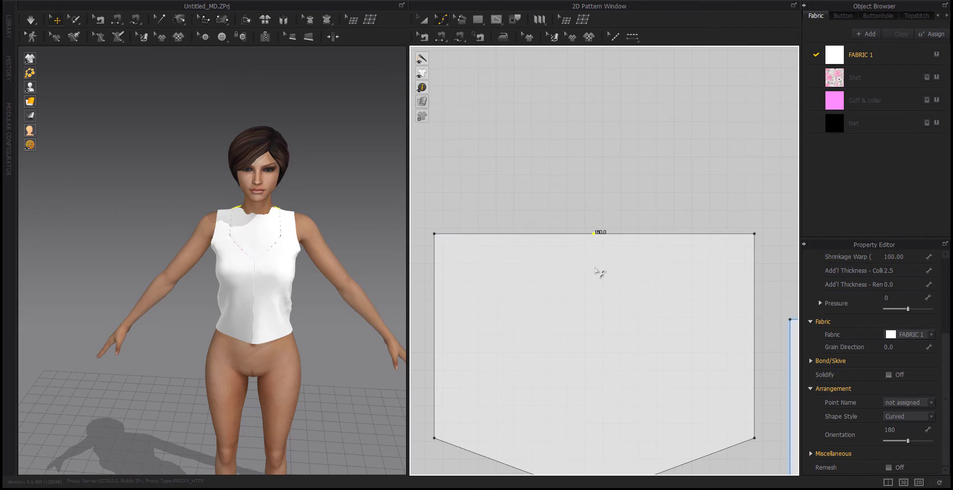
# Split the back inset's top edge 30 mm from each end.
pyautogui.rightClick(476, 233)
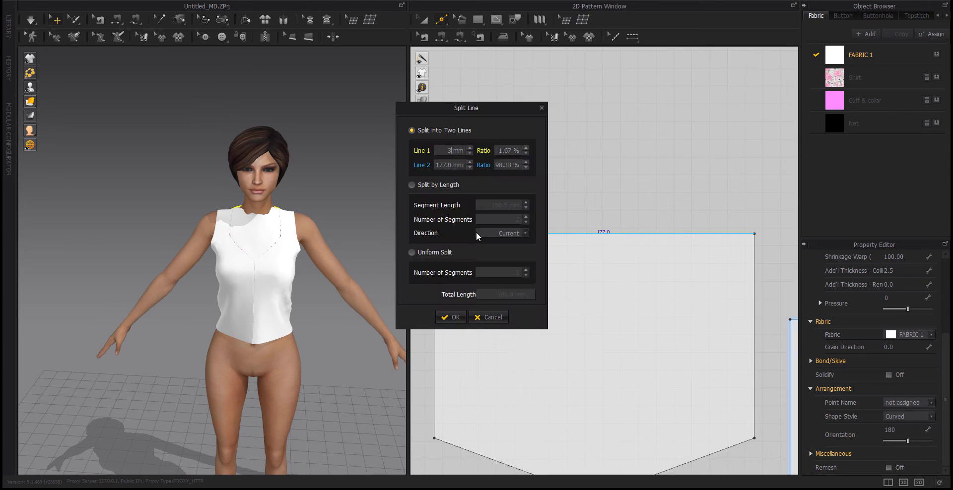
pyautogui.press('Escape')
pyautogui.rightClick(720, 234)
pyautogui.write('30')
pyautogui.press('Return')
# Curve the middle segment of the back inset's top edge downward to about 129 mm long and simulate the garment.
pyautogui.moveTo(594, 241); pyautogui.dragTo(592, 284)
pyautogui.scroll(-5, 592, 286)
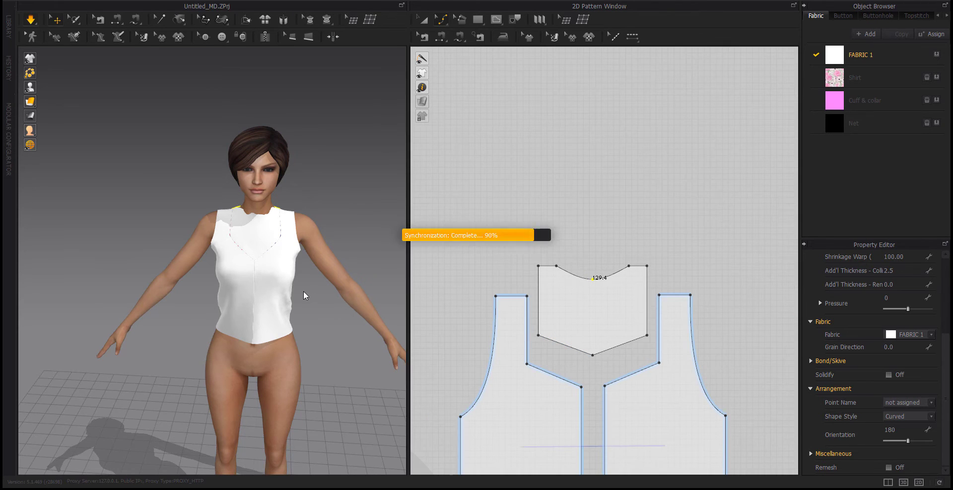
pyautogui.moveTo(333, 314); pyautogui.dragTo(385, 309, button='right')
# Pull the front inset's neckline curve further down into a deeper scoop and update it on the avatar.
pyautogui.scroll(-5, 751, 284)
pyautogui.scroll(6, 526, 302)
pyautogui.moveTo(625, 254); pyautogui.dragTo(623, 279)
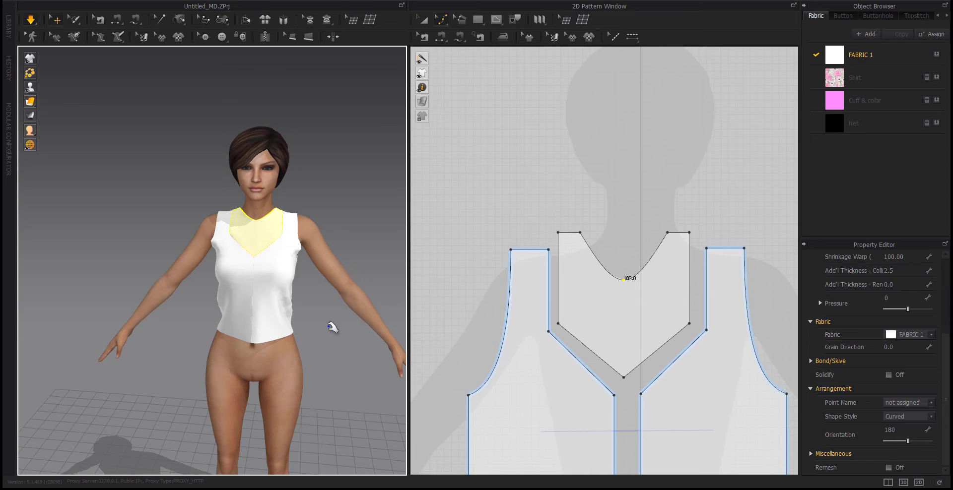
pyautogui.moveTo(333, 327); pyautogui.dragTo(354, 323, button='right')
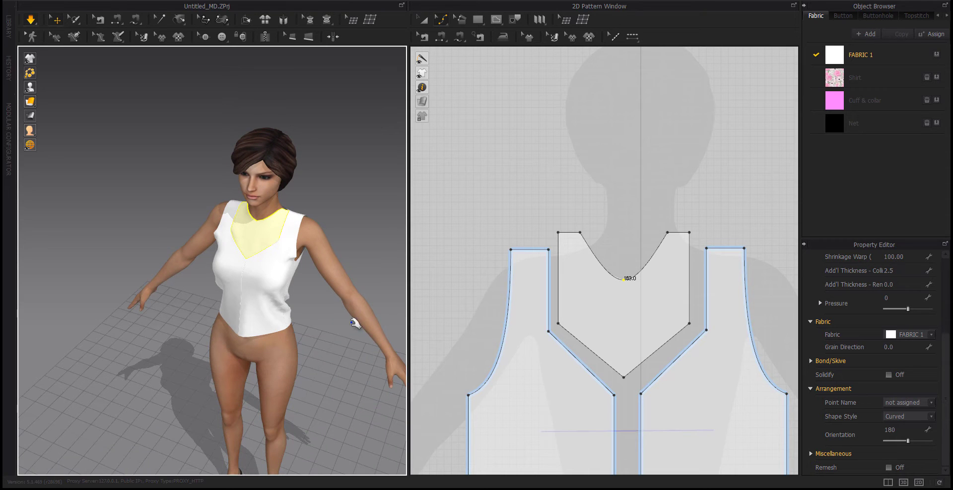
# Move both upper end points of the front inset's neckline curve 10 mm outward along the top edge.
pyautogui.moveTo(580, 232); pyautogui.dragTo(577, 233)
pyautogui.rightClick(577, 232)
pyautogui.write('10')
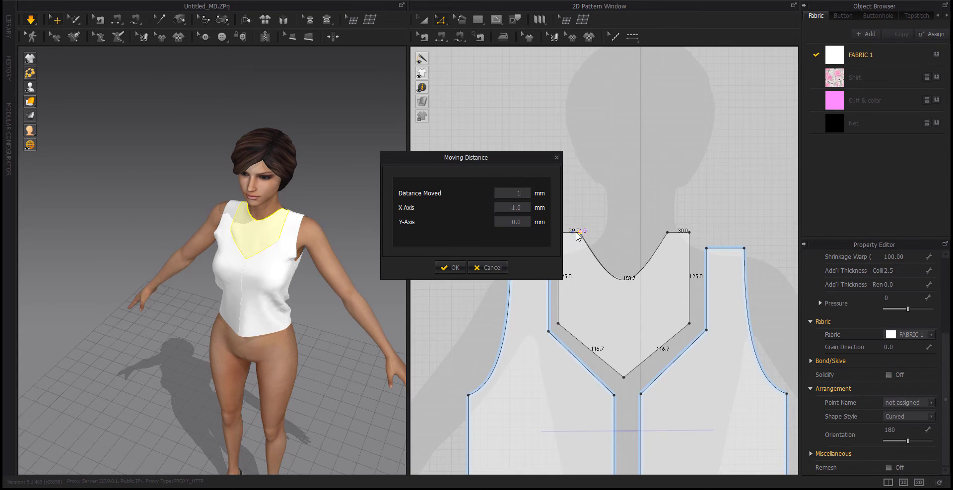
pyautogui.press('Return')
pyautogui.moveTo(669, 233); pyautogui.dragTo(673, 233)
pyautogui.rightClick(673, 232)
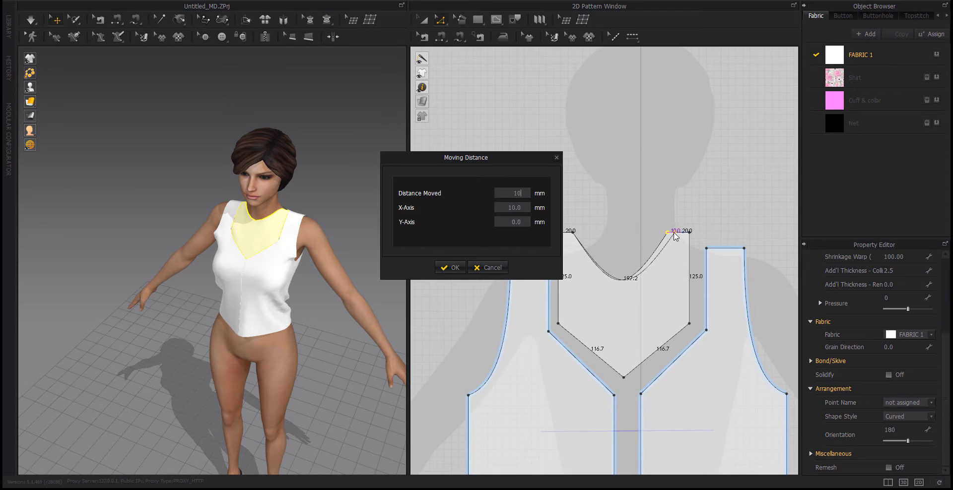
pyautogui.press('Return')
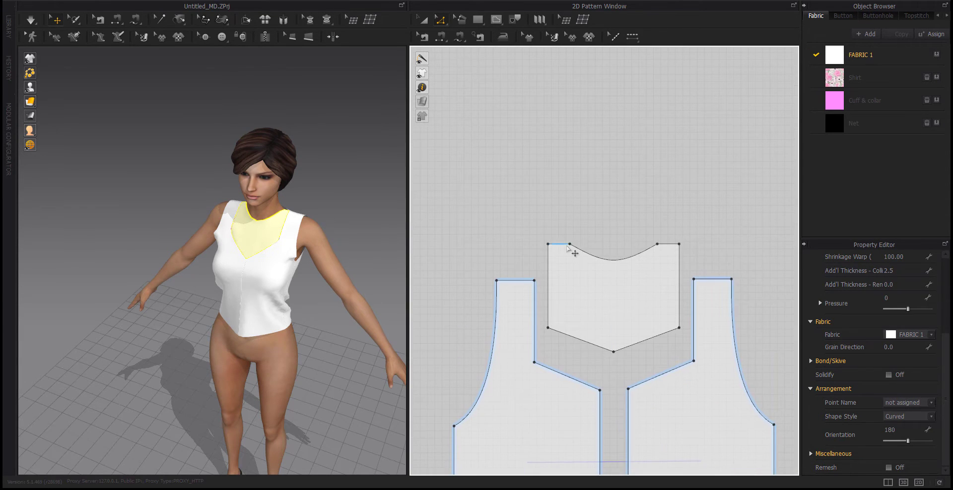
# Move both upper end points of the back inset's neckline curve 10 mm outward along the top edge.
pyautogui.moveTo(570, 243); pyautogui.dragTo(564, 246)
pyautogui.rightClick(564, 246)
pyautogui.write('10')
pyautogui.press('Return')
pyautogui.moveTo(657, 244); pyautogui.dragTo(665, 244)
pyautogui.rightClick(665, 244)
pyautogui.write('1')
pyautogui.press('Return')
# Simulate the garment with the widened necklines and check the fit around the avatar's neck.
pyautogui.scroll(-5, 665, 247)
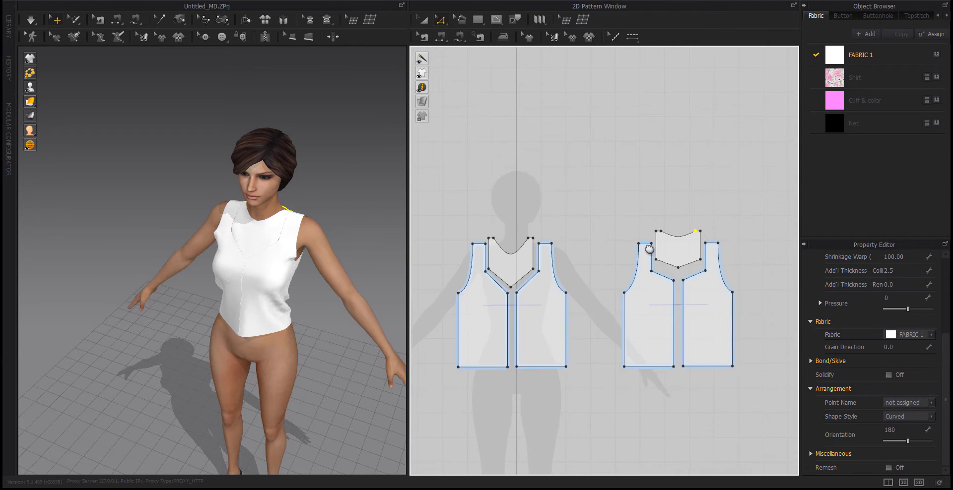
pyautogui.scroll(5, 268, 229)
pyautogui.moveTo(268, 229); pyautogui.dragTo(358, 239, button='right')
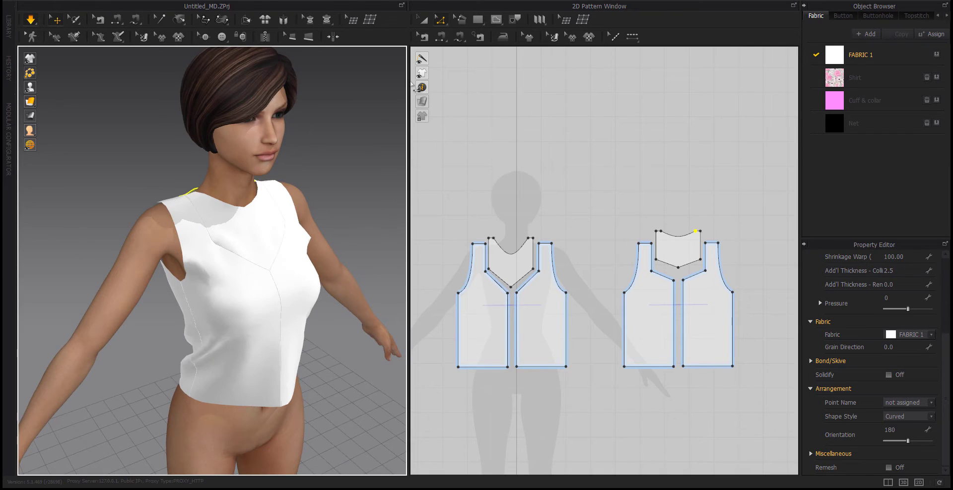
# Segment-sew the front inset's two short shoulder edges to the matching shoulder edges of the back inset.
pyautogui.click(440, 37)
pyautogui.scroll(4, 511, 251)
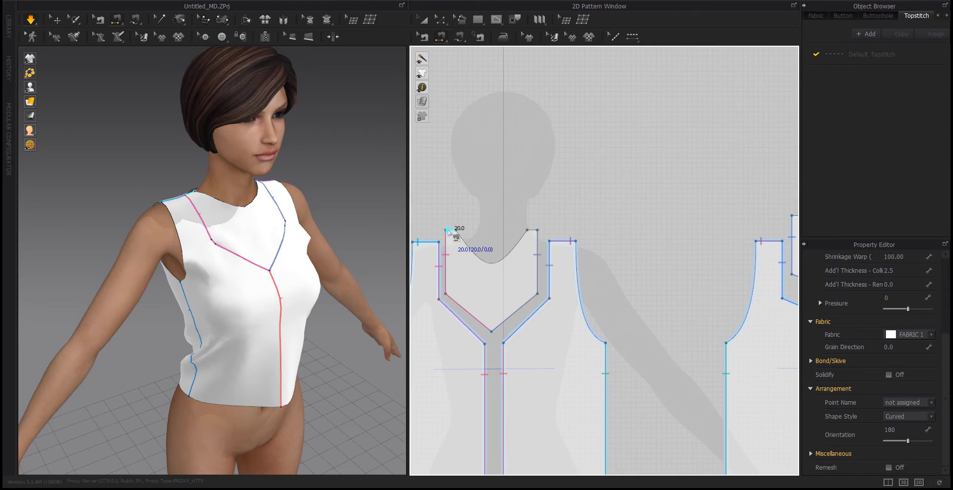
pyautogui.click(447, 230)
pyautogui.moveTo(656, 241); pyautogui.dragTo(511, 248, button='middle')
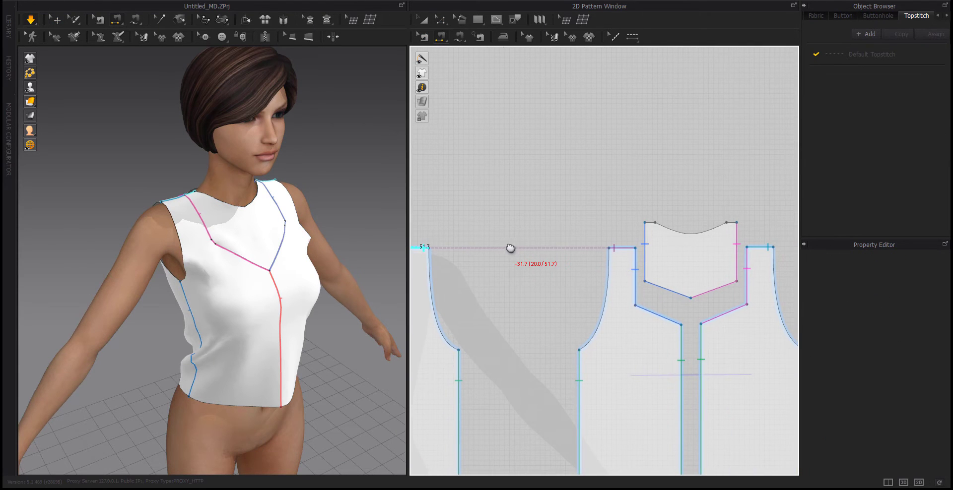
pyautogui.click(649, 223)
pyautogui.moveTo(606, 237); pyautogui.dragTo(704, 241, button='middle')
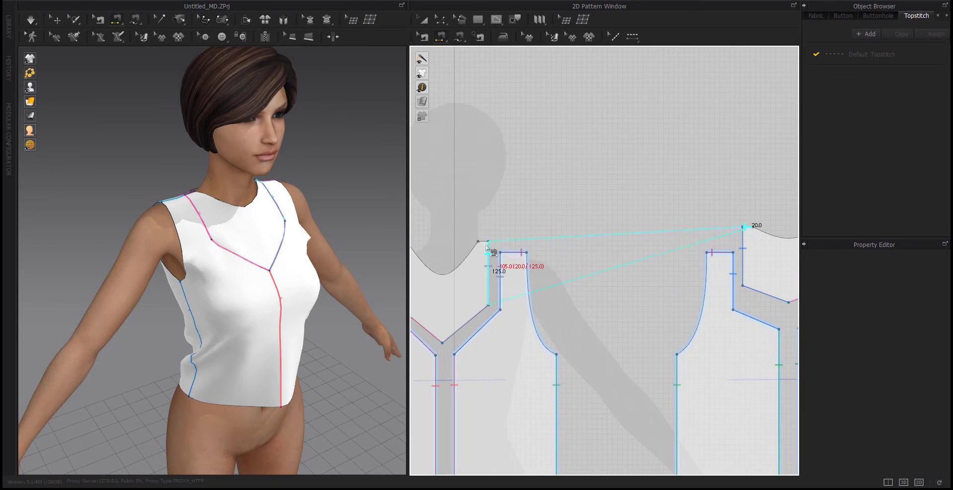
pyautogui.click(484, 242)
# Simulate the garment to close the shoulder seams between the front and back insets.
pyautogui.moveTo(249, 194); pyautogui.dragTo(258, 253, button='middle')
pyautogui.moveTo(259, 255); pyautogui.dragTo(313, 272, button='right')
pyautogui.press('space')
# Create a narrow rectangular pattern 350 mm wide above the front inset.
pyautogui.scroll(-4, 502, 289)
pyautogui.moveTo(502, 289); pyautogui.dragTo(525, 240, button='middle')
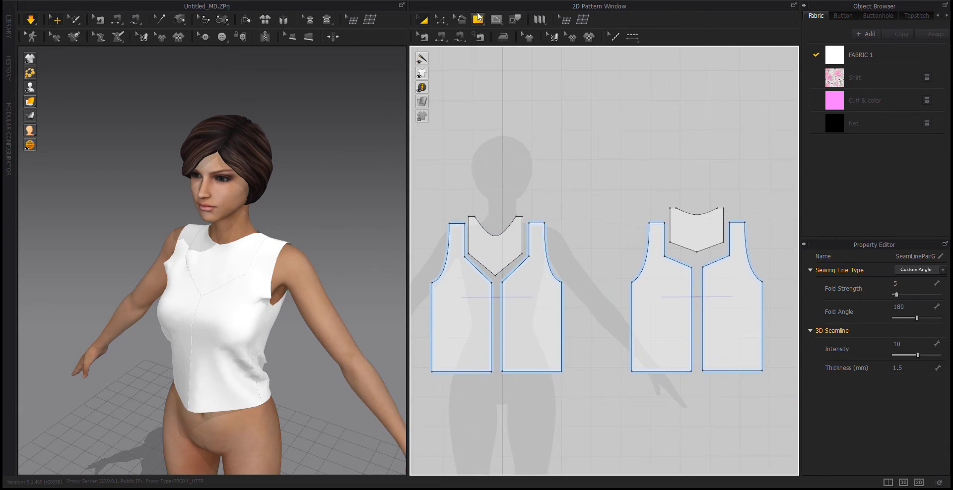
pyautogui.click(489, 194)
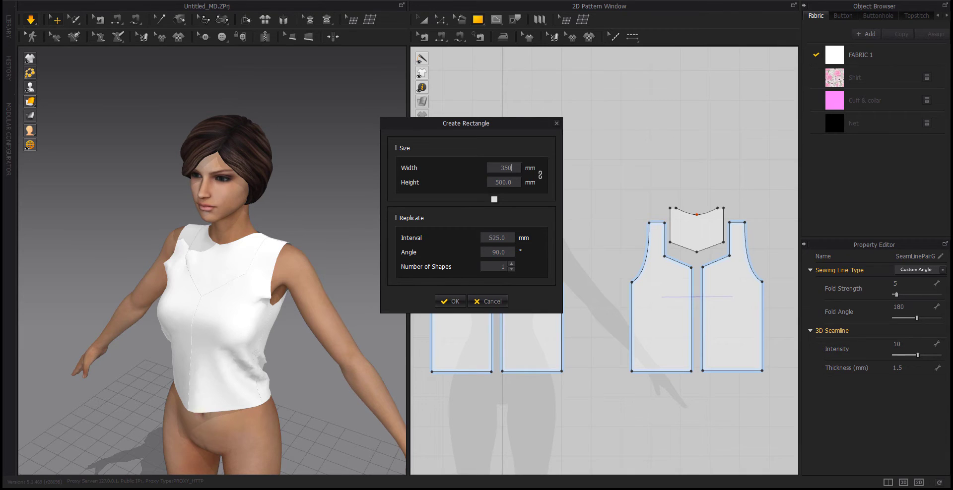
pyautogui.write('0')
pyautogui.press('Return')
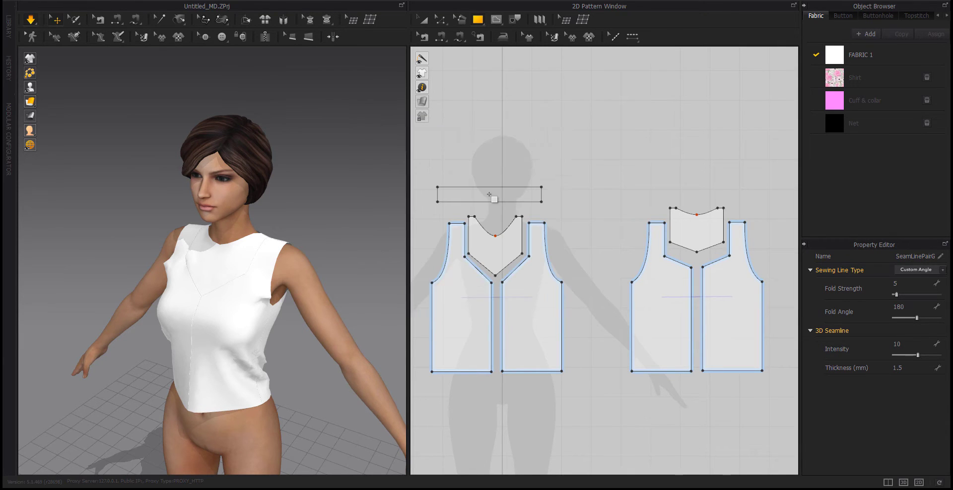
# Move the rectangular strip's top edge straight down to reduce its height.
pyautogui.press('2')
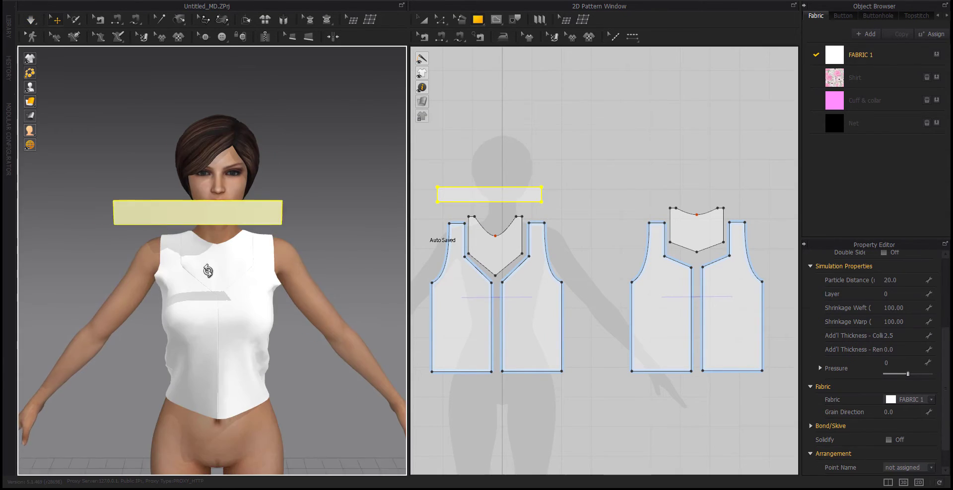
pyautogui.moveTo(394, 231); pyautogui.dragTo(356, 239, button='right')
pyautogui.press('z')
pyautogui.moveTo(491, 188); pyautogui.dragTo(489, 193)
pyautogui.rightClick(489, 194)
pyautogui.press('Return')
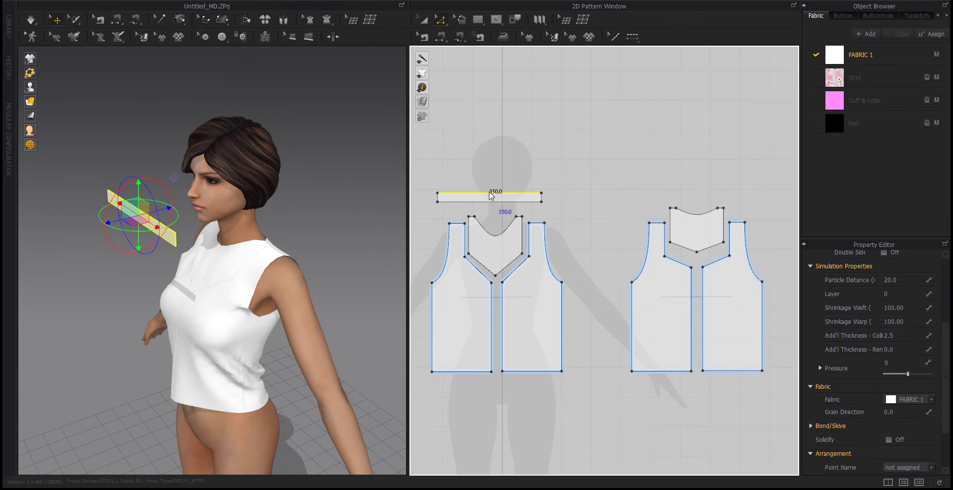
# Wrap the narrow neck strip around the front of the avatar's neck using the Neck_Front arrangement point.
pyautogui.press('2')
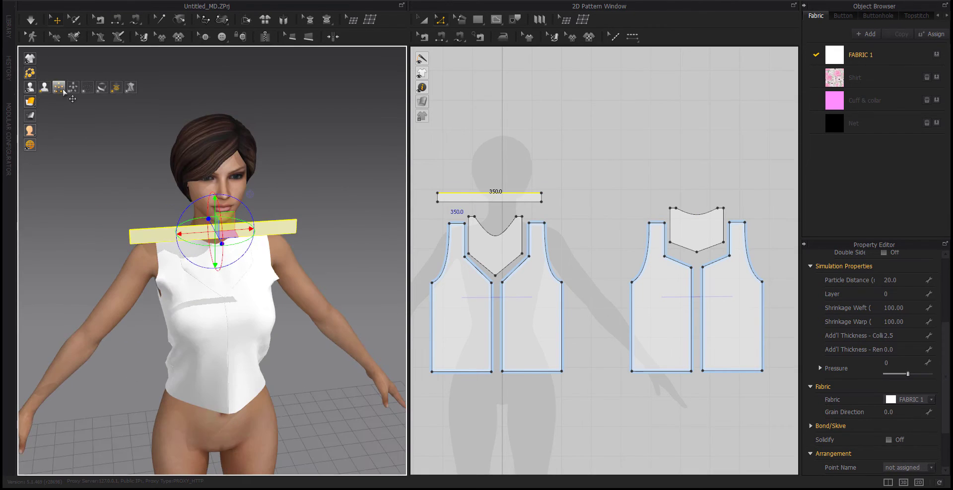
pyautogui.click(60, 88)
pyautogui.moveTo(166, 286); pyautogui.dragTo(218, 290, button='right')
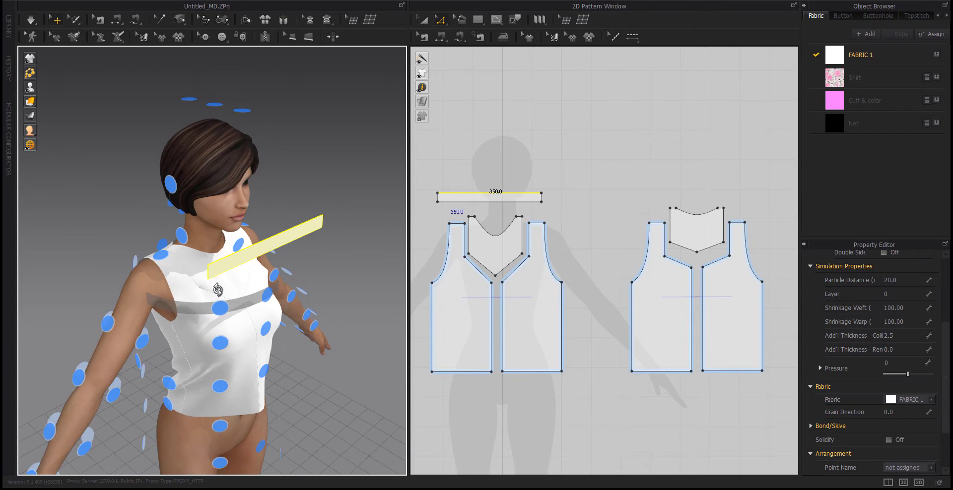
pyautogui.click(233, 245)
pyautogui.click(298, 214)
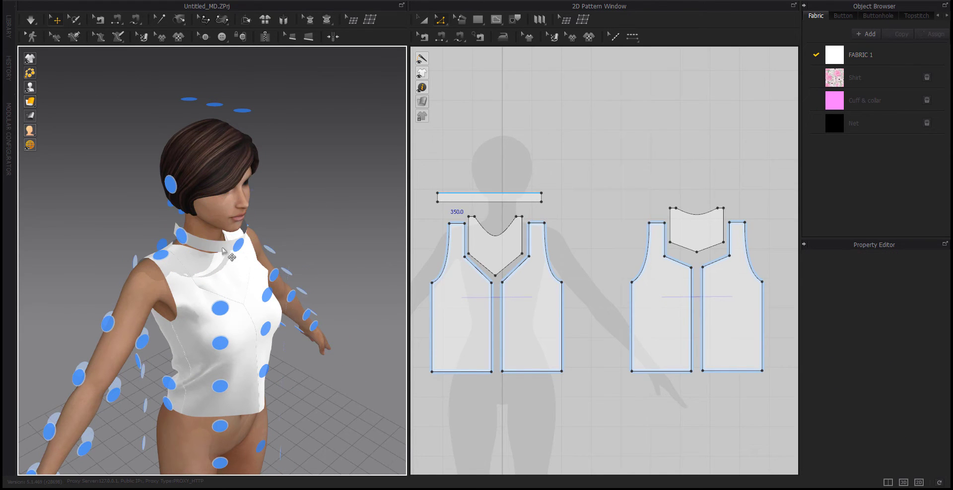
pyautogui.click(223, 248)
pyautogui.moveTo(221, 262)
pyautogui.mouseDown(button='right')
pyautogui.moveTo(280, 248)
pyautogui.moveTo(221, 253)
pyautogui.mouseUp(button='right')
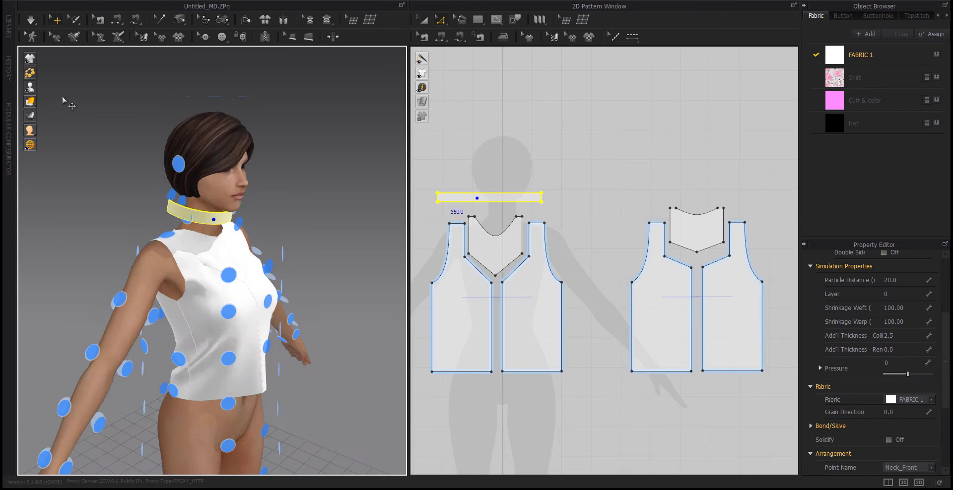
pyautogui.click(61, 88)
pyautogui.moveTo(152, 244); pyautogui.dragTo(99, 246, button='right')
pyautogui.click(501, 134)
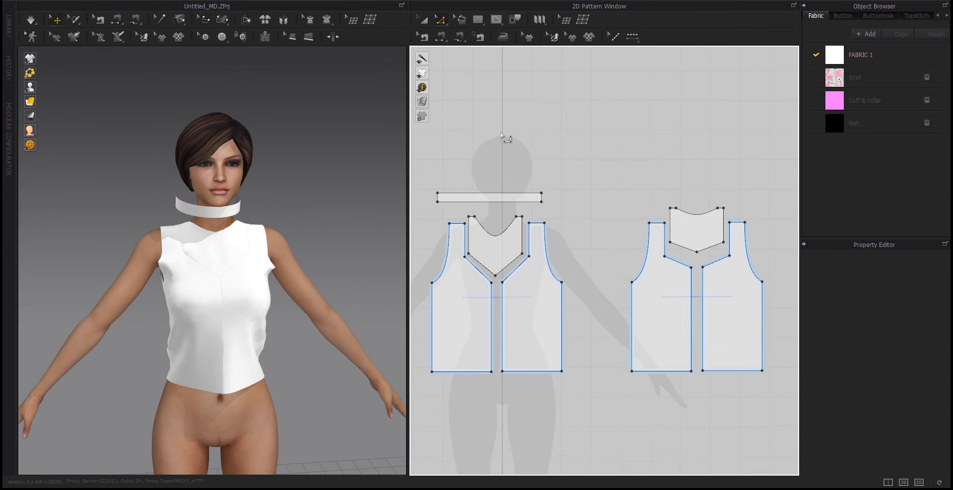
# Split the neck strip's bottom edge at its midpoint into two 175 mm segments.
pyautogui.rightClick(488, 202)
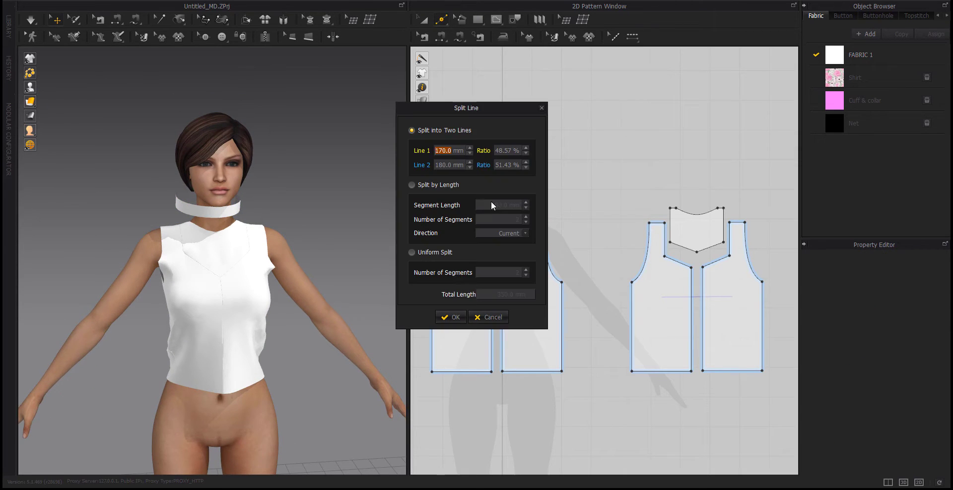
pyautogui.click(447, 317)
pyautogui.scroll(3, 441, 201)
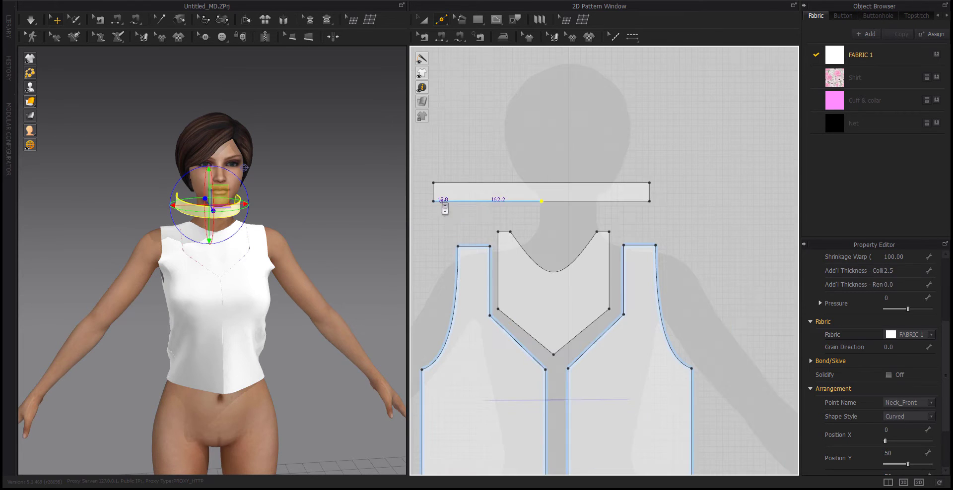
# Segment-sew the neck strip's two short ends together and simulate to close it into a collar.
pyautogui.click(441, 37)
pyautogui.click(433, 192)
pyautogui.click(649, 192)
pyautogui.moveTo(208, 214); pyautogui.dragTo(218, 257, button='right')
pyautogui.press('a')
pyautogui.click(221, 227)
pyautogui.press('space')
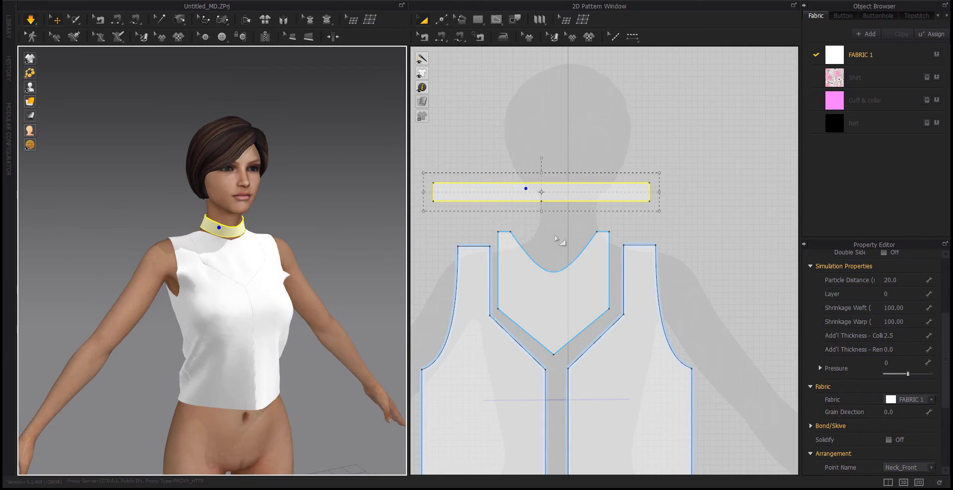
# Segment-sew the strip's two bottom-edge halves to the front and back inset necklines and simulate the garment.
pyautogui.click(554, 222)
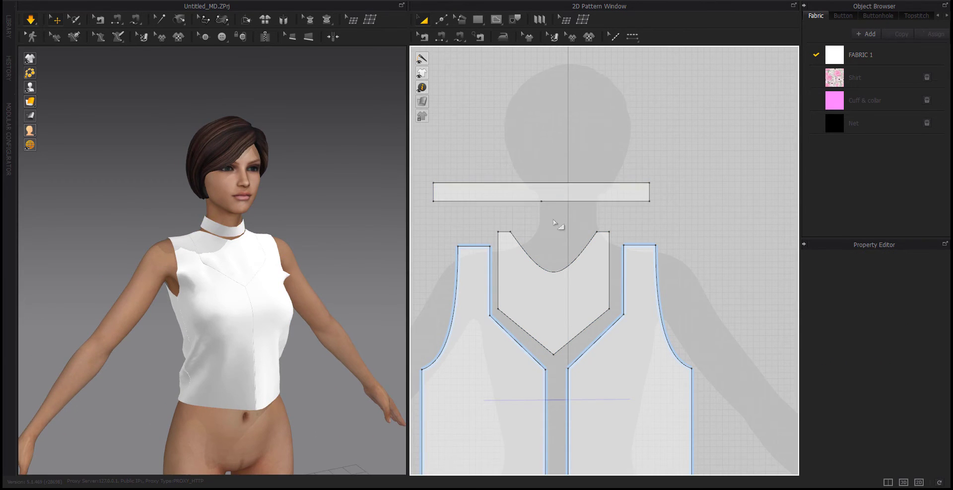
pyautogui.click(459, 36)
pyautogui.click(440, 37)
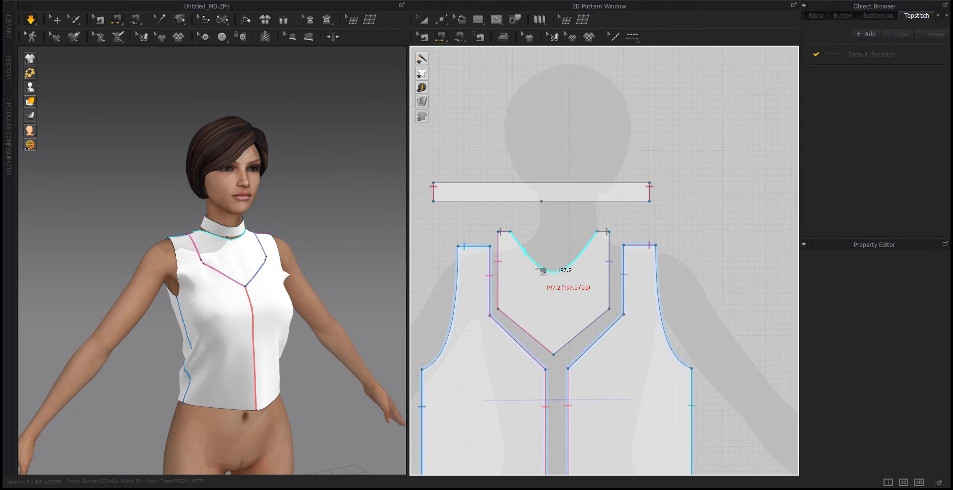
pyautogui.click(521, 246)
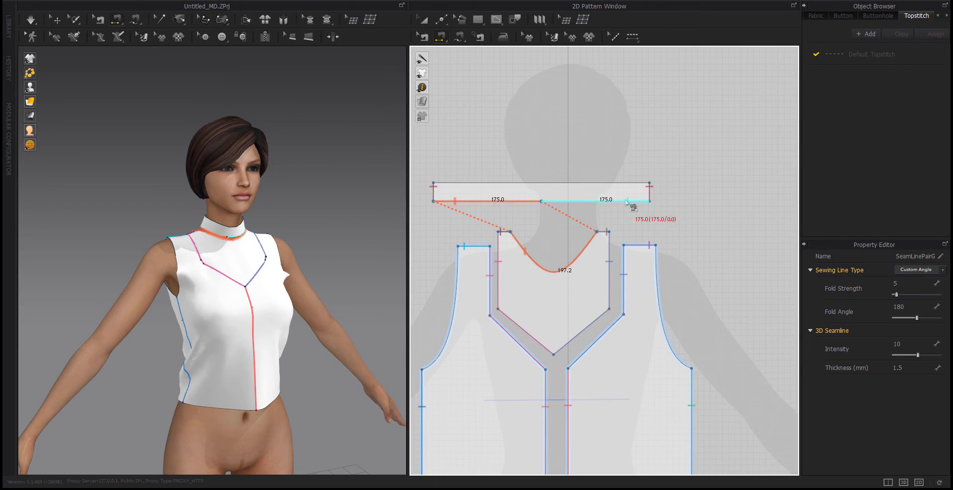
pyautogui.click(627, 200)
pyautogui.moveTo(775, 244); pyautogui.dragTo(704, 253, button='middle')
pyautogui.click(714, 251)
pyautogui.moveTo(294, 297); pyautogui.dragTo(310, 259, button='right')
pyautogui.press('space')
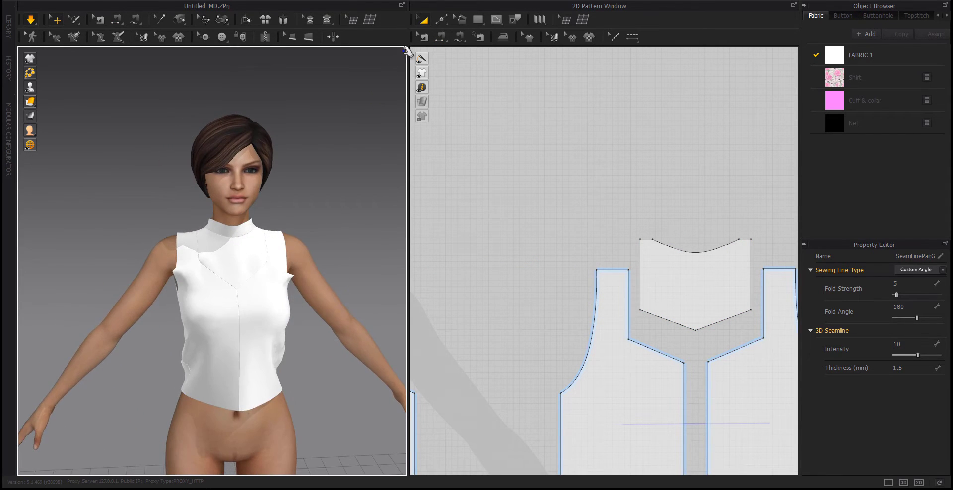
# Narrow the neck strip symmetrically from both ends during simulation so the collar fits close to the neck.
pyautogui.moveTo(450, 255); pyautogui.dragTo(726, 242, button='middle')
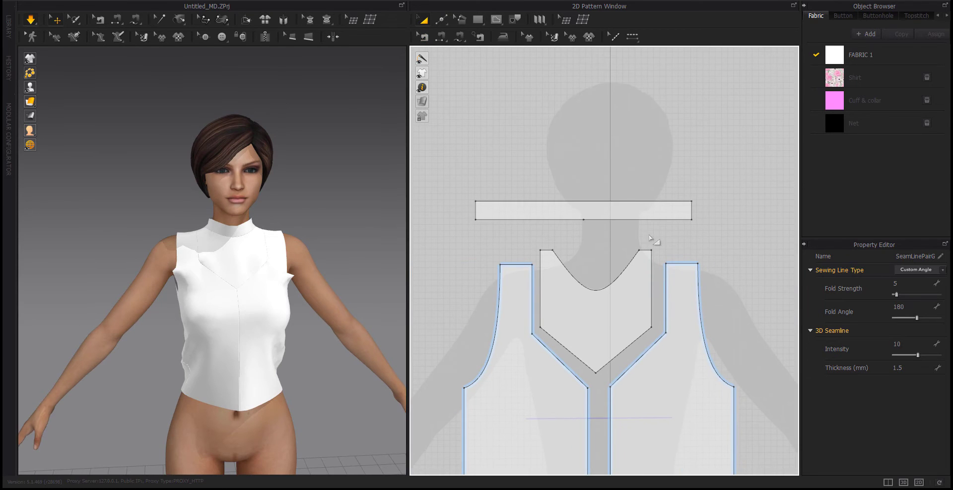
pyautogui.click(598, 212)
pyautogui.moveTo(292, 250); pyautogui.dragTo(356, 250, button='right')
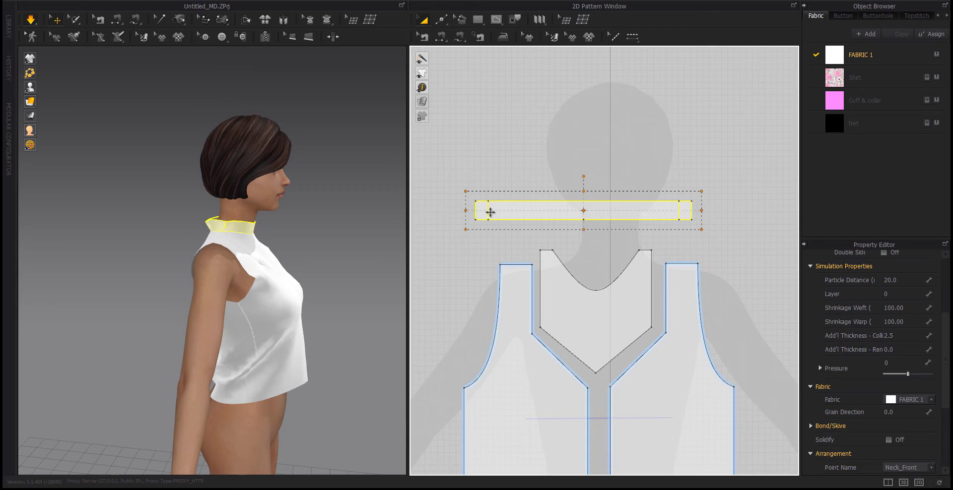
pyautogui.moveTo(490, 213); pyautogui.dragTo(496, 211)
pyautogui.moveTo(397, 244); pyautogui.dragTo(360, 243, button='right')
pyautogui.moveTo(234, 223); pyautogui.dragTo(266, 209)
pyautogui.press('2')
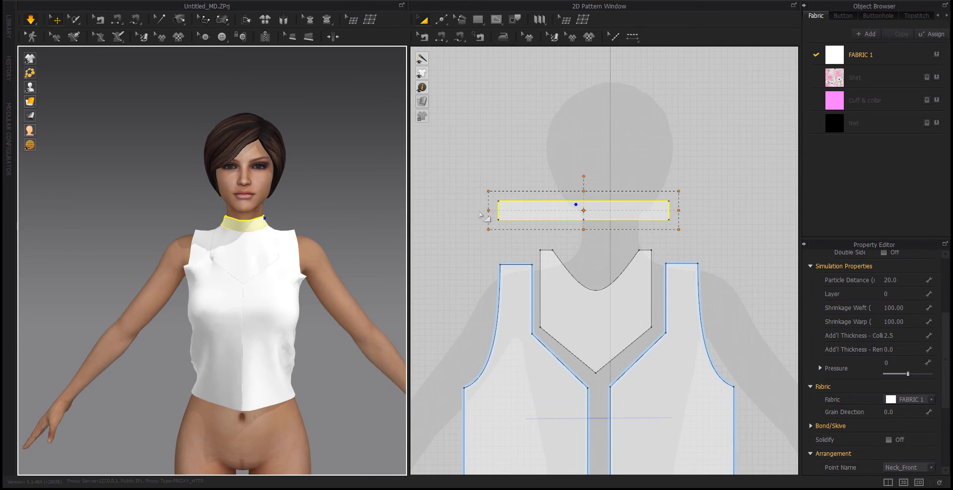
pyautogui.moveTo(489, 210); pyautogui.dragTo(495, 210)
# Pull the top's hem downward on the avatar during simulation to straighten the draped panels.
pyautogui.moveTo(241, 273); pyautogui.dragTo(333, 209, button='right')
pyautogui.click(333, 208)
pyautogui.moveTo(248, 378); pyautogui.dragTo(233, 436)
pyautogui.moveTo(232, 422); pyautogui.dragTo(270, 417, button='right')
pyautogui.moveTo(181, 392); pyautogui.dragTo(186, 439)
pyautogui.moveTo(287, 414); pyautogui.dragTo(338, 310, button='right')
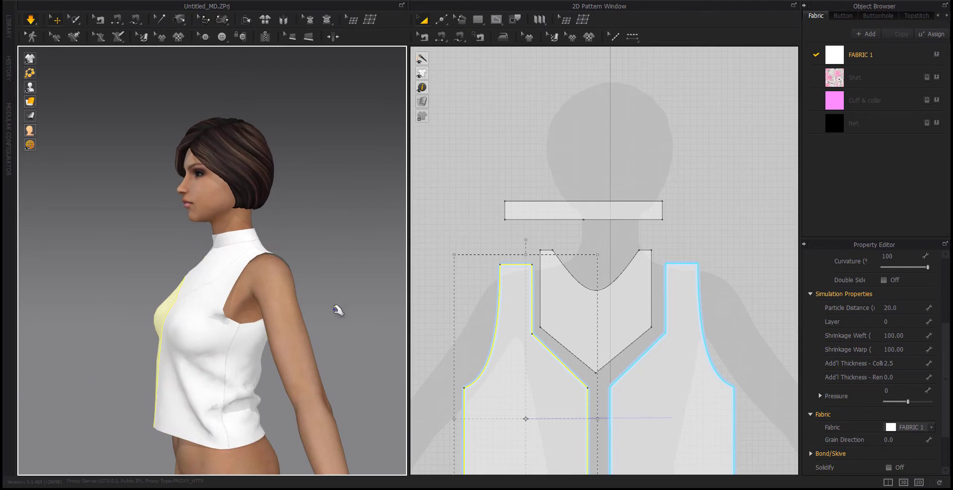
pyautogui.click(338, 310)
pyautogui.scroll(-1, 274, 351)
pyautogui.moveTo(274, 350); pyautogui.dragTo(338, 273, button='middle')
pyautogui.moveTo(338, 273); pyautogui.dragTo(180, 355, button='right')
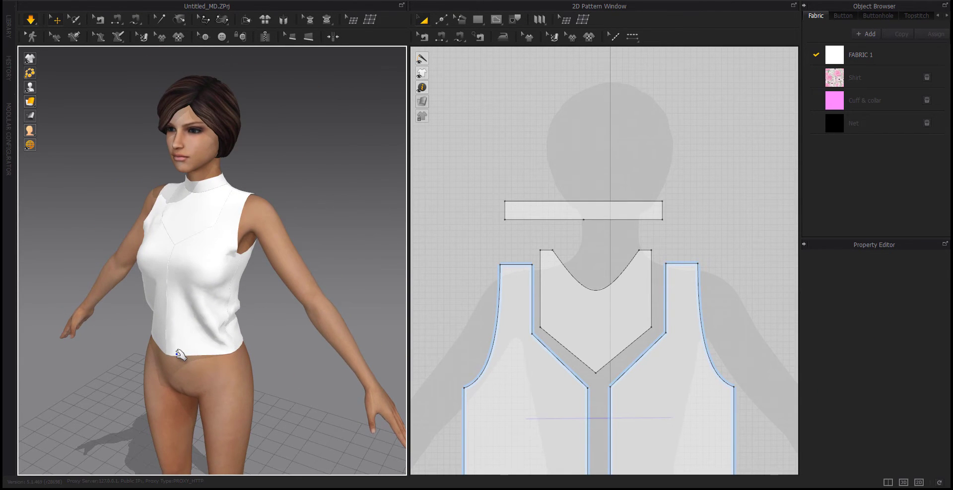
# Shift the neck strip slightly sideways in the pattern layout to centre it above the front inset.
pyautogui.scroll(-5, 522, 298)
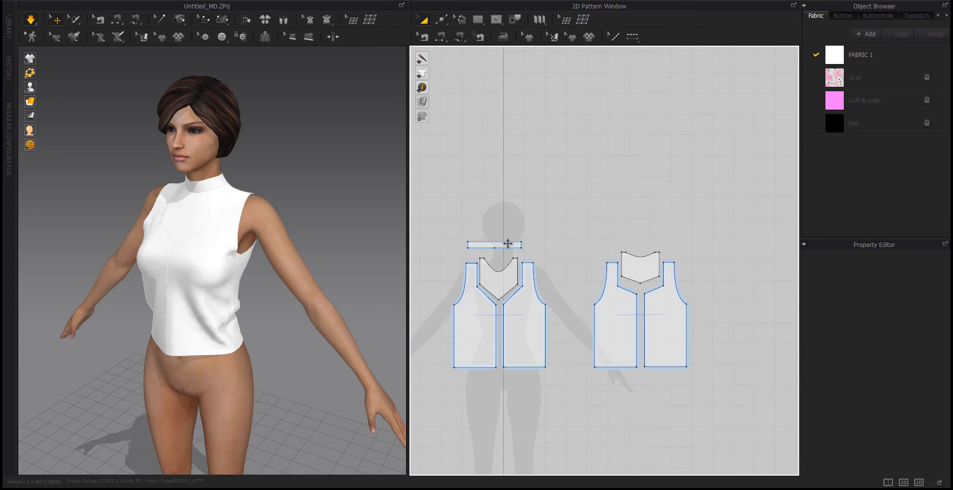
pyautogui.moveTo(507, 244); pyautogui.dragTo(511, 244)
pyautogui.click(578, 234)
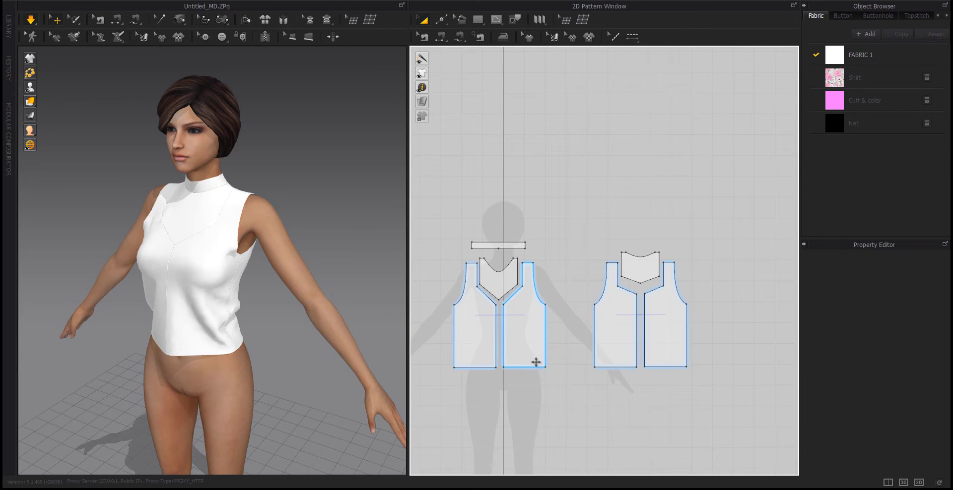
pyautogui.moveTo(514, 398); pyautogui.dragTo(592, 373, button='middle')
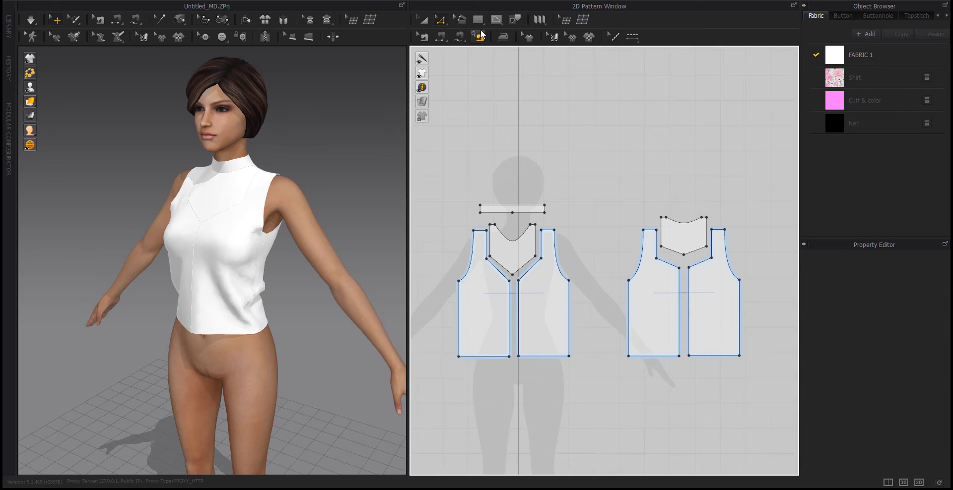
pyautogui.click(477, 20)
pyautogui.moveTo(550, 162); pyautogui.dragTo(665, 154, button='middle')
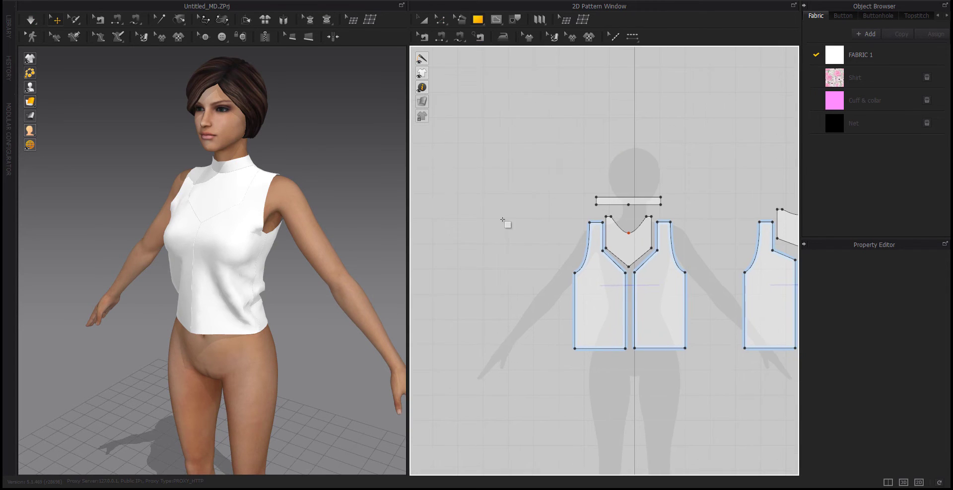
pyautogui.click(503, 219)
pyautogui.press('Escape')
pyautogui.scroll(5, 615, 265)
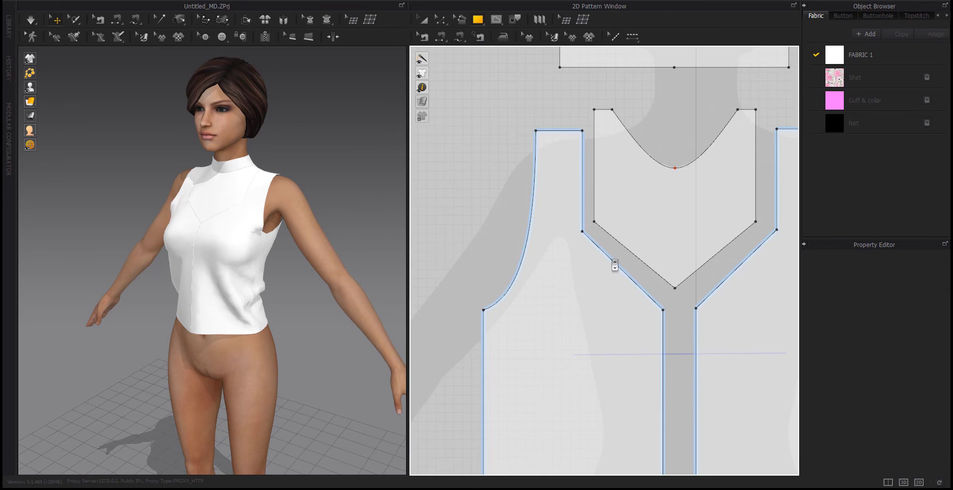
pyautogui.click(524, 257)
pyautogui.scroll(-5, 524, 263)
pyautogui.click(567, 262)
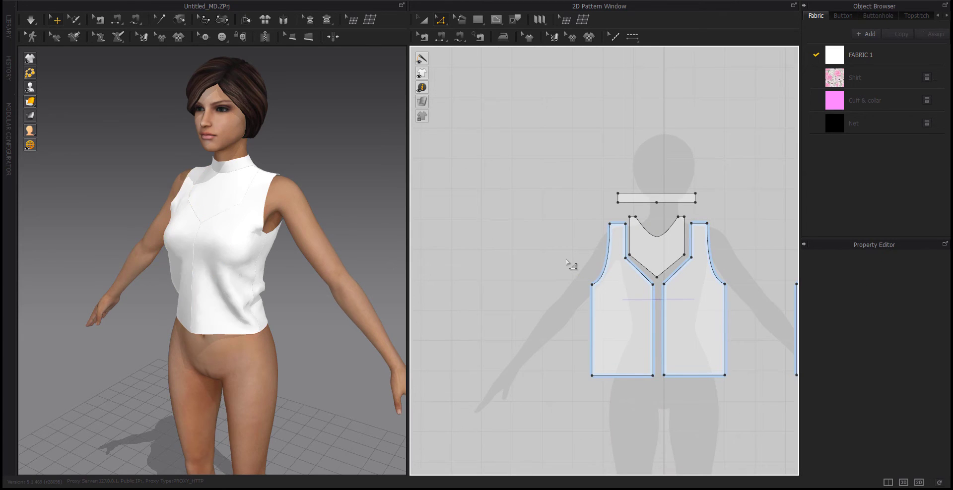
# Create a 400 × 400 mm rectangular sleeve pattern to the left of the front panels.
pyautogui.press('s')
pyautogui.click(530, 246)
pyautogui.write('400')
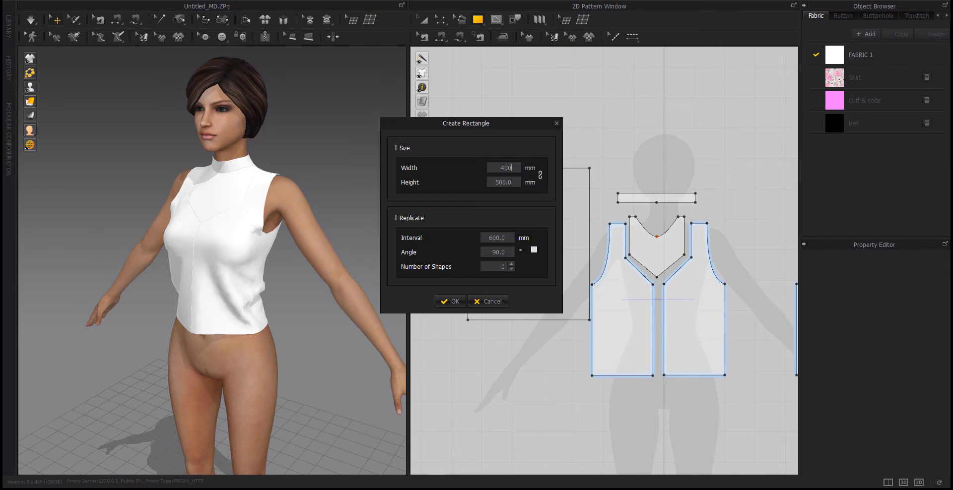
pyautogui.write('400')
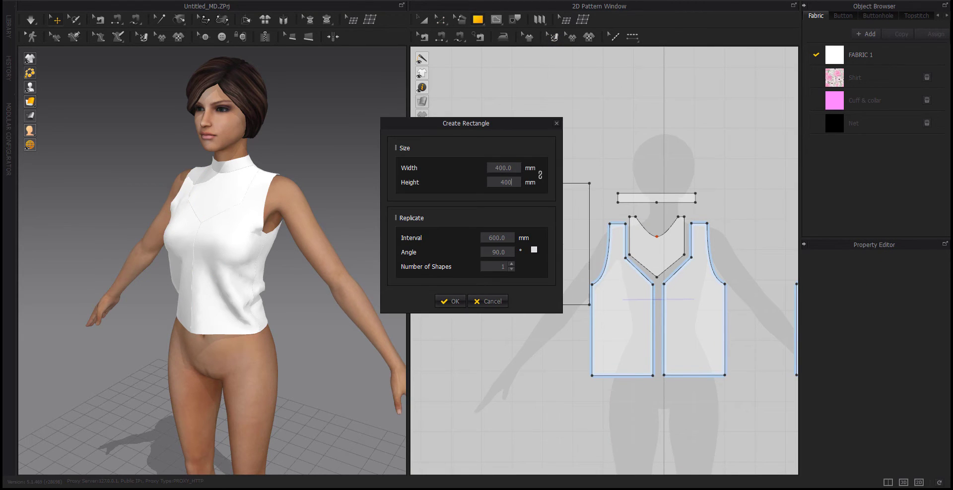
pyautogui.click(461, 301)
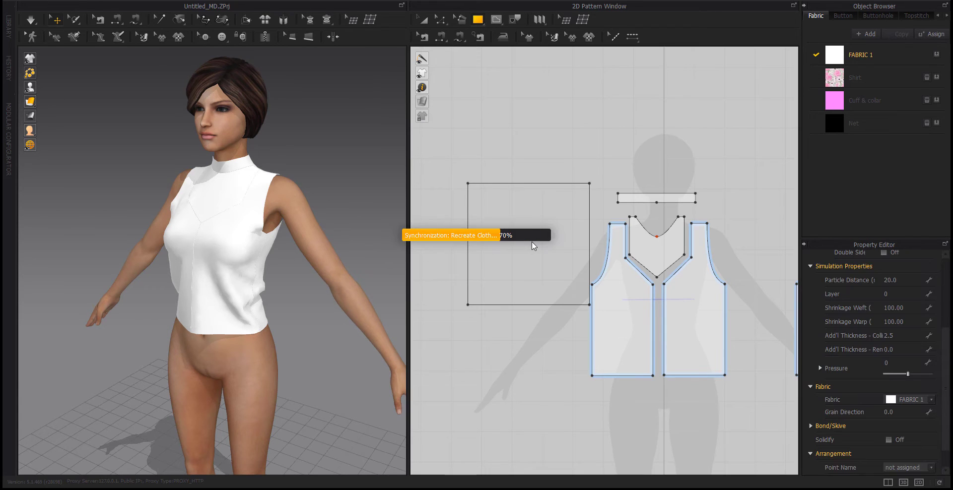
# Move the square sleeve pattern up and further away from the front panels.
pyautogui.press('a')
pyautogui.moveTo(511, 230); pyautogui.dragTo(469, 216)
pyautogui.moveTo(500, 247); pyautogui.dragTo(519, 247, button='middle')
pyautogui.click(504, 350)
# Split the sleeve pattern's top edge at its midpoint and raise the new point straight up into a peak.
pyautogui.press('x')
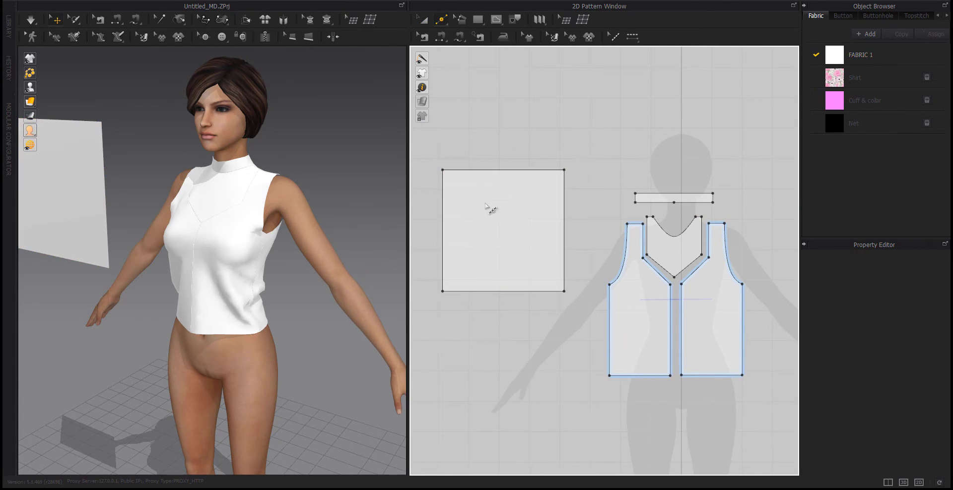
pyautogui.rightClick(500, 171)
pyautogui.click(451, 317)
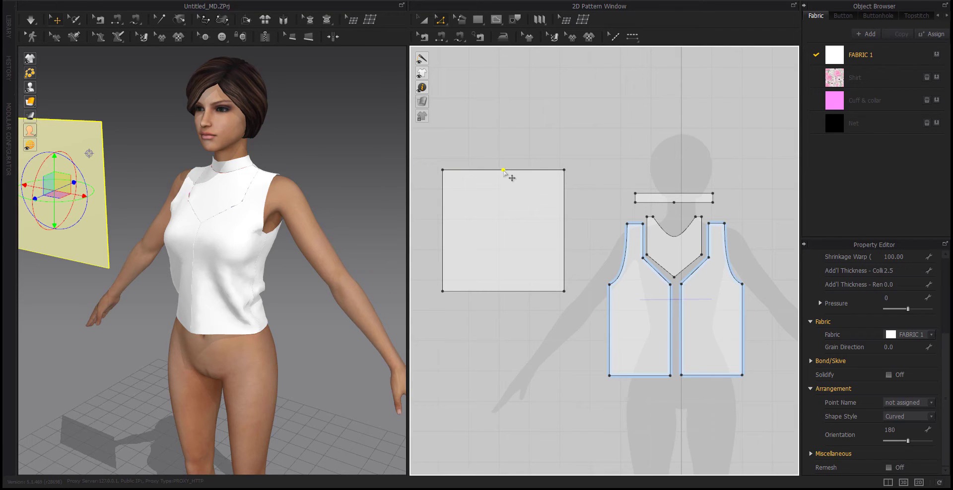
pyautogui.moveTo(503, 170); pyautogui.dragTo(503, 142)
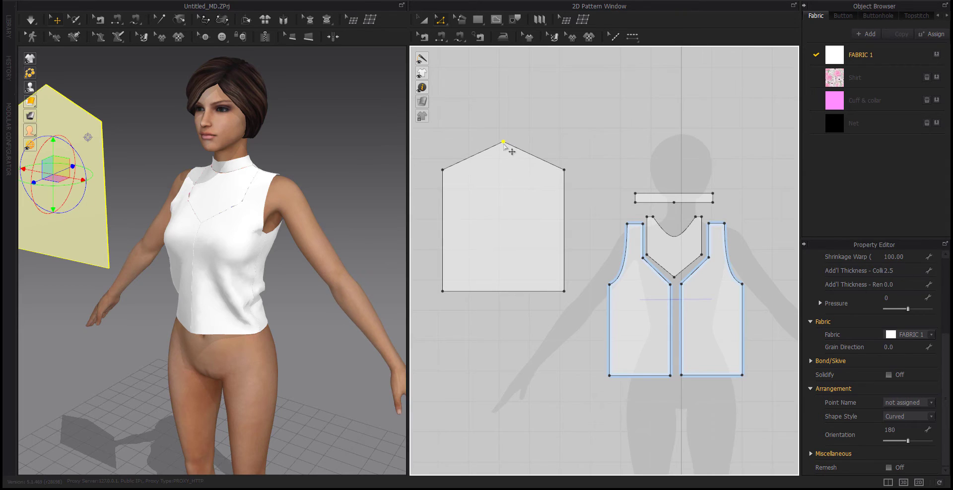
# Convert the sleeve's peak point to a curve point to form a rounded sleeve cap.
pyautogui.rightClick(503, 142)
pyautogui.click(524, 195)
pyautogui.moveTo(552, 145); pyautogui.dragTo(596, 131, button='right')
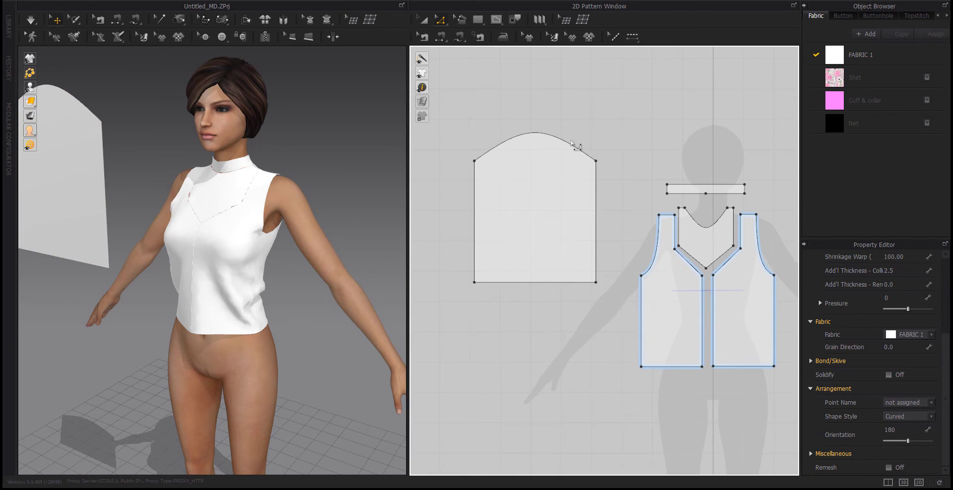
# Wrap the sleeve pattern around the avatar's right arm using an outer-arm arrangement point.
pyautogui.moveTo(201, 243); pyautogui.dragTo(311, 250, button='right')
pyautogui.click(297, 242)
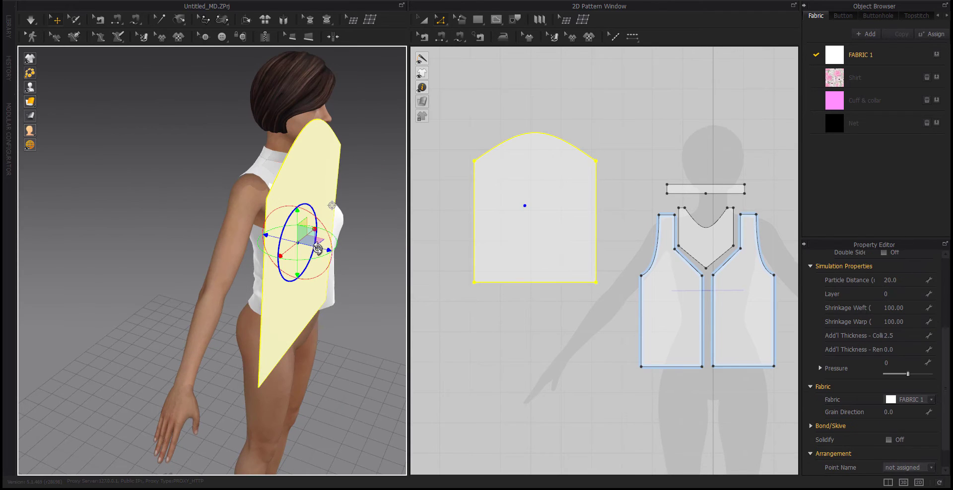
pyautogui.click(60, 89)
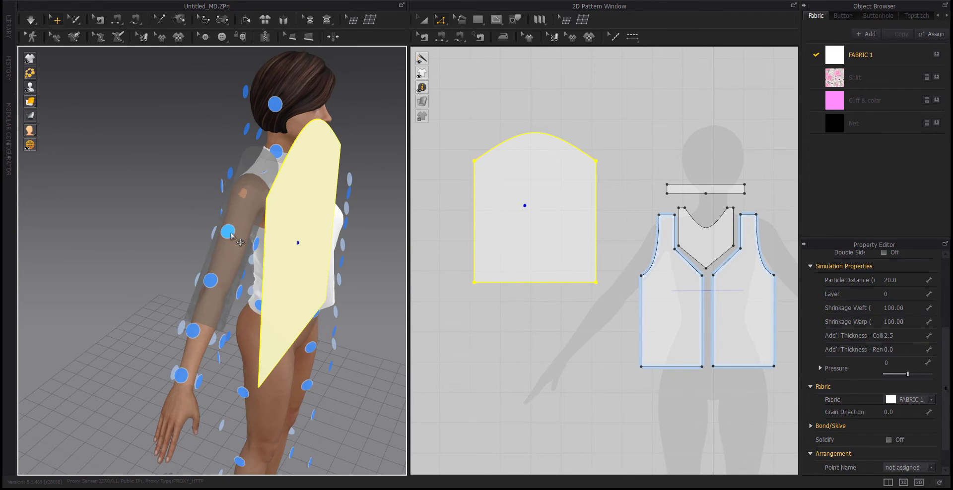
pyautogui.click(249, 273)
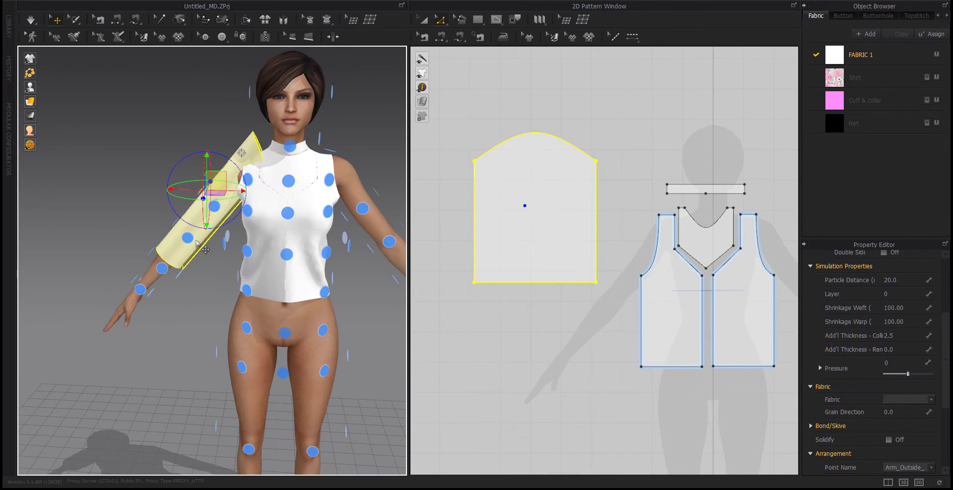
# Move the arranged sleeve down along the avatar's right arm so its cap sits beside the armhole.
pyautogui.click(575, 279)
pyautogui.moveTo(196, 229); pyautogui.dragTo(152, 267)
pyautogui.moveTo(153, 266); pyautogui.dragTo(227, 318, button='right')
pyautogui.click(527, 337)
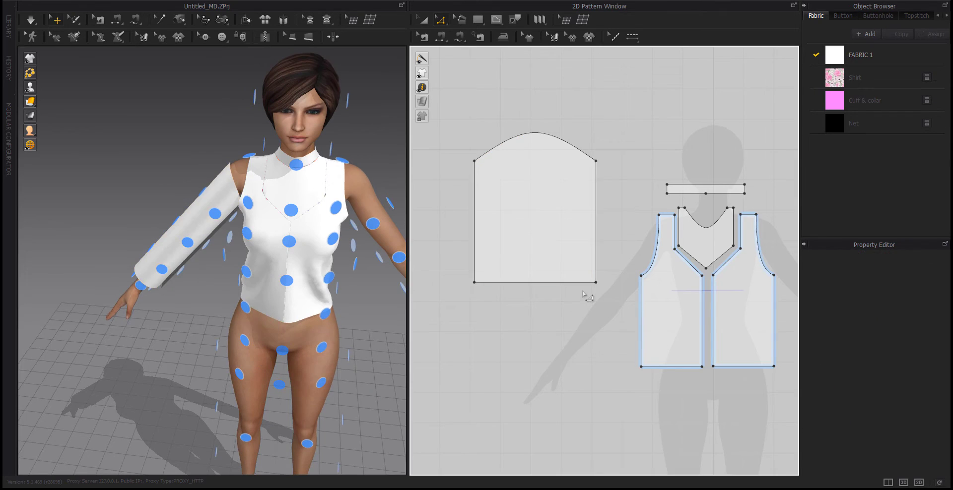
pyautogui.scroll(-3, 589, 298)
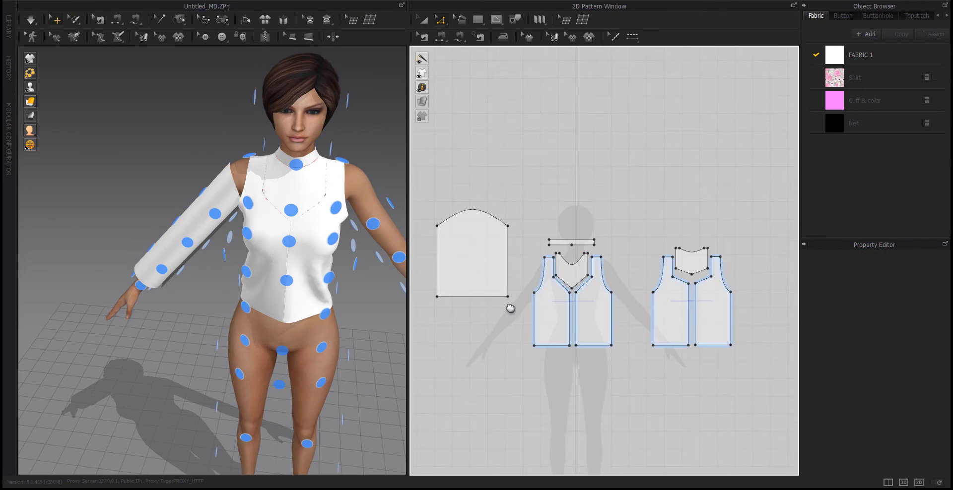
# Divide the sleeve cap's curved edge at its peak with a uniform split.
pyautogui.click(459, 39)
pyautogui.rightClick(476, 211)
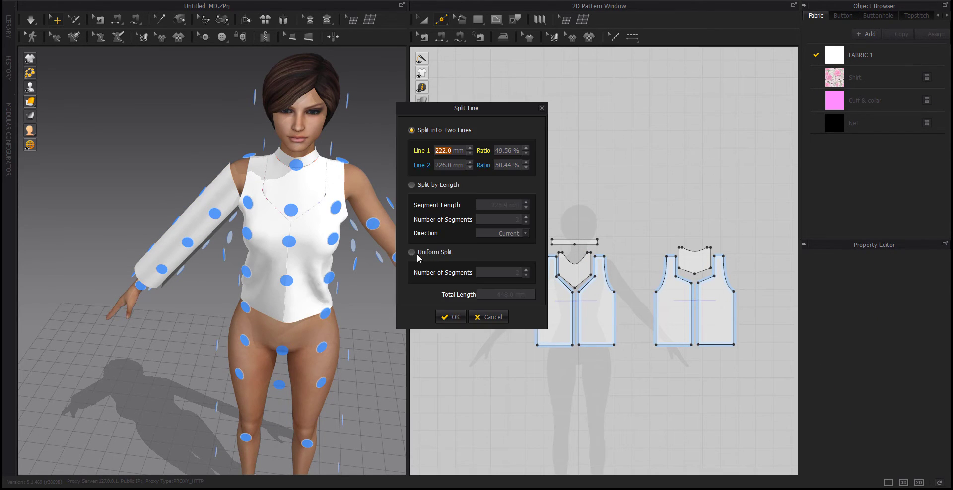
pyautogui.click(411, 250)
pyautogui.click(449, 316)
# Sew the sleeve cap's two halves to the matching front and back armhole edges and simulate the garment.
pyautogui.click(442, 38)
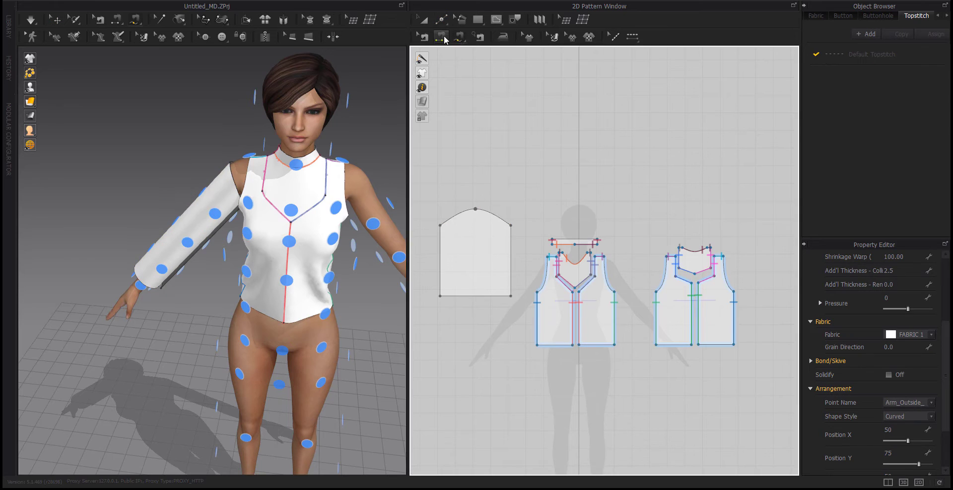
pyautogui.click(494, 217)
pyautogui.click(544, 269)
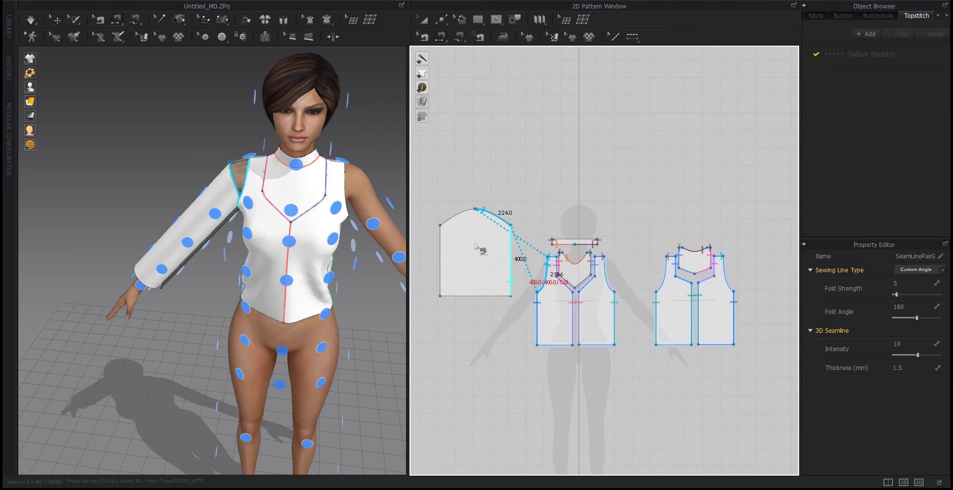
pyautogui.click(468, 212)
pyautogui.click(728, 269)
pyautogui.moveTo(298, 253); pyautogui.dragTo(226, 238, button='right')
pyautogui.press('space')
pyautogui.moveTo(186, 178); pyautogui.dragTo(233, 223, button='right')
# Sew the sleeve pattern's two long side edges together and simulate to close the sleeve around the arm.
pyautogui.press('n')
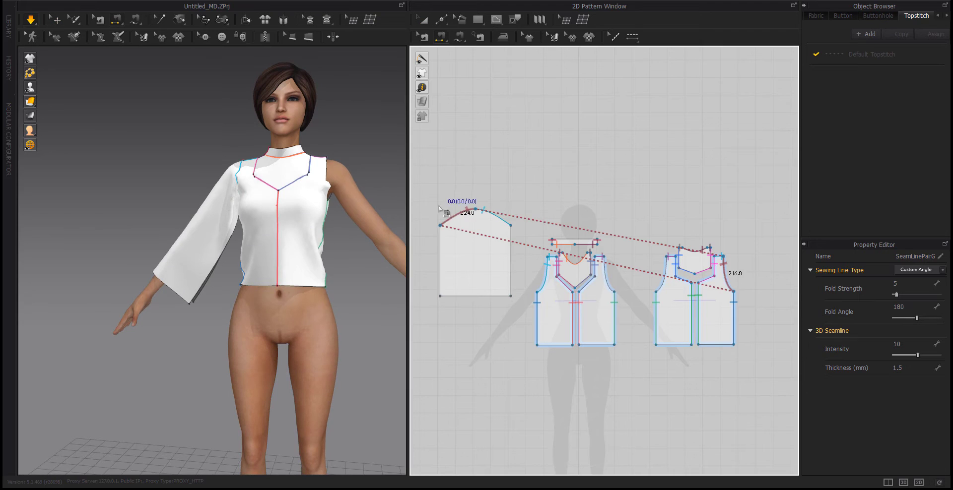
pyautogui.click(440, 241)
pyautogui.click(511, 252)
pyautogui.press('space')
pyautogui.moveTo(278, 301); pyautogui.dragTo(150, 339, button='right')
pyautogui.moveTo(223, 243); pyautogui.dragTo(163, 273, button='middle')
pyautogui.moveTo(164, 273); pyautogui.dragTo(153, 300, button='right')
pyautogui.moveTo(153, 301); pyautogui.dragTo(224, 272, button='middle')
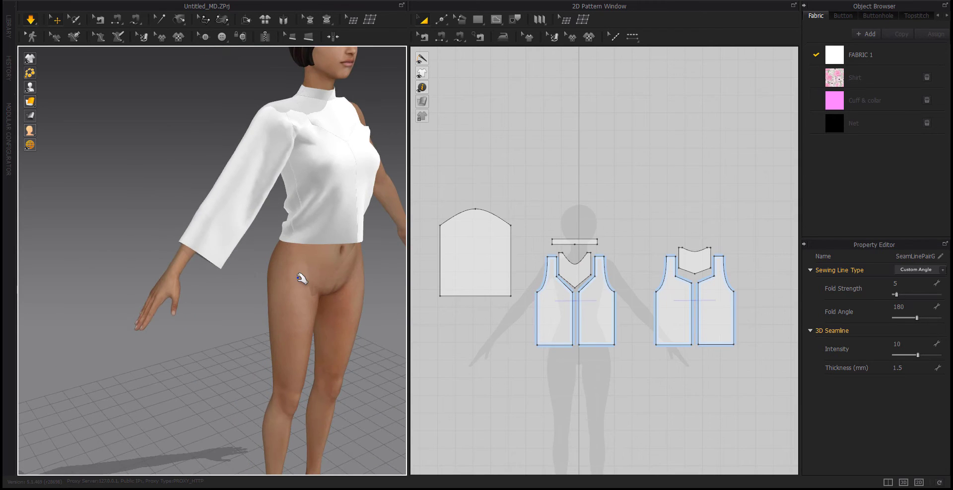
# Create a 300 mm wide and 50 mm high rectangle below the sleeve pattern for the cuff.
pyautogui.click(477, 21)
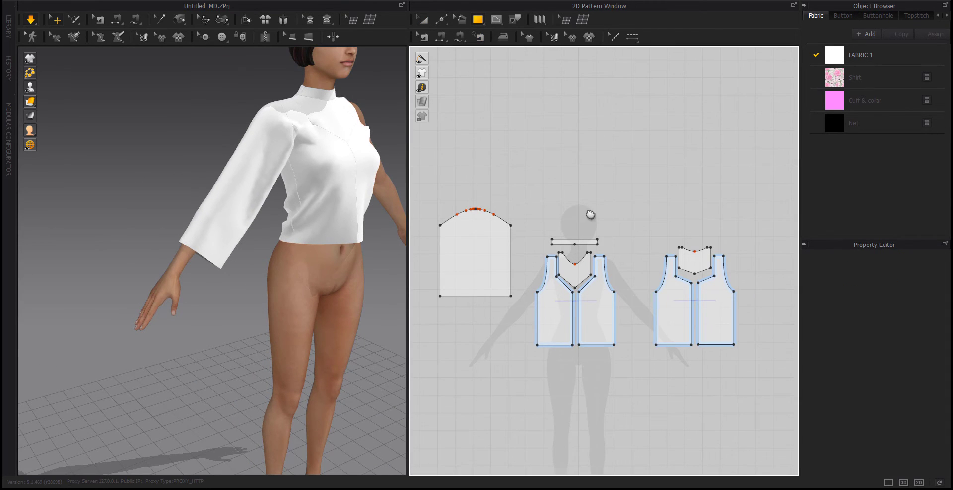
pyautogui.moveTo(590, 214); pyautogui.dragTo(640, 181, button='middle')
pyautogui.click(524, 278)
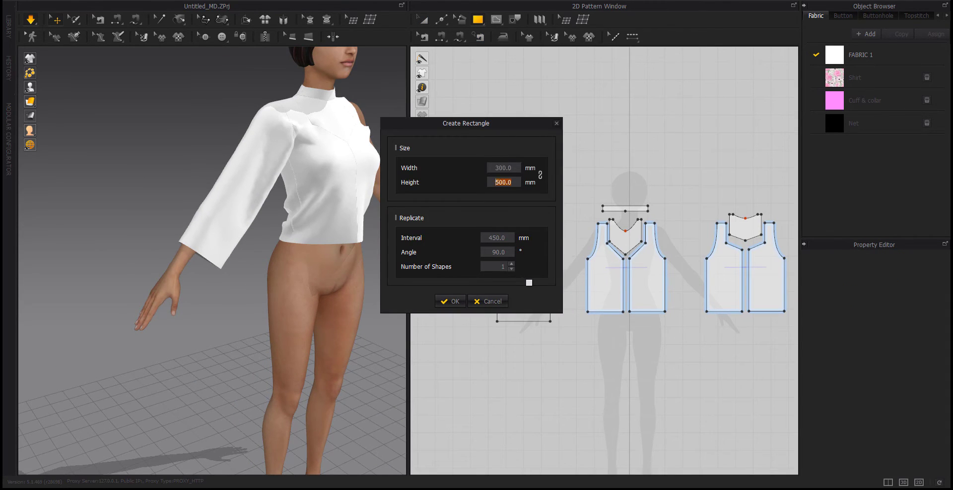
pyautogui.press('Return')
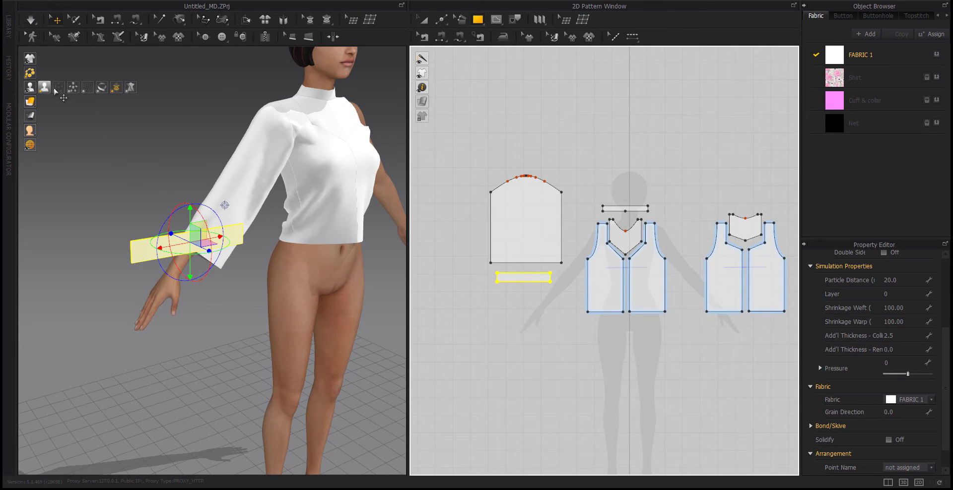
# Wrap the cuff pattern around the avatar's right wrist using the outer-wrist arrangement point.
pyautogui.click(58, 88)
pyautogui.moveTo(147, 304); pyautogui.dragTo(202, 316, button='right')
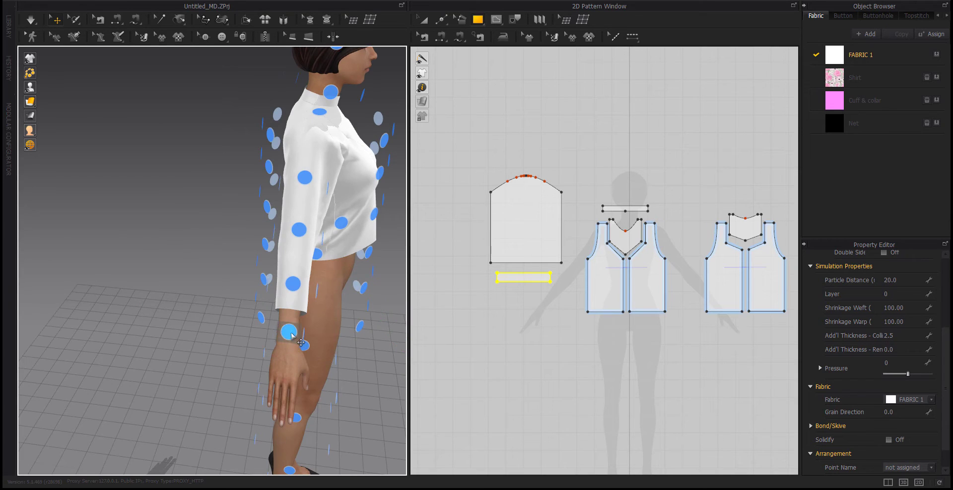
pyautogui.click(290, 333)
pyautogui.moveTo(291, 341); pyautogui.dragTo(164, 332, button='right')
pyautogui.click(176, 287)
pyautogui.scroll(5, 189, 239)
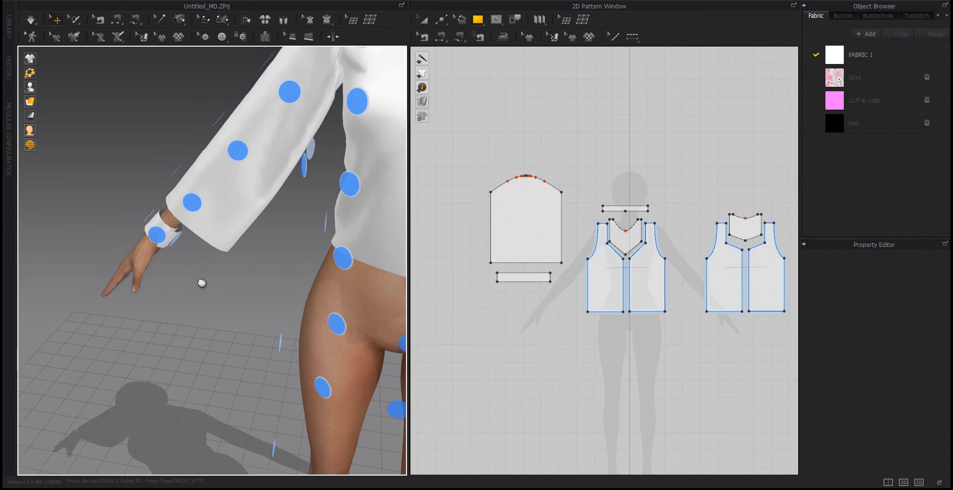
# Try sewing the cuff's two short edges together and simulating it around the wrist.
pyautogui.scroll(6, 513, 311)
pyautogui.click(440, 37)
pyautogui.click(458, 200)
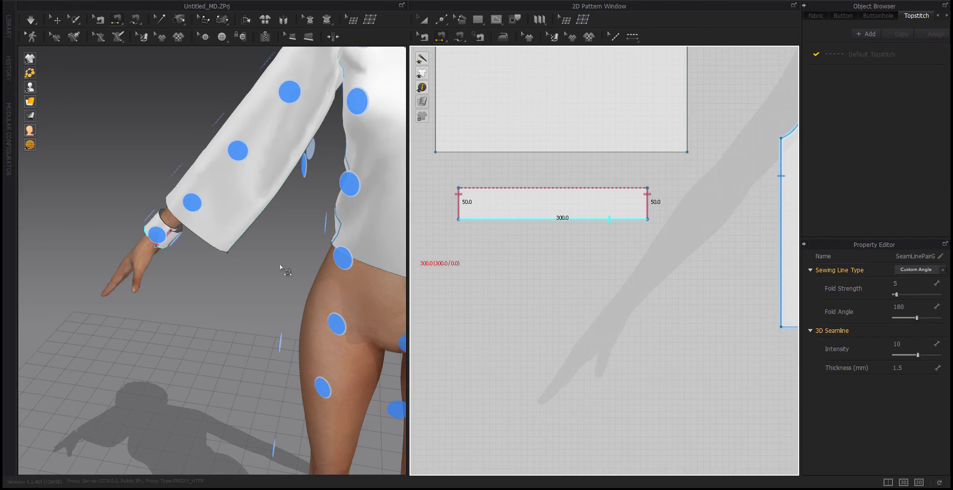
pyautogui.press('space')
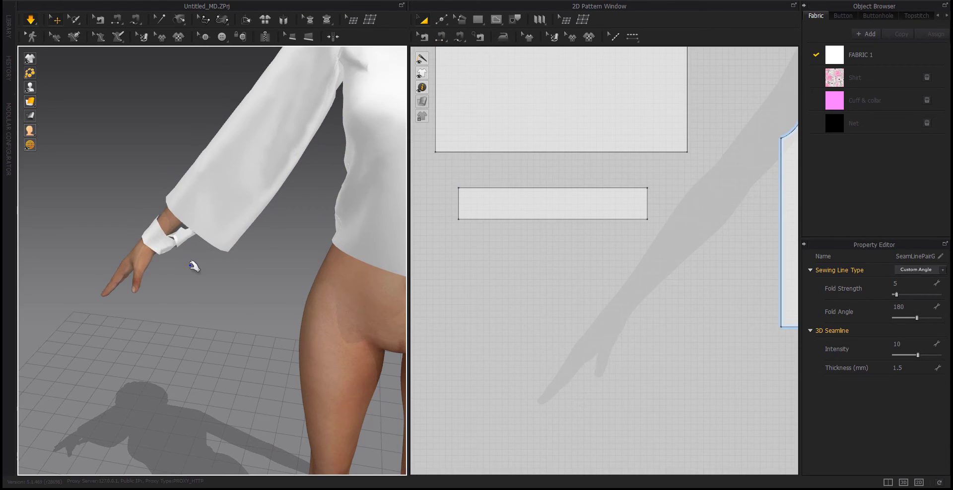
# Undo the cuff's simulation and the seam joining its short edges.
pyautogui.hotkey('ctrl', 'z')
pyautogui.hotkey('ctrl', 'z')
pyautogui.hotkey('ctrl', 'z')
pyautogui.hotkey('ctrl', 'z')
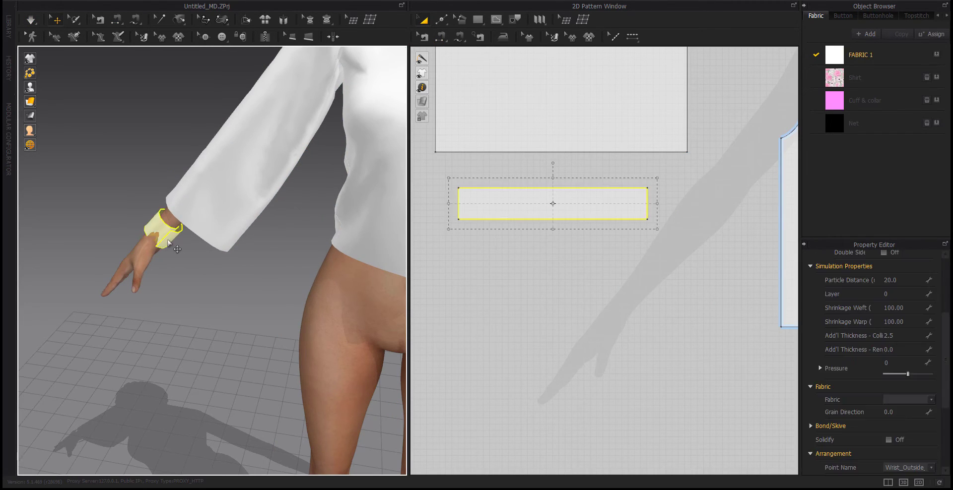
# Reset the cuff's arrangement, wrap it near the wrist with an outer-arm arrangement point, and sew its short edges together.
pyautogui.click(58, 86)
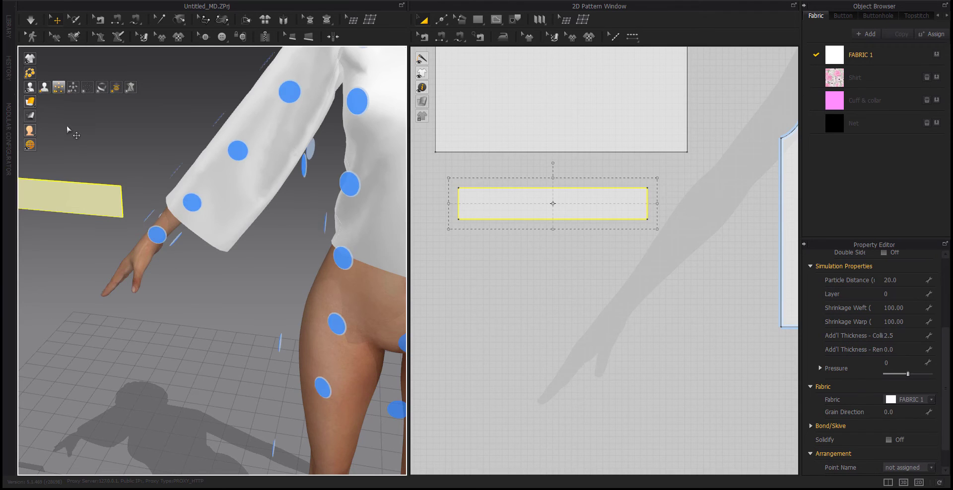
pyautogui.click(181, 174)
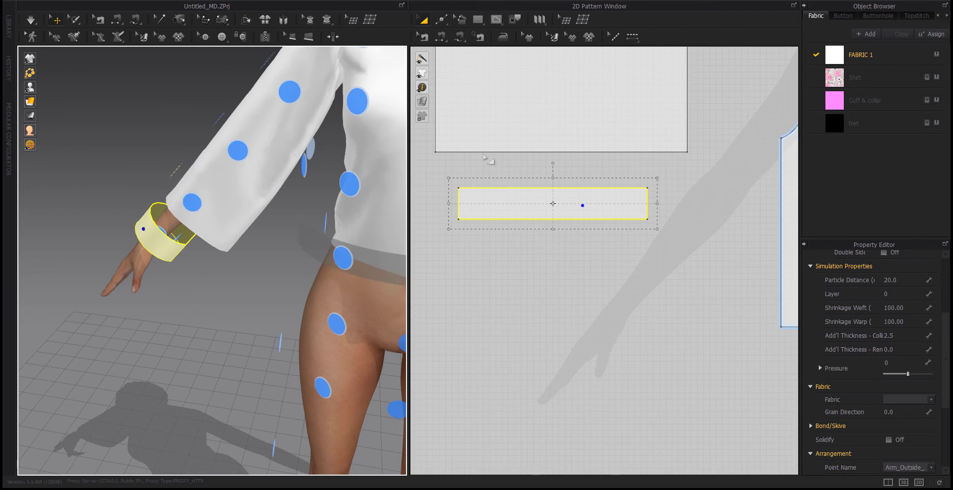
pyautogui.click(439, 36)
pyautogui.click(458, 196)
pyautogui.click(648, 198)
pyautogui.press('space')
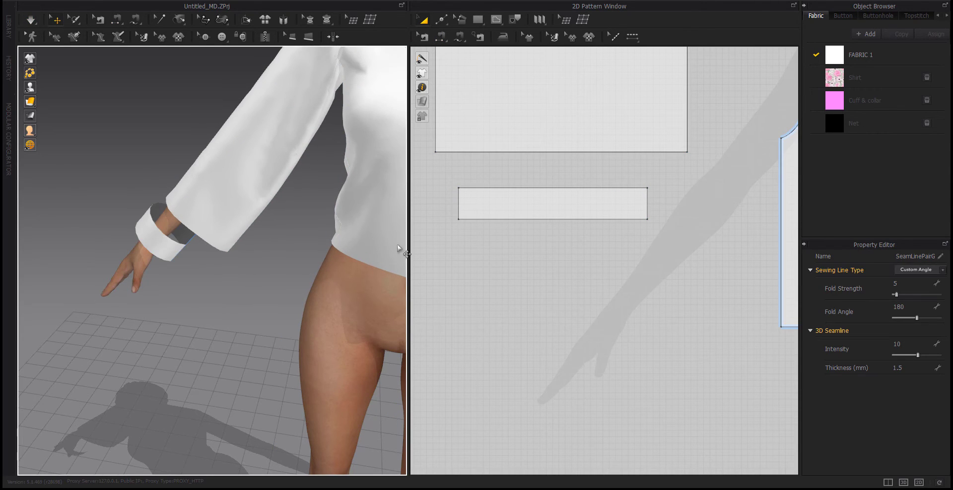
# Narrow the cuff pattern evenly from both ends to about 247 mm wide and simulate it.
pyautogui.press('a')
pyautogui.click(553, 210)
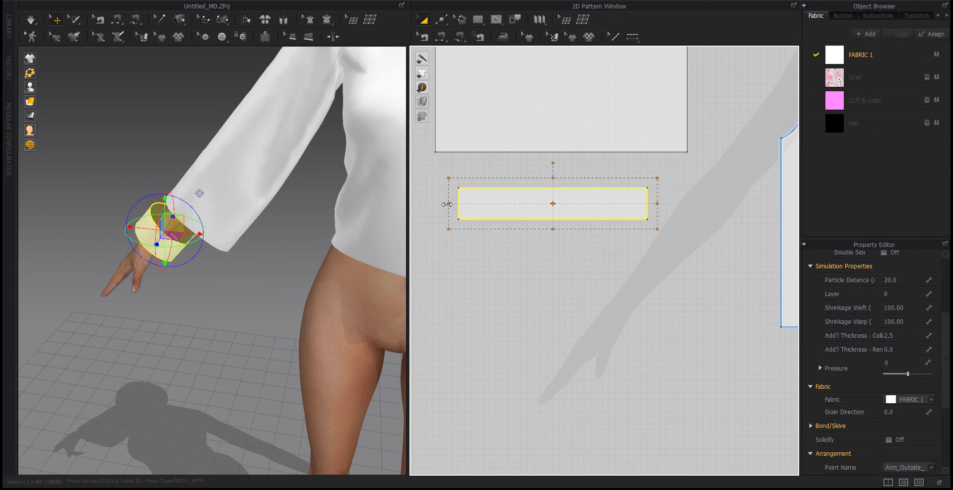
pyautogui.press('space')
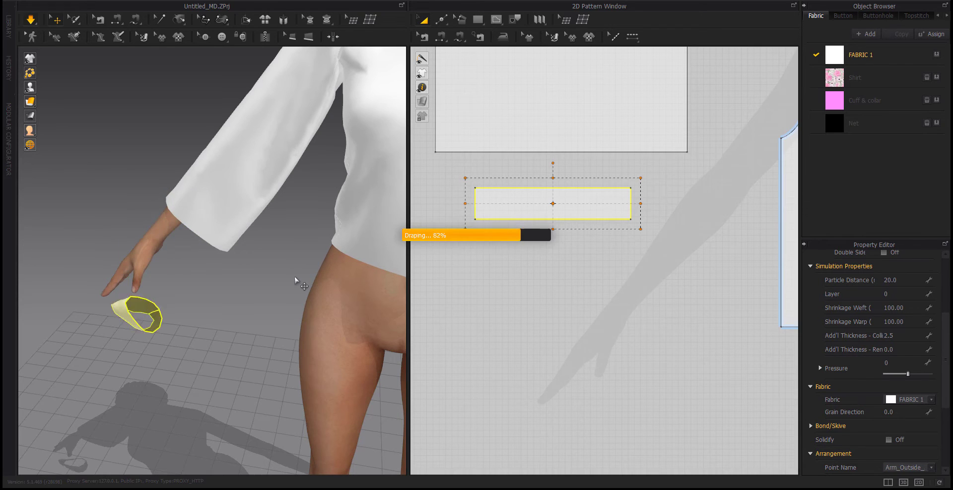
# Reposition the cuff around the avatar's right wrist and simulate it again.
pyautogui.moveTo(168, 286); pyautogui.dragTo(238, 276, button='right')
pyautogui.moveTo(178, 233); pyautogui.dragTo(145, 226)
pyautogui.moveTo(225, 270); pyautogui.dragTo(151, 283, button='right')
pyautogui.press('space')
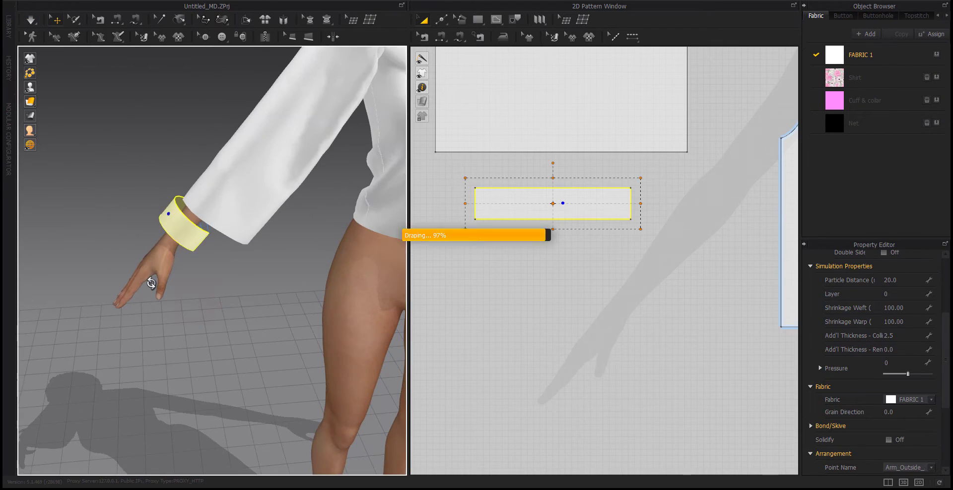
pyautogui.moveTo(523, 271); pyautogui.dragTo(521, 298, button='middle')
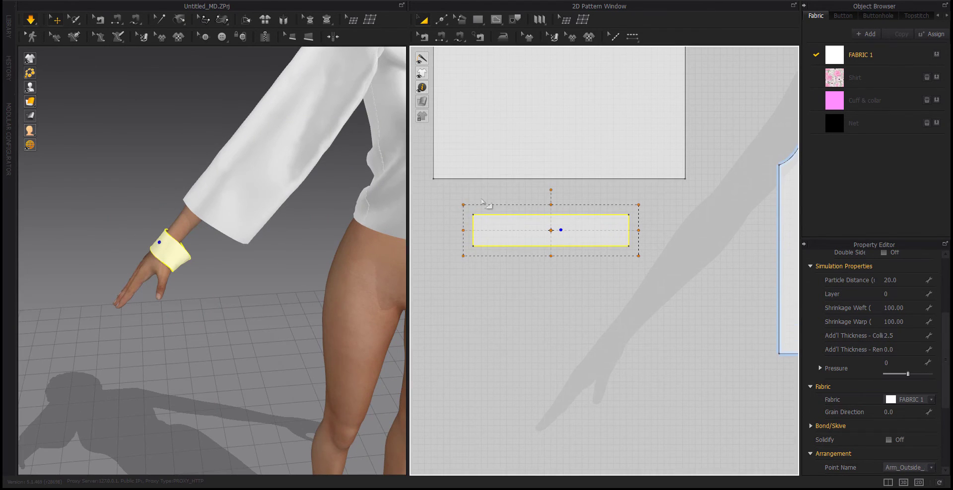
# Sew the sleeve's hem edge to the cuff's upper edge and simulate so the sleeve gathers into the cuff.
pyautogui.press('n')
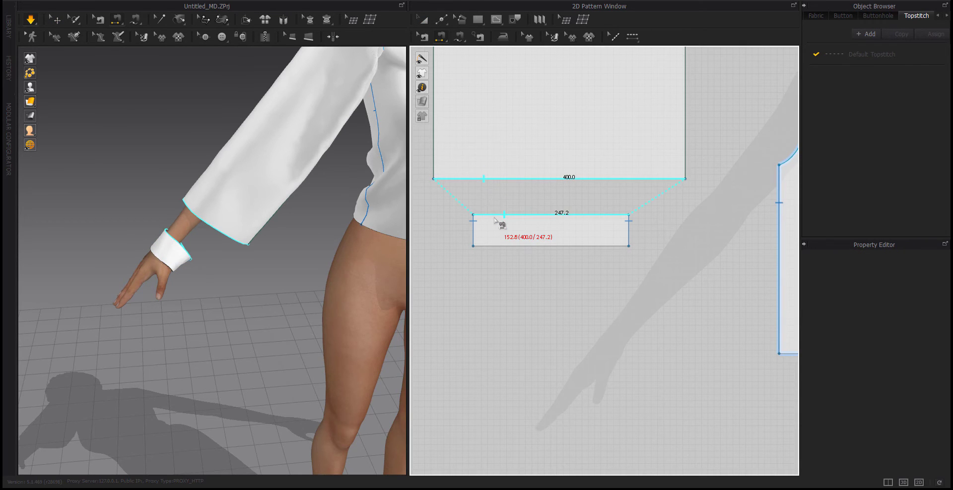
pyautogui.click(494, 215)
pyautogui.press('space')
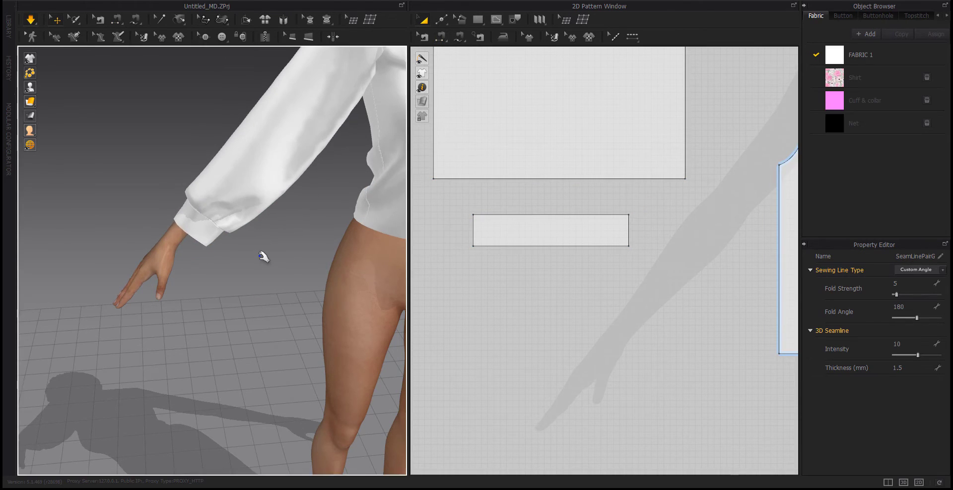
pyautogui.scroll(2, 260, 263)
pyautogui.scroll(-2, 208, 286)
pyautogui.moveTo(208, 291); pyautogui.dragTo(195, 315, button='middle')
# Move the cuff pattern down and lengthen the sleeve by lowering its hem edge 69.4 mm.
pyautogui.moveTo(548, 242); pyautogui.dragTo(549, 307)
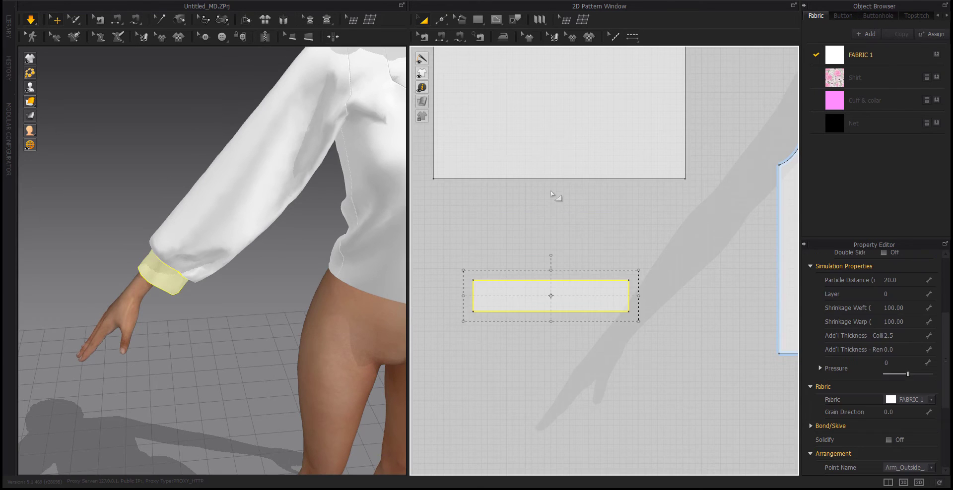
pyautogui.press('z')
pyautogui.moveTo(551, 179); pyautogui.dragTo(549, 224)
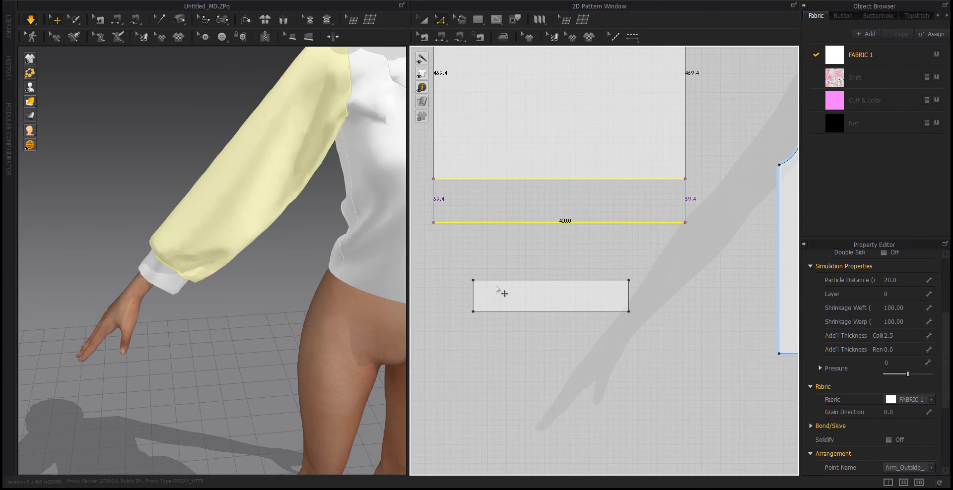
# Narrow the cuff pattern evenly from both ends and simulate the tighter wrist fit.
pyautogui.moveTo(217, 278); pyautogui.dragTo(270, 293, button='right')
pyautogui.click(511, 301)
pyautogui.click(526, 297)
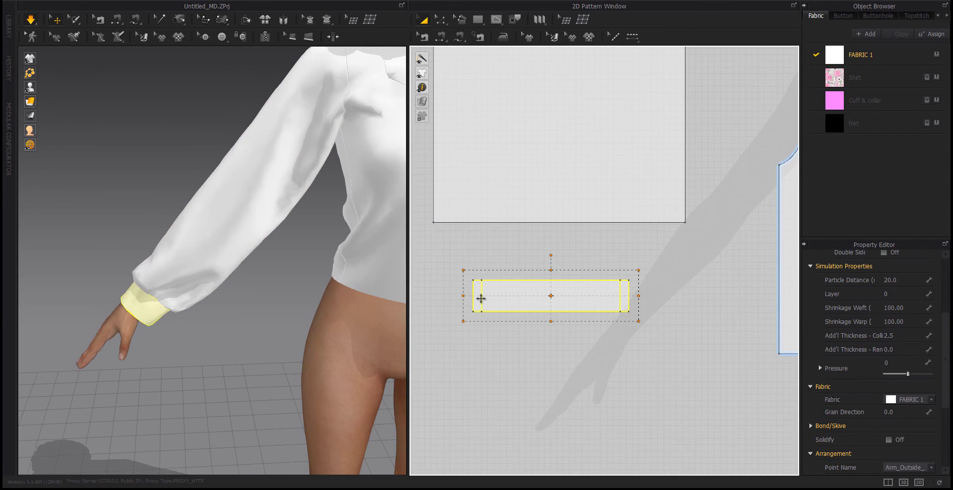
pyautogui.press('space')
pyautogui.press('space')
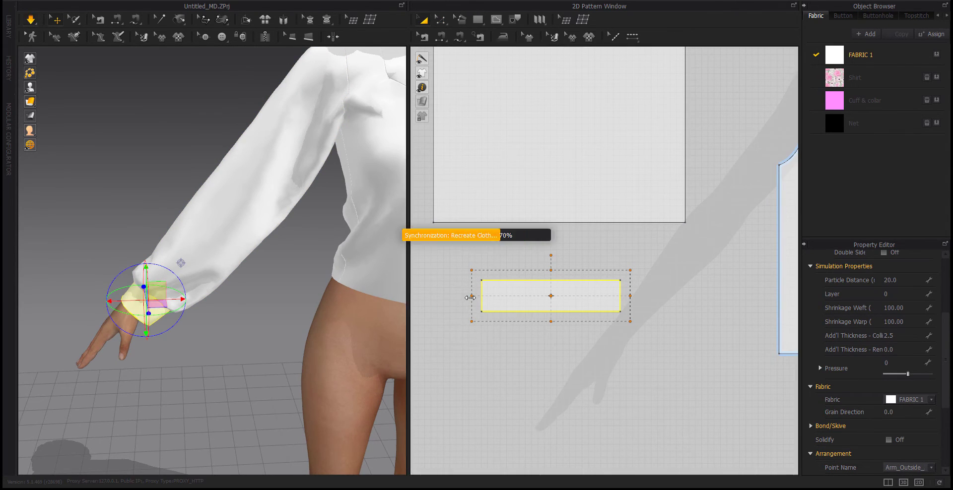
pyautogui.moveTo(213, 342); pyautogui.dragTo(268, 302, button='right')
# Reduce the cuff's width further in small stages to fit snugly around the wrist, simulating the sleeve with it.
pyautogui.click(474, 295)
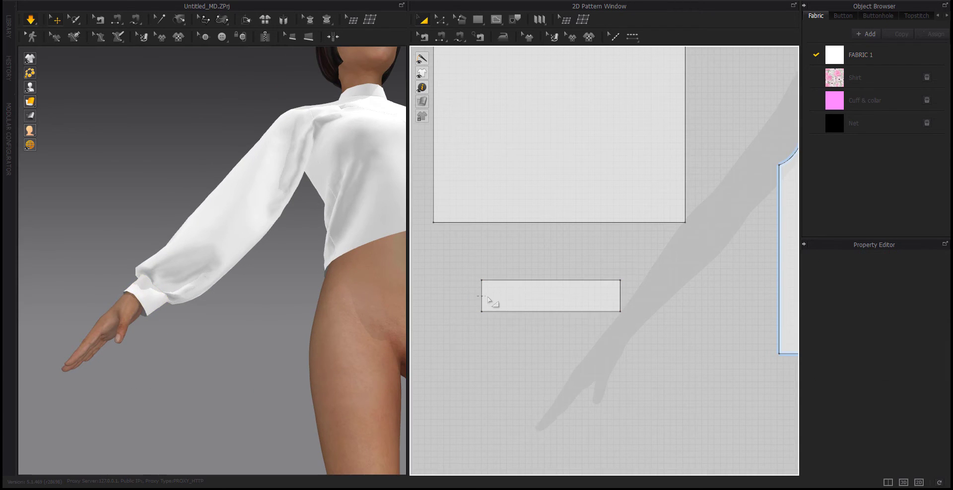
pyautogui.click(492, 303)
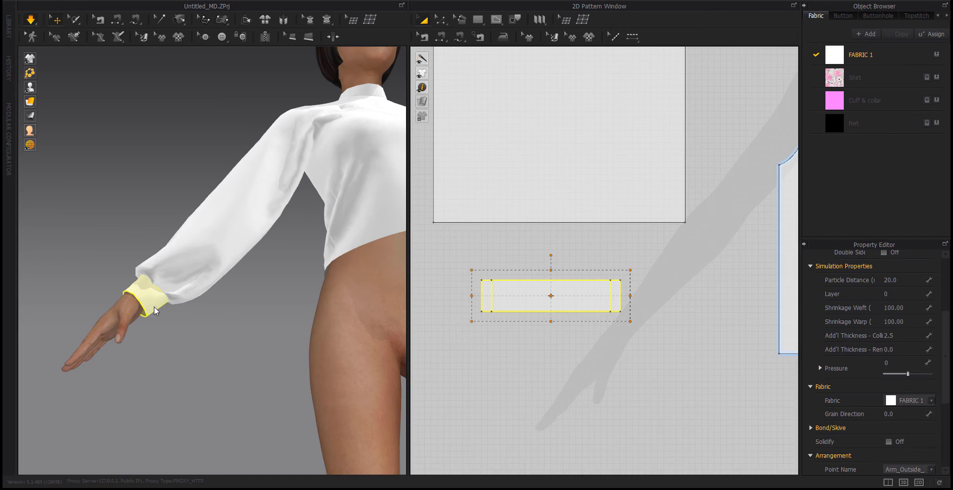
pyautogui.click(167, 272)
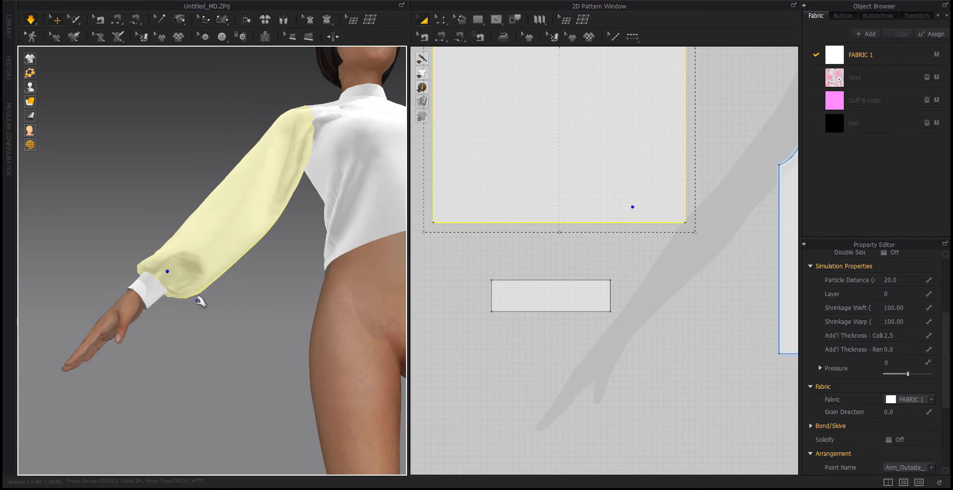
pyautogui.click(495, 298)
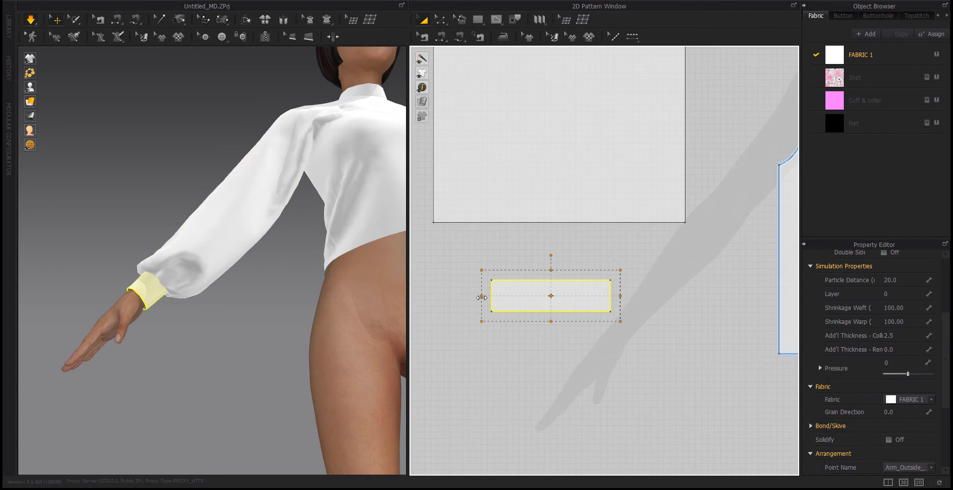
pyautogui.press('space')
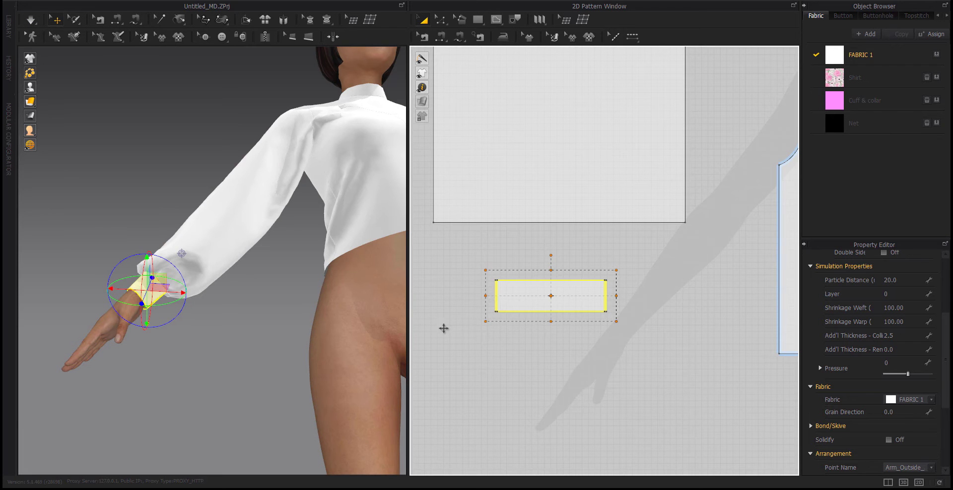
pyautogui.press('space')
pyautogui.moveTo(138, 344); pyautogui.dragTo(197, 237, button='right')
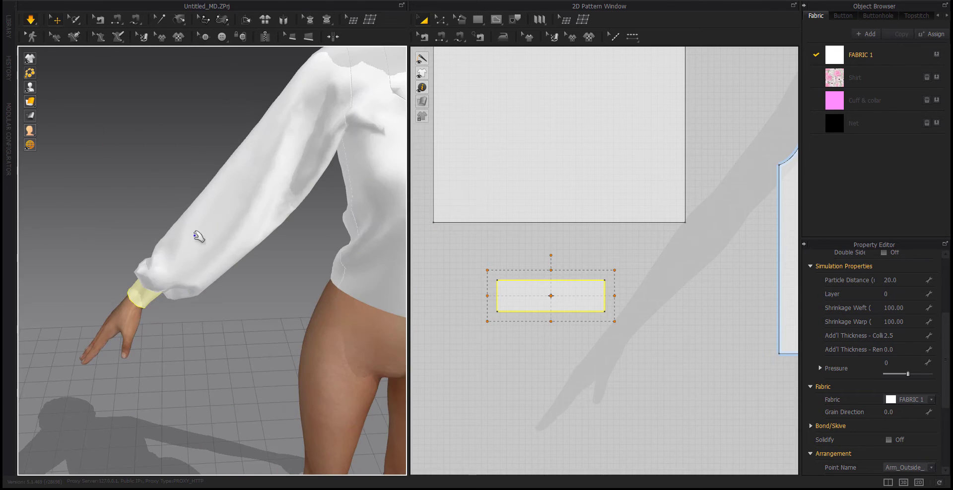
# Pull the simulated sleeve cloth up along the arm to resettle its folds above the cuff.
pyautogui.moveTo(195, 237); pyautogui.dragTo(281, 174)
pyautogui.scroll(-2, 202, 330)
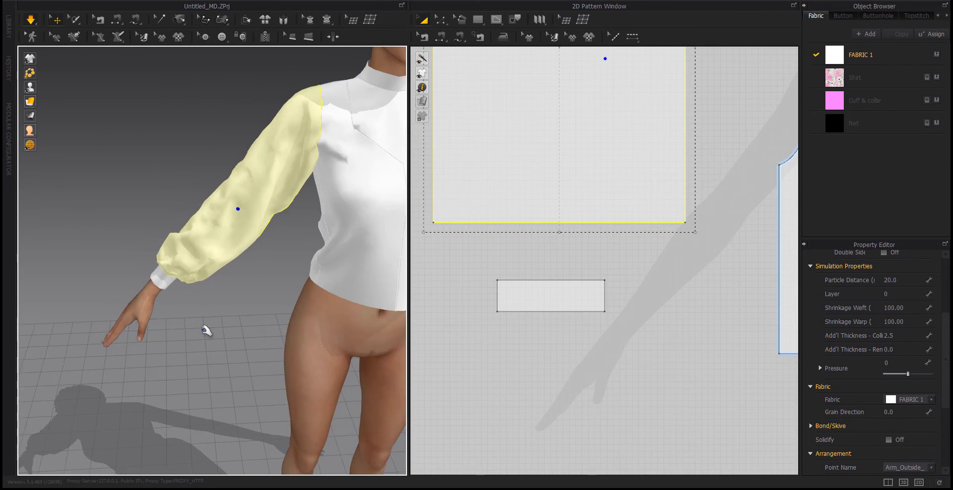
pyautogui.moveTo(203, 329); pyautogui.dragTo(138, 344, button='middle')
# Fine-tune the sleeve's length by shifting its hem edge slightly down while the simulation runs.
pyautogui.click(442, 283)
pyautogui.press('z')
pyautogui.moveTo(554, 223)
pyautogui.mouseDown()
pyautogui.moveTo(552, 215)
pyautogui.moveTo(555, 224)
pyautogui.mouseUp()
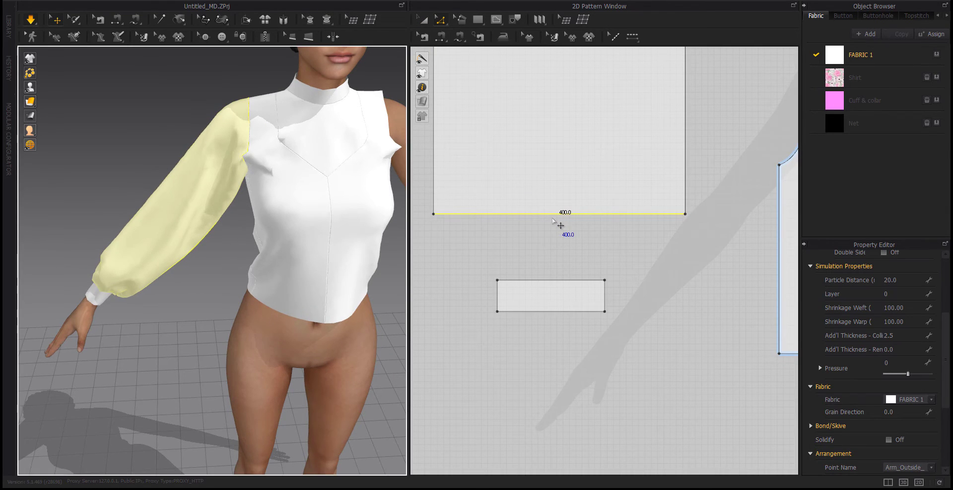
pyautogui.moveTo(223, 336); pyautogui.dragTo(169, 269, button='right')
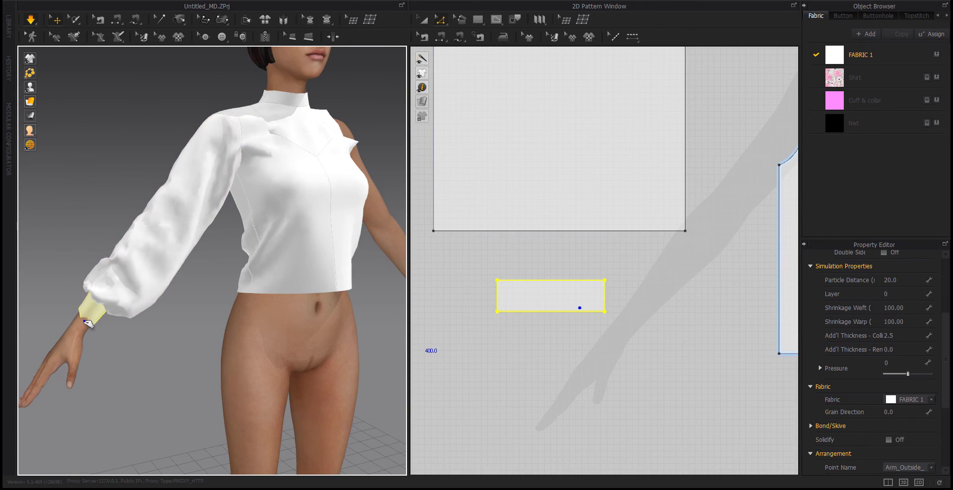
# Taper the sleeve pattern toward the wrist by moving each lower corner inward 40 mm.
pyautogui.moveTo(93, 321); pyautogui.dragTo(86, 342, button='right')
pyautogui.moveTo(478, 268); pyautogui.dragTo(497, 268, button='right')
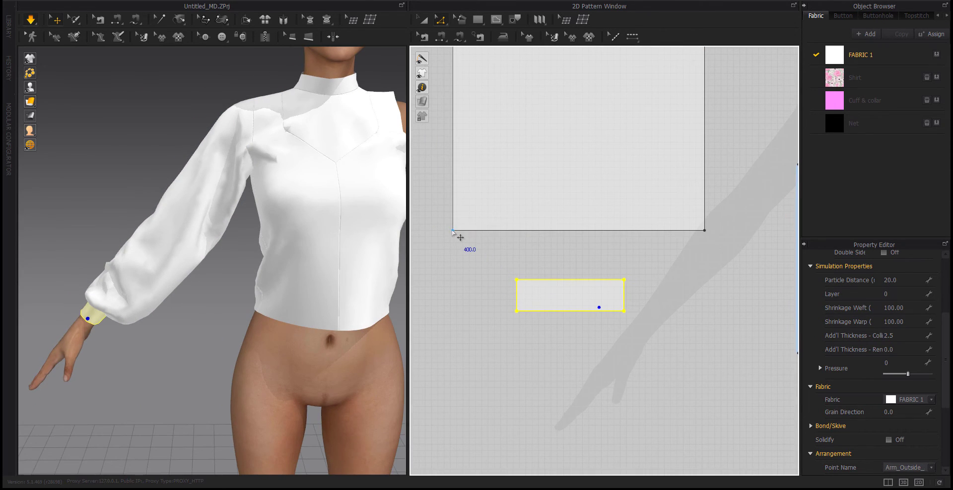
pyautogui.moveTo(455, 231); pyautogui.dragTo(473, 230)
pyautogui.rightClick(473, 230)
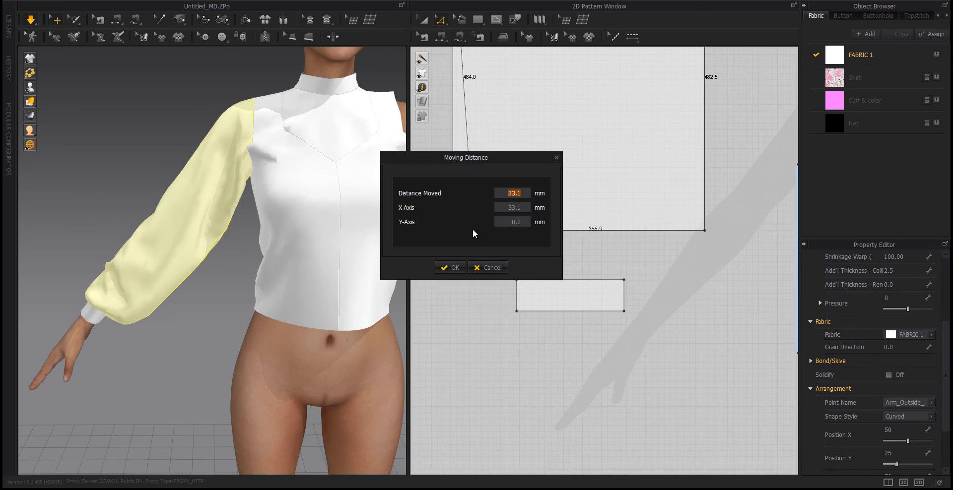
pyautogui.write('40')
pyautogui.press('Return')
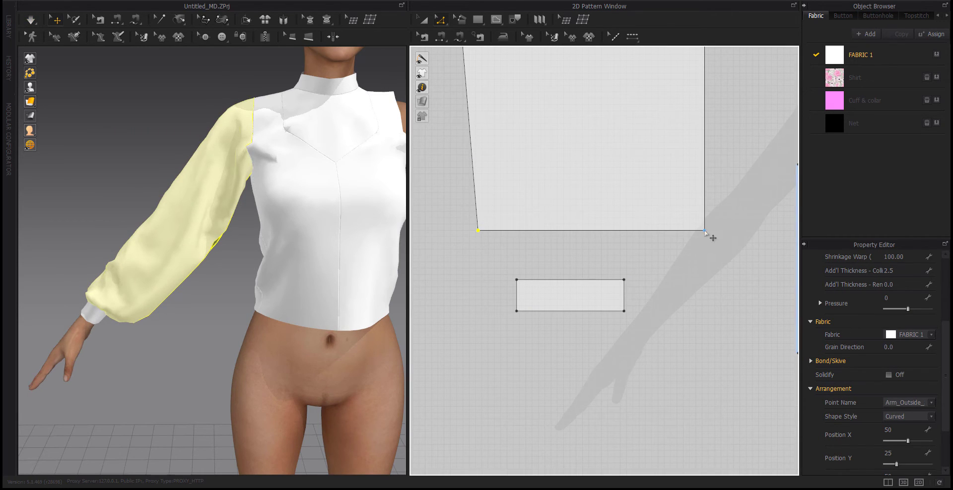
pyautogui.moveTo(689, 238); pyautogui.dragTo(689, 238)
pyautogui.rightClick(689, 238)
pyautogui.write('40')
pyautogui.press('Return')
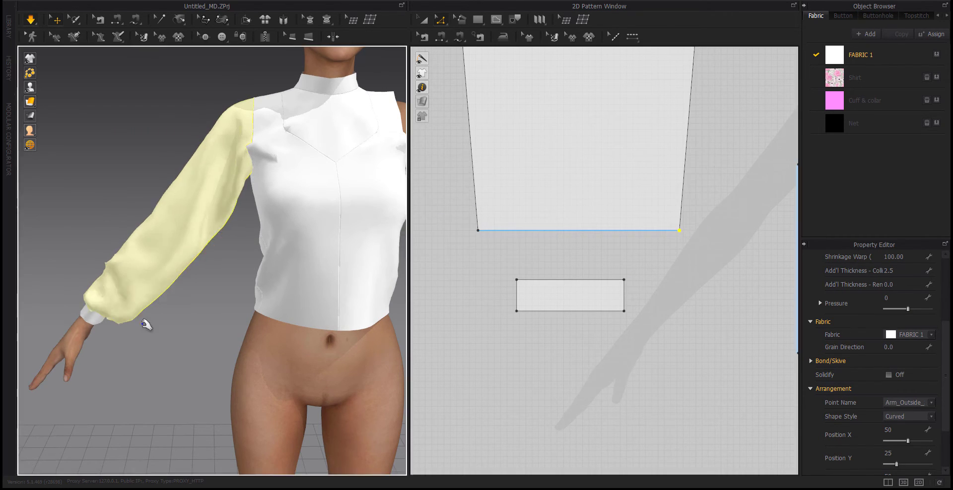
# Simulate the tapered sleeve and pull its cloth toward the body to settle the folds.
pyautogui.moveTo(144, 323); pyautogui.dragTo(116, 361, button='right')
pyautogui.scroll(-3, 552, 213)
pyautogui.moveTo(552, 224); pyautogui.dragTo(554, 323, button='middle')
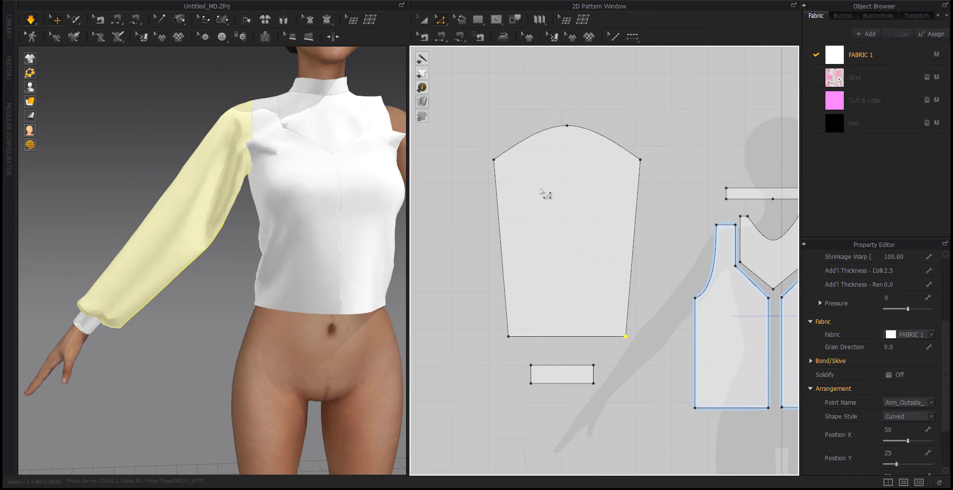
pyautogui.moveTo(541, 129); pyautogui.dragTo(541, 168, button='middle')
pyautogui.scroll(-2, 198, 338)
pyautogui.moveTo(134, 293); pyautogui.dragTo(186, 287)
pyautogui.moveTo(190, 288); pyautogui.dragTo(244, 381, button='right')
pyautogui.click(166, 335)
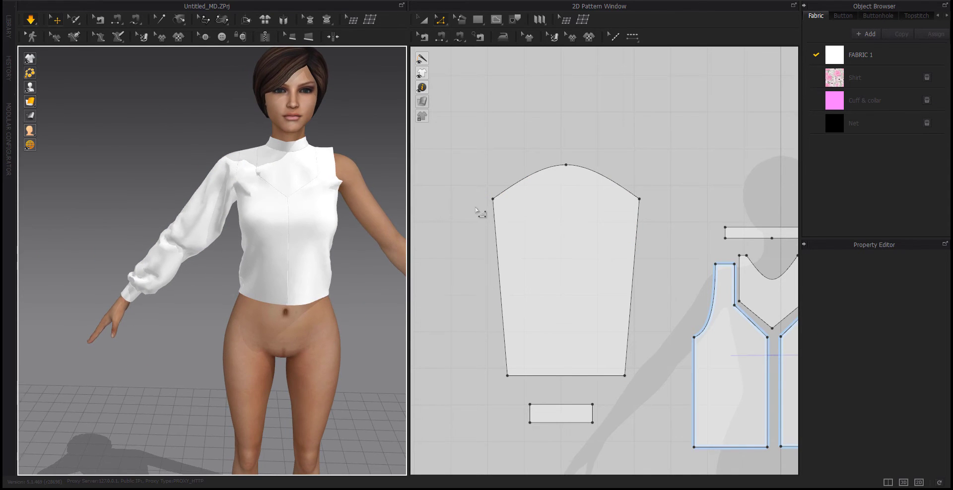
# Curve the lower ends of the sleeve cap inward on both sides and simulate the reshaped sleeve.
pyautogui.press('v')
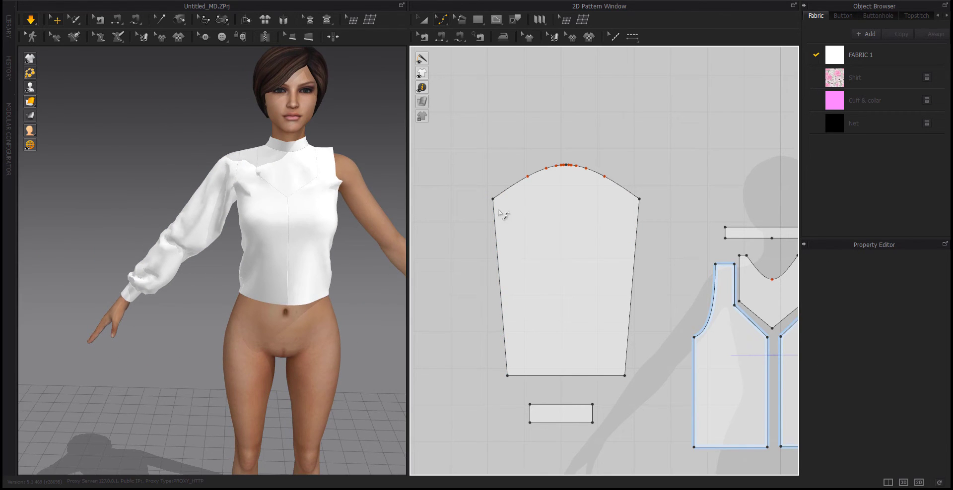
pyautogui.click(514, 190)
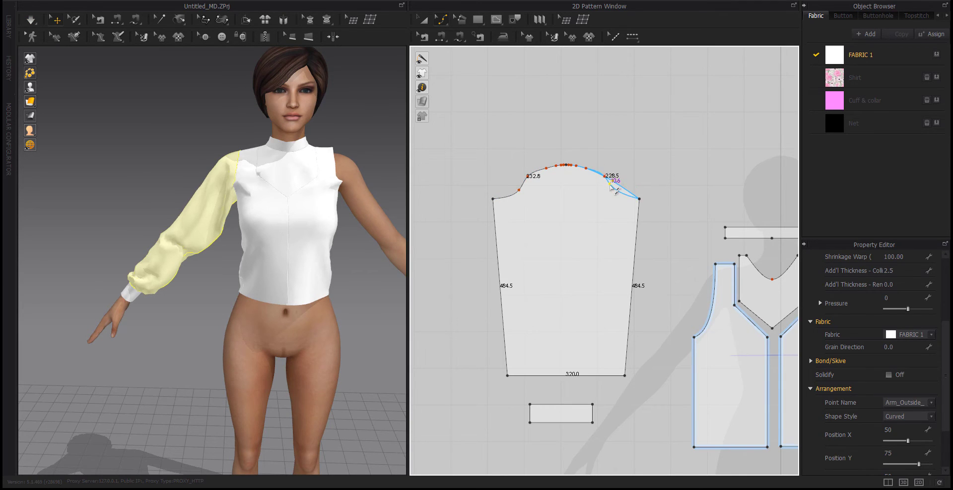
pyautogui.moveTo(602, 209); pyautogui.dragTo(600, 215)
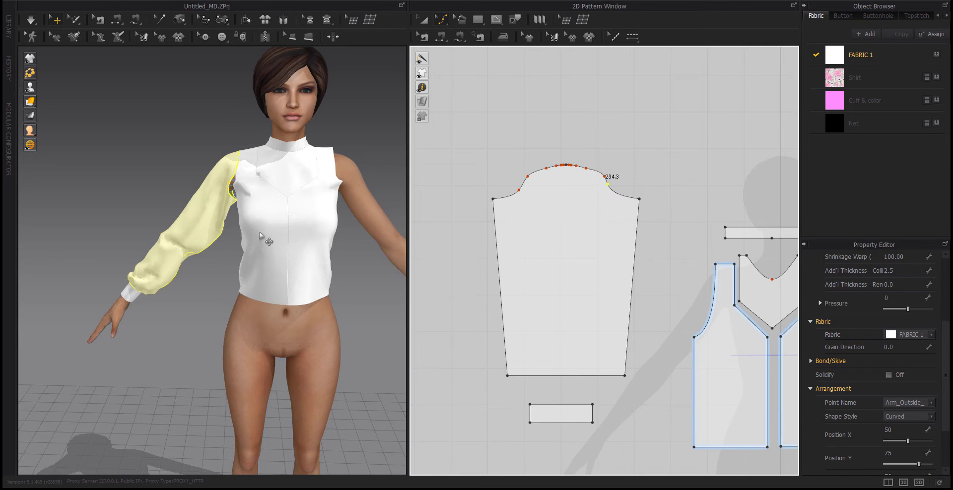
pyautogui.press('space')
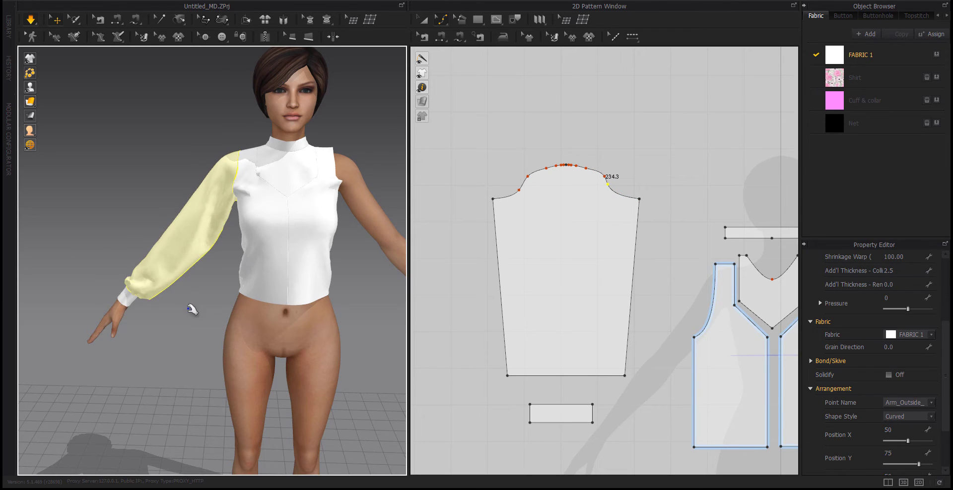
pyautogui.moveTo(191, 310)
pyautogui.mouseDown(button='right')
pyautogui.moveTo(270, 312)
pyautogui.moveTo(179, 329)
pyautogui.moveTo(186, 324)
pyautogui.mouseUp(button='right')
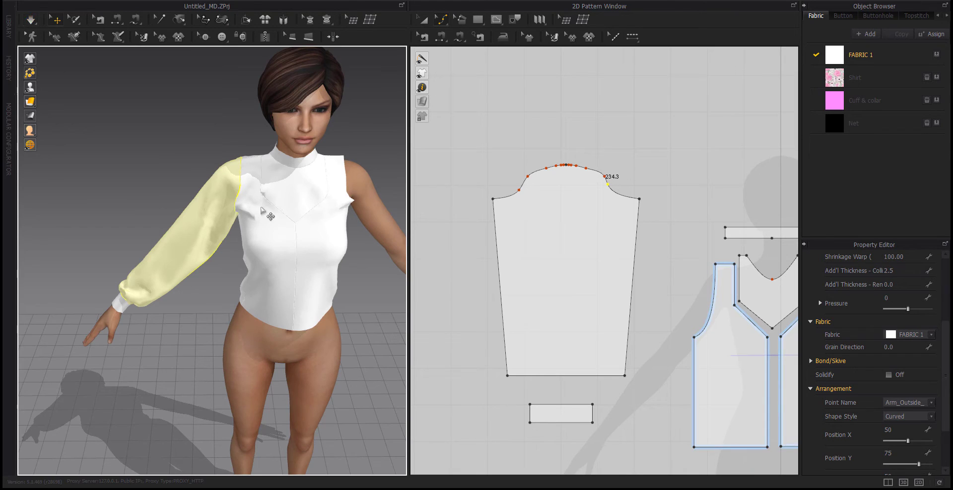
# Pull the sleeve cloth near the shoulder and along the arm to settle the reshaped cap.
pyautogui.moveTo(247, 191); pyautogui.dragTo(227, 178)
pyautogui.moveTo(212, 208); pyautogui.dragTo(213, 204)
pyautogui.moveTo(177, 265)
pyautogui.mouseDown()
pyautogui.moveTo(193, 257)
pyautogui.moveTo(156, 263)
pyautogui.moveTo(174, 272)
pyautogui.mouseUp()
pyautogui.scroll(-2, 193, 295)
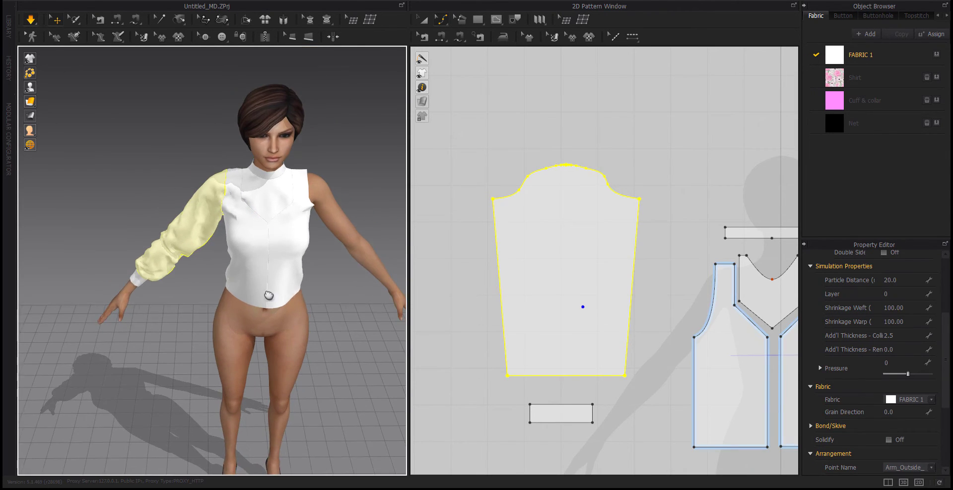
pyautogui.moveTo(269, 296); pyautogui.dragTo(204, 319, button='middle')
pyautogui.click(203, 318)
# Clone the sleeve and cuff together as linked symmetric patterns and place them beside the back panels.
pyautogui.scroll(-3, 496, 327)
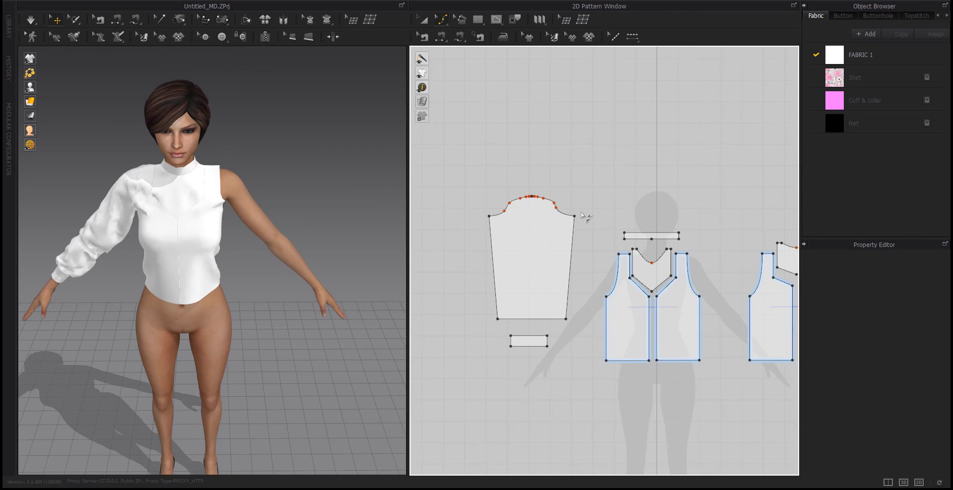
pyautogui.moveTo(475, 371); pyautogui.dragTo(475, 372)
pyautogui.rightClick(520, 270)
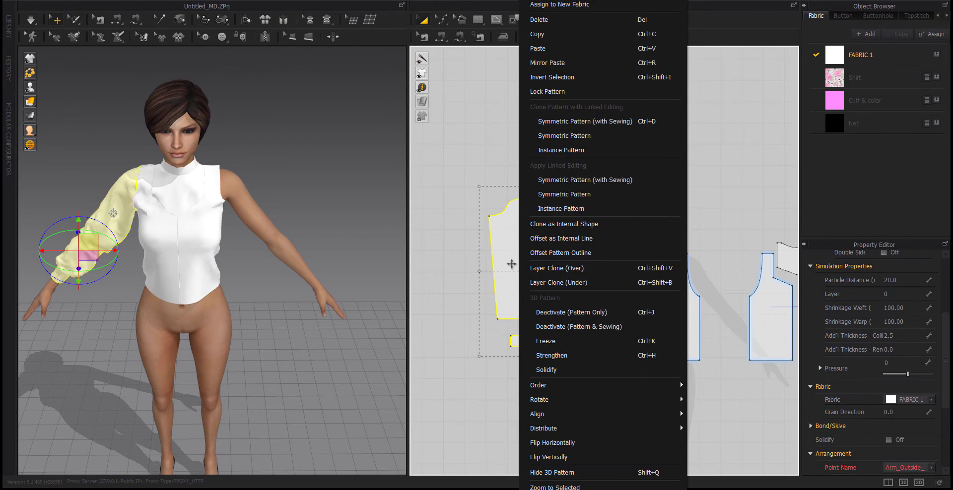
pyautogui.click(571, 149)
pyautogui.moveTo(643, 301); pyautogui.dragTo(499, 285, button='middle')
pyautogui.click(773, 255)
pyautogui.scroll(-3, 674, 330)
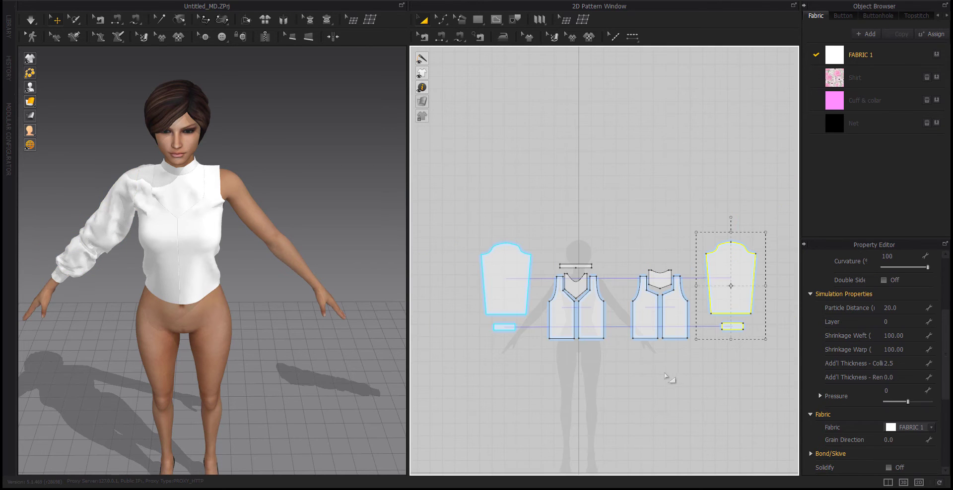
# Move the cloned sleeve and cuff onto the avatar's bare arm in 3D, aligning them around it.
pyautogui.click(642, 380)
pyautogui.scroll(-1, 237, 299)
pyautogui.moveTo(395, 310); pyautogui.dragTo(303, 318, button='middle')
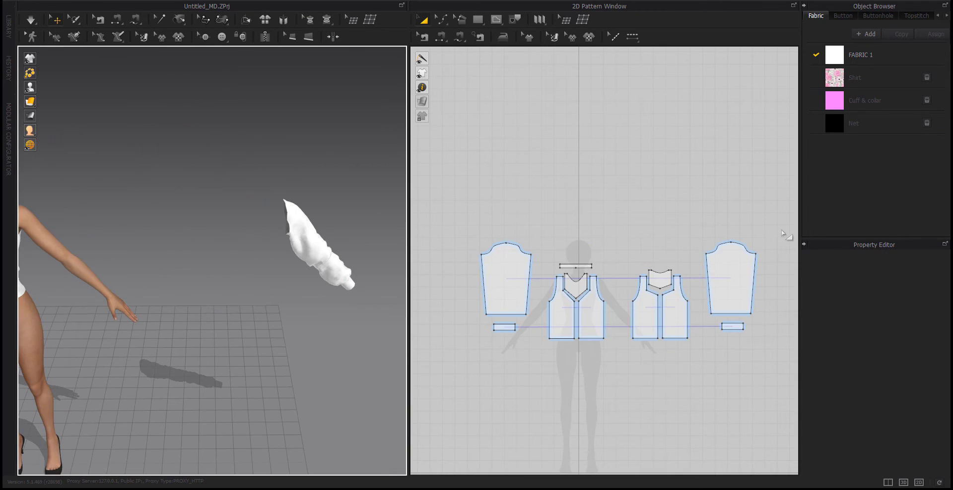
pyautogui.moveTo(787, 234); pyautogui.dragTo(709, 341)
pyautogui.moveTo(341, 266); pyautogui.dragTo(98, 266)
pyautogui.moveTo(107, 263); pyautogui.dragTo(238, 280, button='middle')
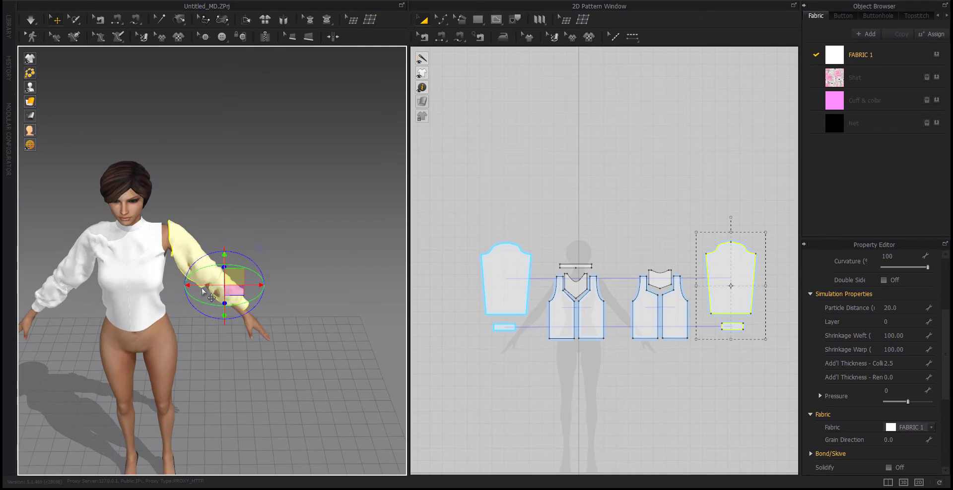
pyautogui.scroll(4, 228, 278)
pyautogui.moveTo(237, 351); pyautogui.dragTo(311, 359, button='right')
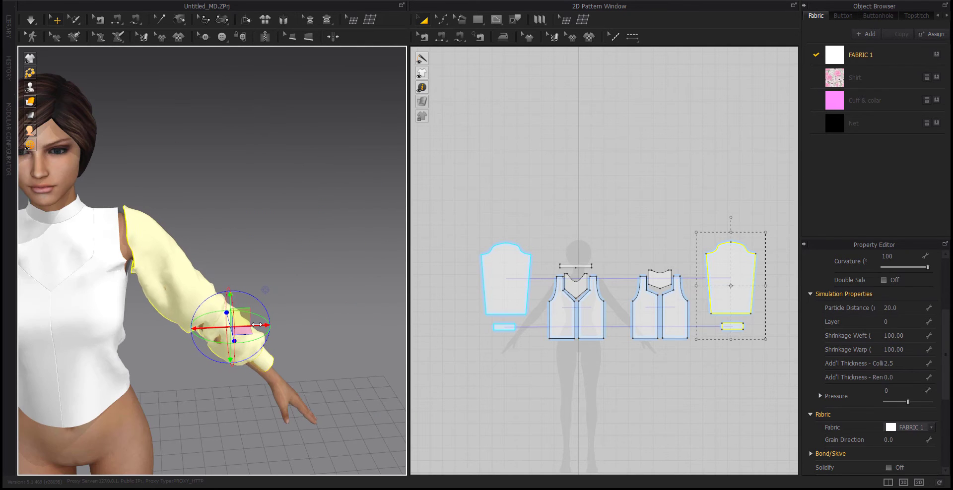
pyautogui.moveTo(313, 297); pyautogui.dragTo(241, 278, button='right')
pyautogui.moveTo(242, 278); pyautogui.dragTo(236, 284)
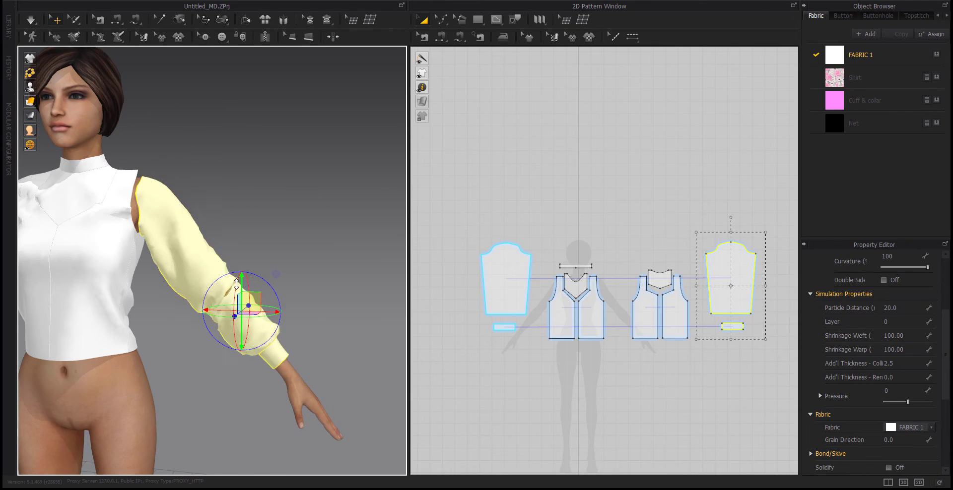
pyautogui.moveTo(290, 286); pyautogui.dragTo(267, 322, button='right')
pyautogui.click(558, 172)
# Sew the two halves of the cloned sleeve's cap to the adjoining front and back armholes.
pyautogui.click(439, 37)
pyautogui.click(715, 251)
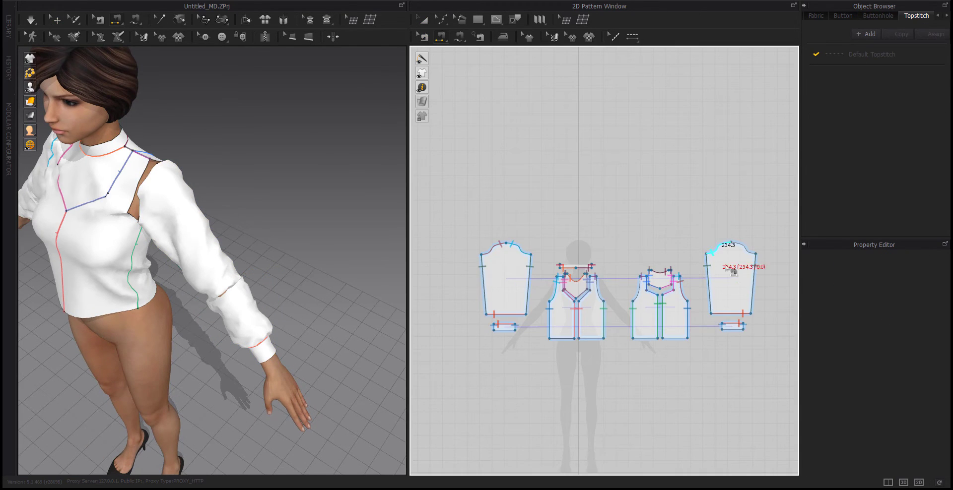
pyautogui.scroll(5, 724, 264)
pyautogui.moveTo(722, 268); pyautogui.dragTo(710, 246, button='right')
pyautogui.scroll(-3, 711, 246)
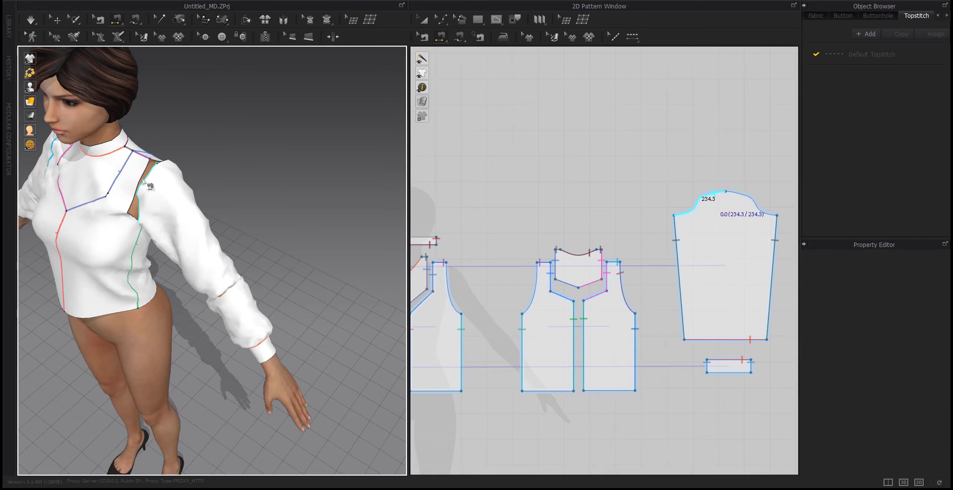
pyautogui.click(447, 281)
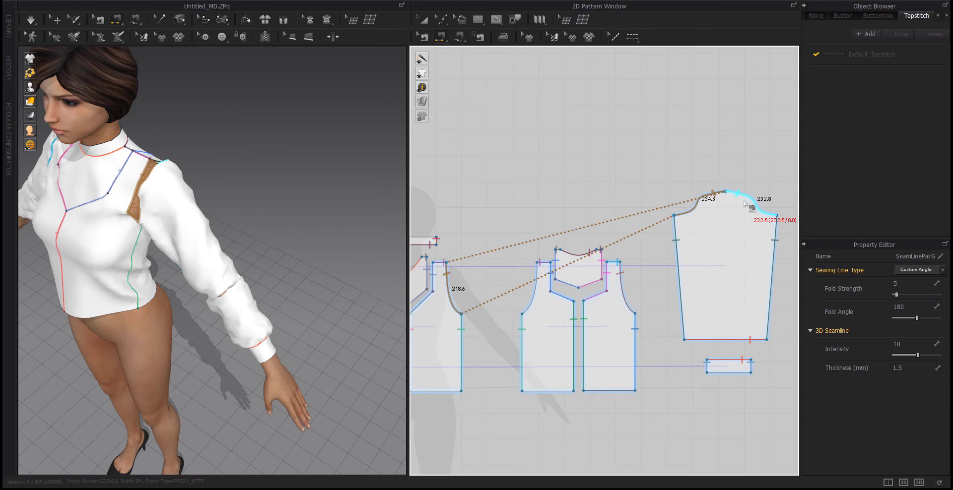
pyautogui.click(745, 201)
pyautogui.moveTo(267, 284); pyautogui.dragTo(138, 268, button='right')
# Simulate the garment with the second sleeve attached and pull its cloth to settle it on the arm.
pyautogui.press('space')
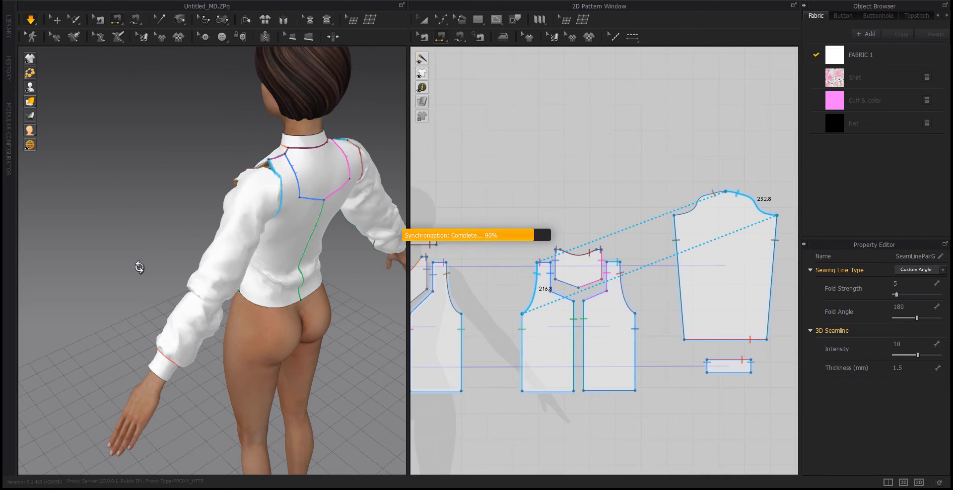
pyautogui.moveTo(267, 321); pyautogui.dragTo(232, 297, button='right')
pyautogui.click(233, 296)
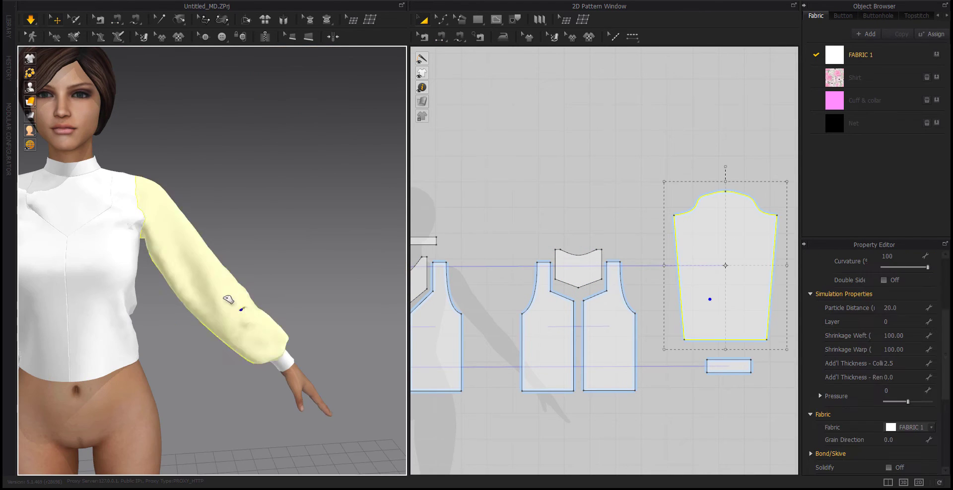
pyautogui.scroll(-2, 161, 378)
pyautogui.scroll(-2, 161, 378)
pyautogui.moveTo(161, 377); pyautogui.dragTo(264, 362, button='middle')
pyautogui.click(325, 384)
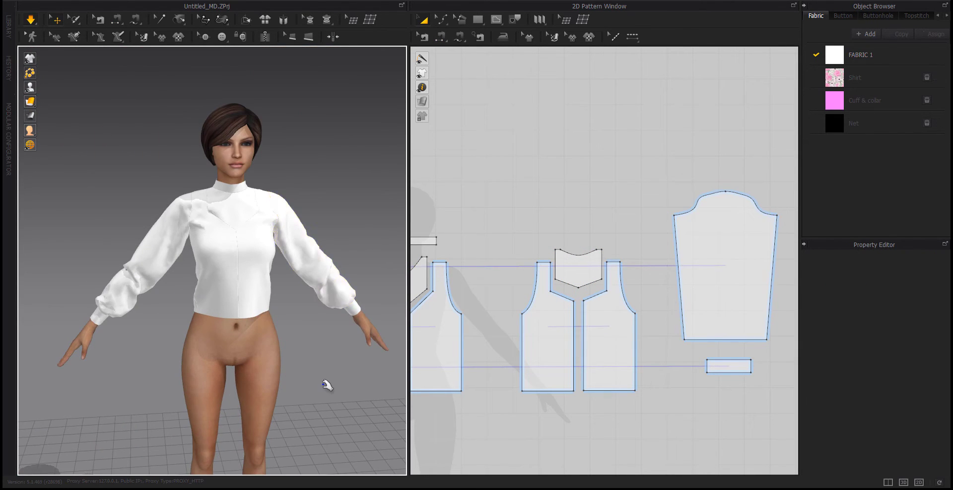
pyautogui.moveTo(327, 385); pyautogui.dragTo(270, 386, button='right')
# Lengthen the front and back body panels by moving their hem edges down together, and simulate the garment.
pyautogui.scroll(-3, 569, 368)
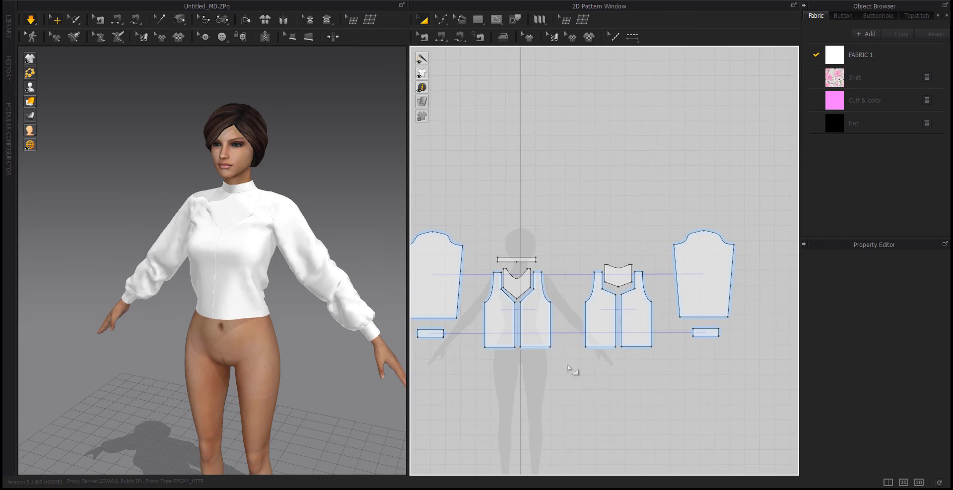
pyautogui.click(504, 349)
pyautogui.moveTo(601, 350); pyautogui.dragTo(600, 357)
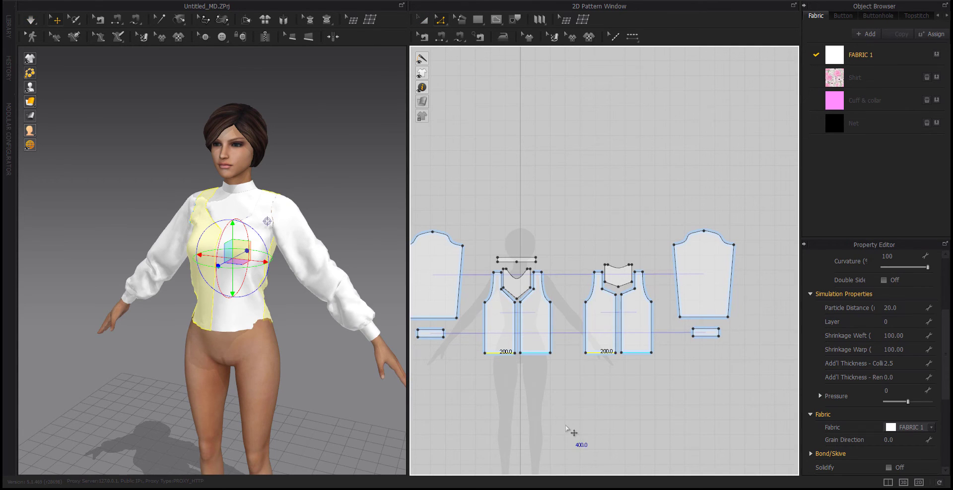
pyautogui.moveTo(400, 398); pyautogui.dragTo(404, 378, button='right')
pyautogui.click(404, 378)
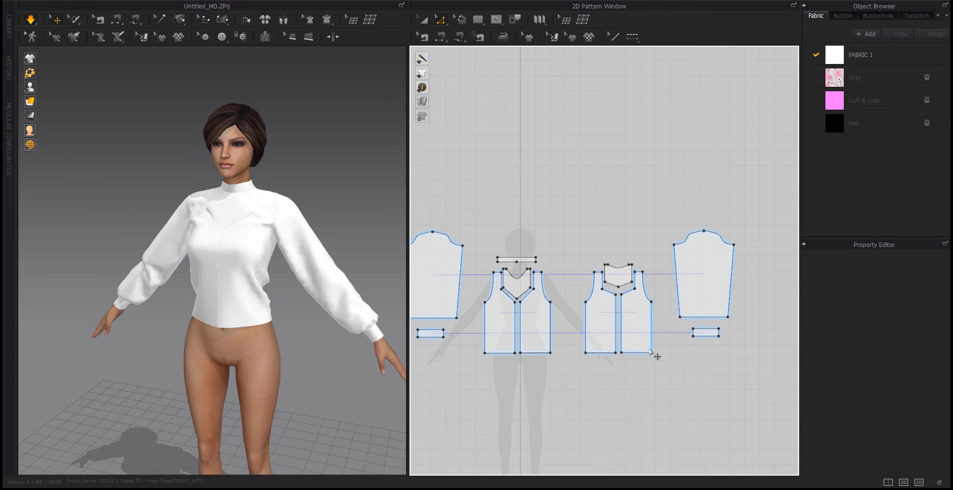
# Assign the Shirt fabric to the front and back body panels and both sleeves.
pyautogui.click(636, 320)
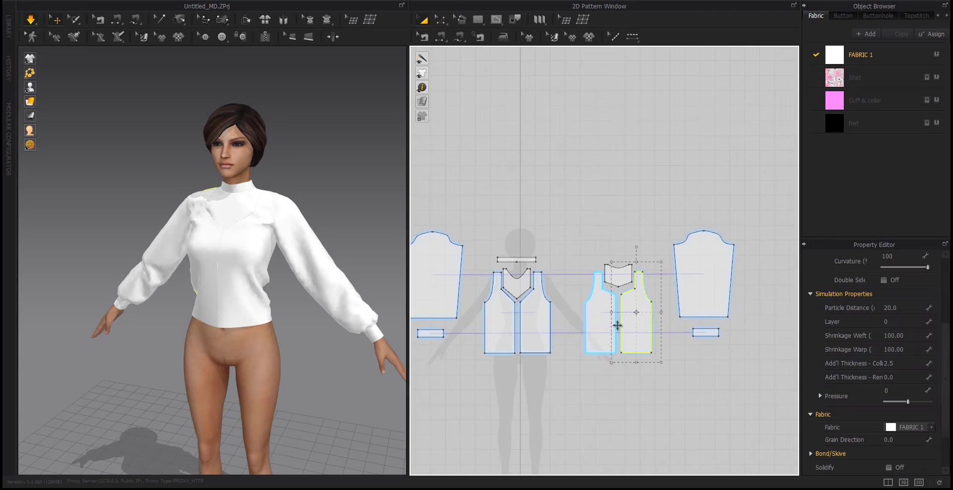
pyautogui.keyDown('shift'); pyautogui.click(531, 327); pyautogui.keyUp('shift')
pyautogui.keyDown('shift'); pyautogui.click(496, 329); pyautogui.keyUp('shift')
pyautogui.moveTo(493, 386); pyautogui.dragTo(524, 389, button='middle')
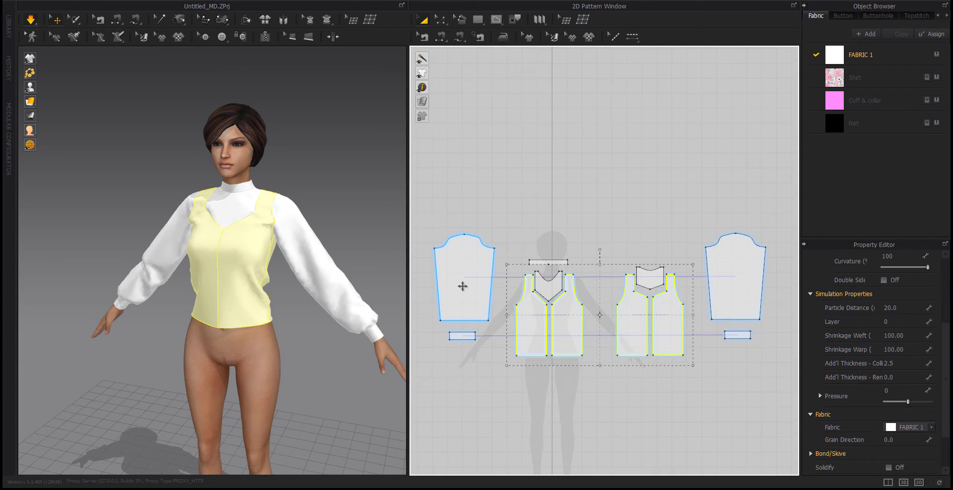
pyautogui.keyDown('shift'); pyautogui.click(462, 286); pyautogui.keyUp('shift')
pyautogui.keyDown('shift'); pyautogui.click(727, 290); pyautogui.keyUp('shift')
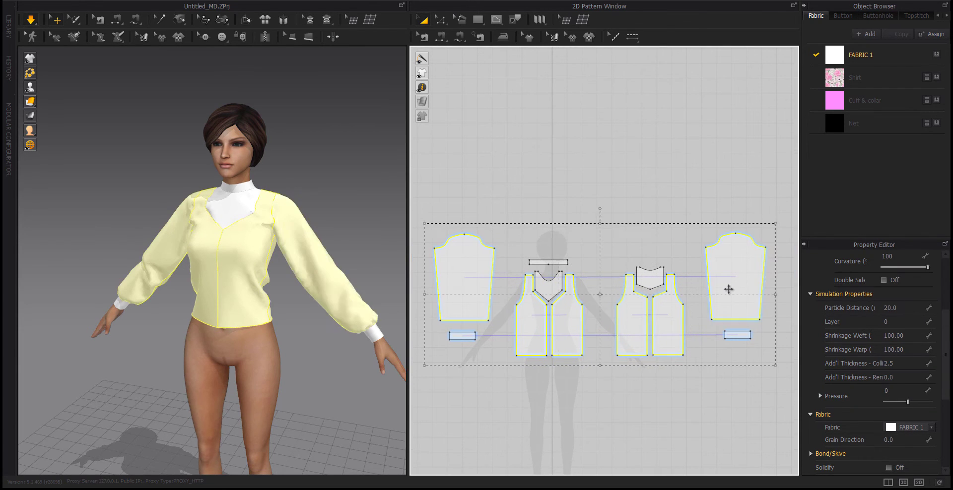
pyautogui.click(936, 78)
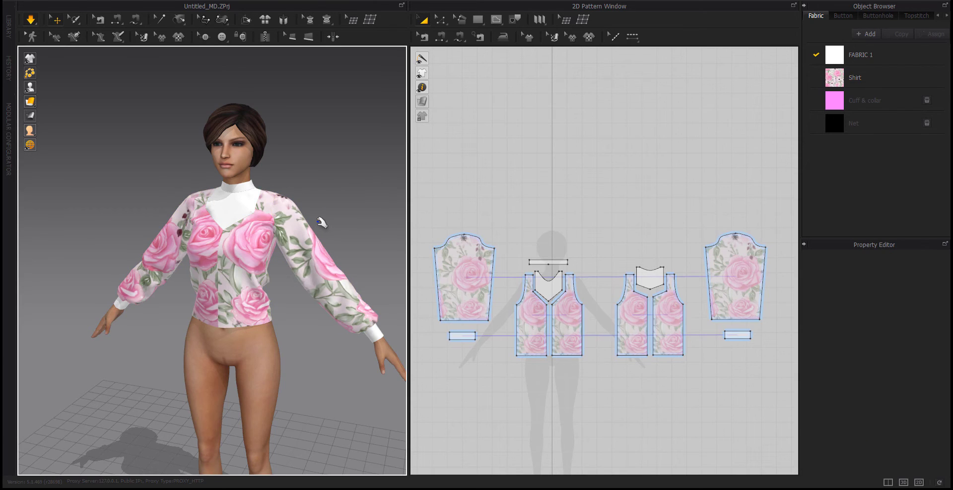
pyautogui.click(555, 38)
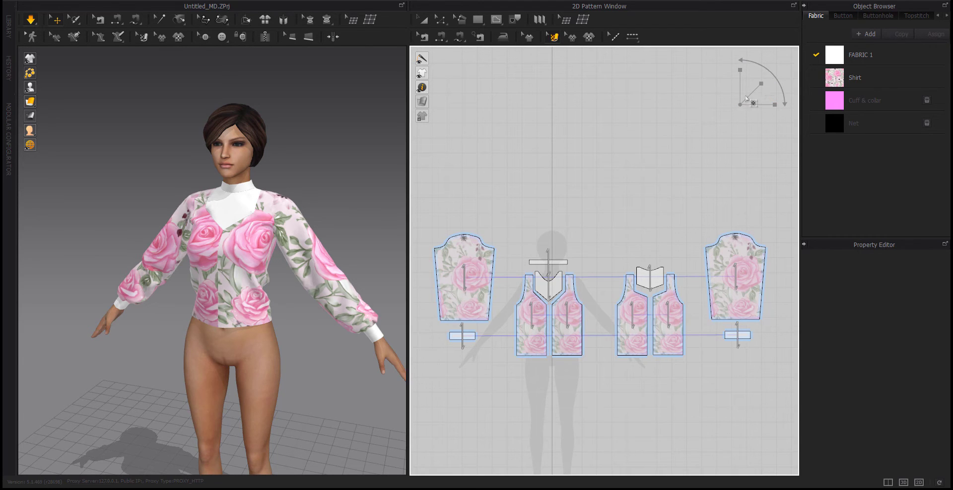
pyautogui.click(623, 307)
pyautogui.click(598, 217)
pyautogui.click(738, 98)
pyautogui.click(568, 39)
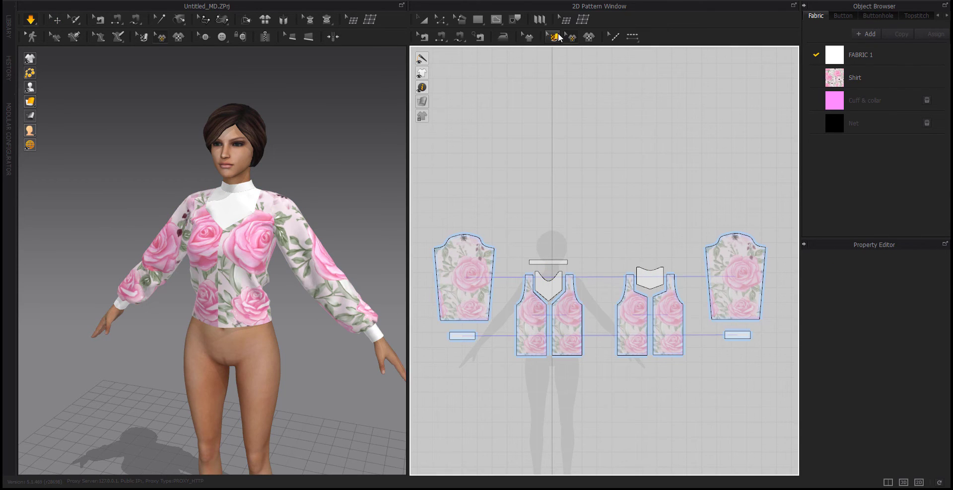
# Scale down the floral print of the Shirt fabric on the body panels and both sleeves with the Edit Texture tool.
pyautogui.click(554, 36)
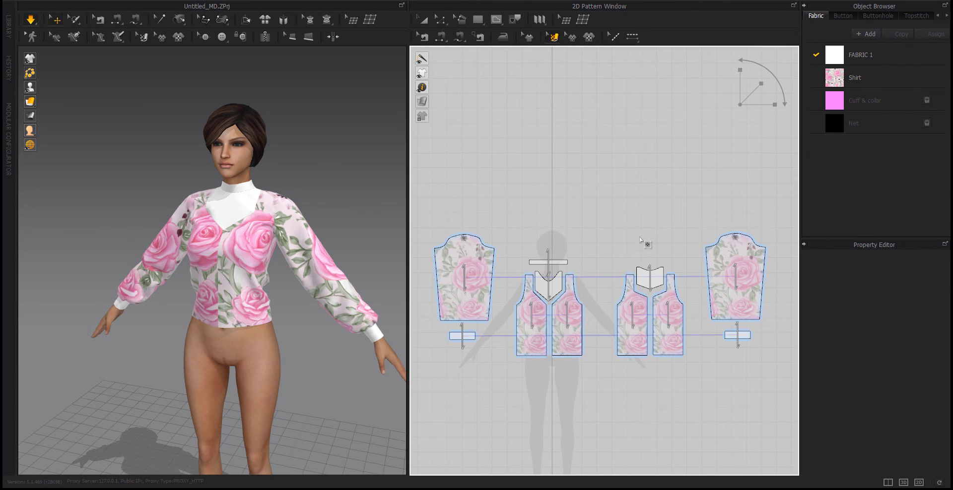
pyautogui.click(855, 77)
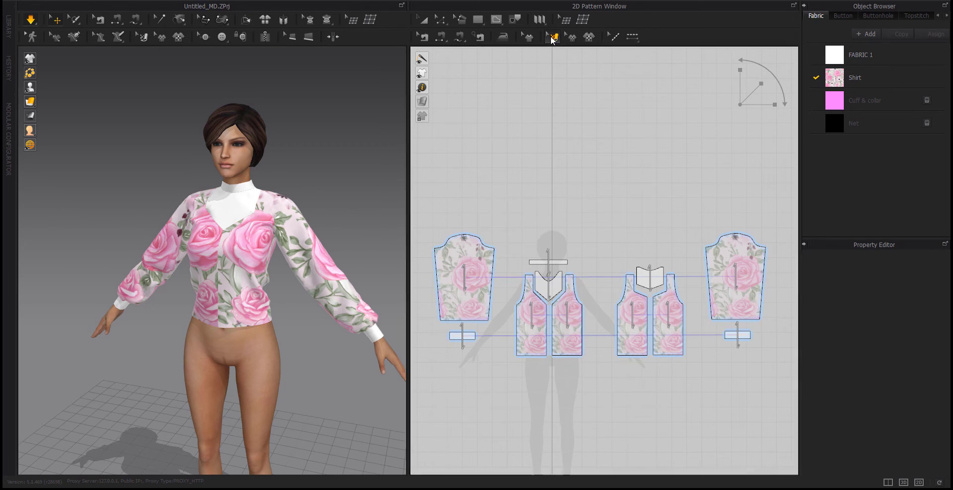
pyautogui.click(733, 279)
pyautogui.keyDown('shift'); pyautogui.click(560, 330); pyautogui.keyUp('shift')
pyautogui.keyDown('shift'); pyautogui.click(530, 324); pyautogui.keyUp('shift')
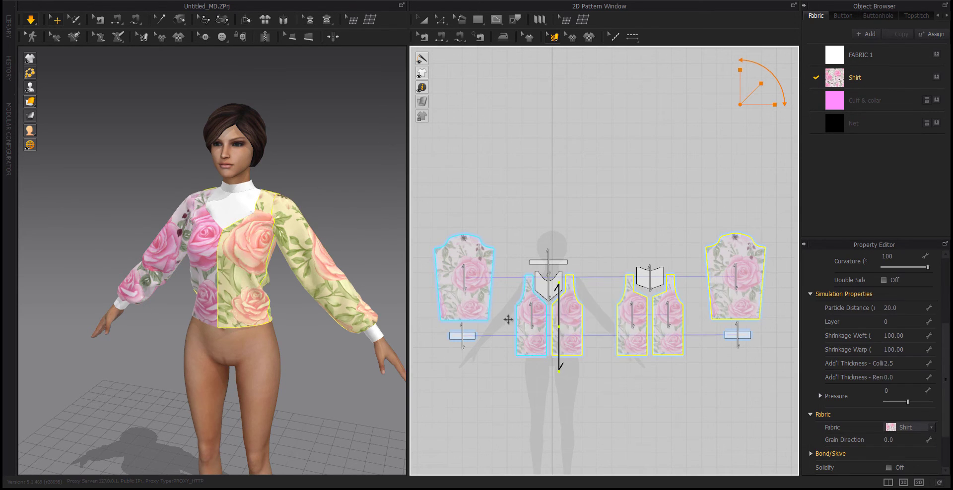
pyautogui.keyDown('shift'); pyautogui.click(474, 295); pyautogui.keyUp('shift')
pyautogui.moveTo(761, 85); pyautogui.dragTo(747, 94)
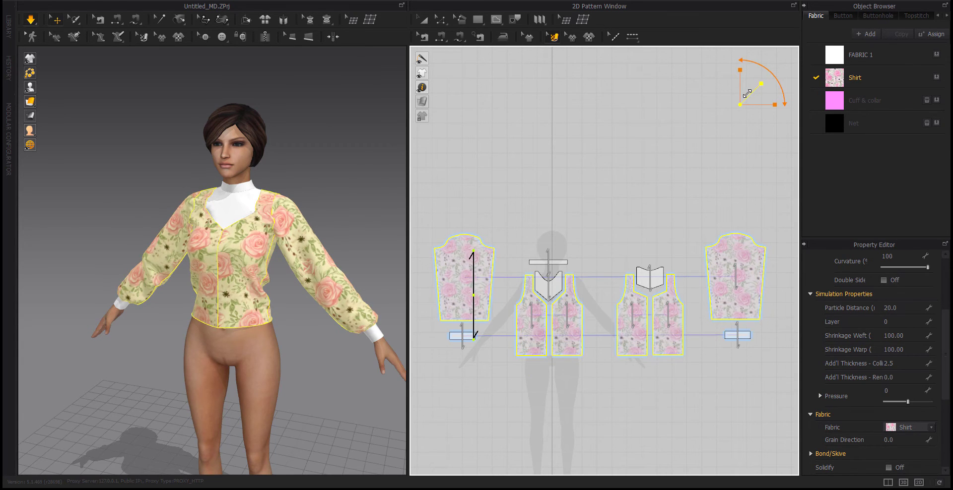
pyautogui.click(707, 174)
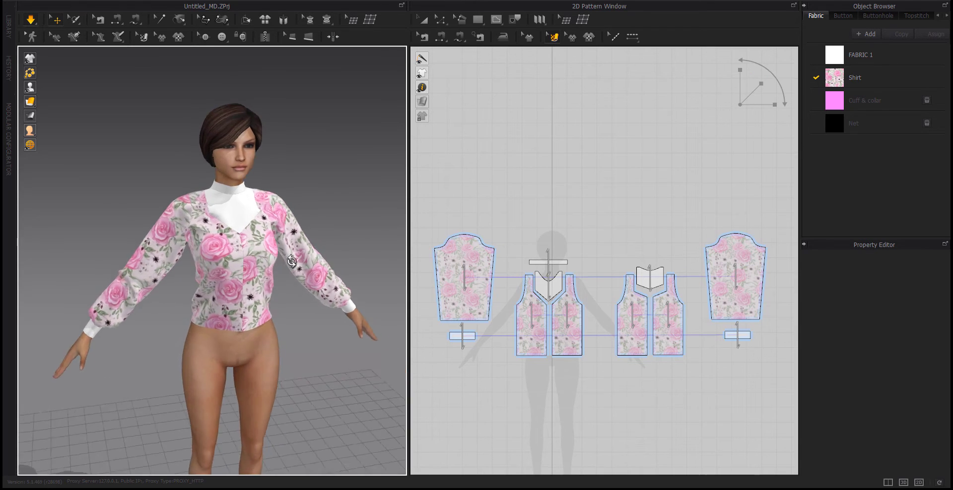
# Shift the floral print on the wearer's left front body panel so a large rose sits mid-panel beside the centre seam.
pyautogui.scroll(5, 228, 268)
pyautogui.moveTo(227, 268); pyautogui.dragTo(222, 274, button='middle')
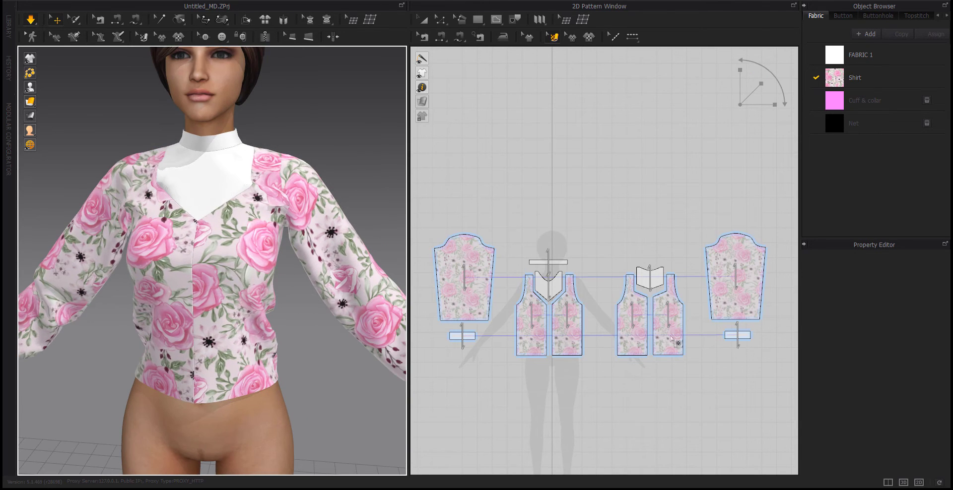
pyautogui.click(572, 322)
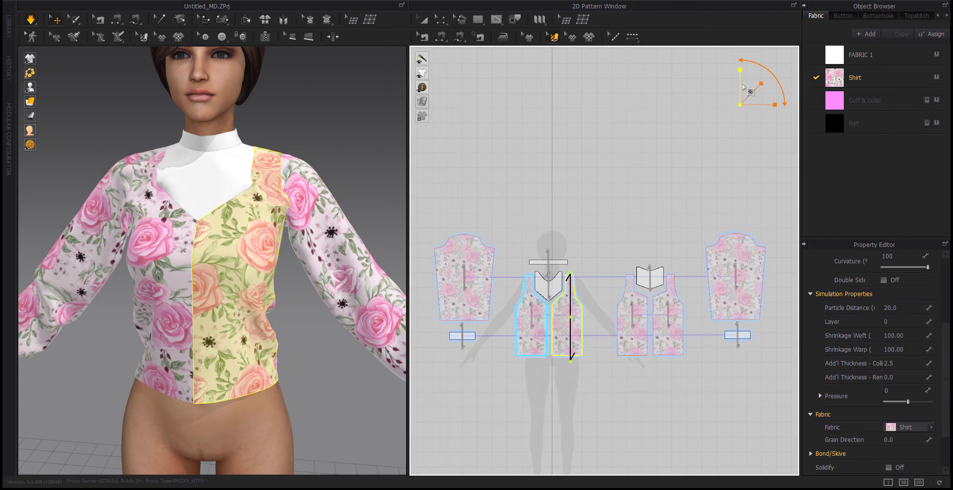
pyautogui.moveTo(569, 318); pyautogui.dragTo(581, 314)
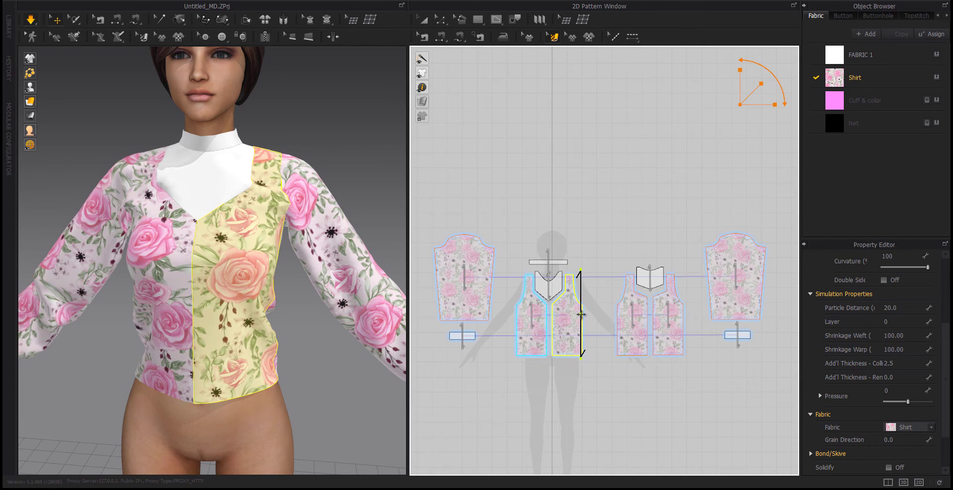
pyautogui.click(585, 203)
pyautogui.scroll(-2, 269, 299)
pyautogui.moveTo(270, 299); pyautogui.dragTo(248, 303, button='right')
pyautogui.moveTo(586, 203); pyautogui.dragTo(604, 193, button='middle')
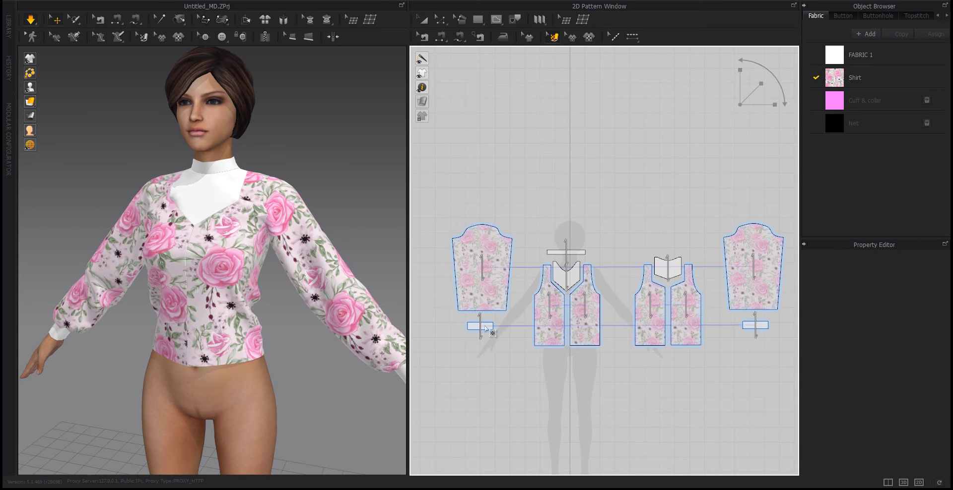
# Assign the Cuff & collar fabric to the stand collar and both sleeve cuffs.
pyautogui.press('a')
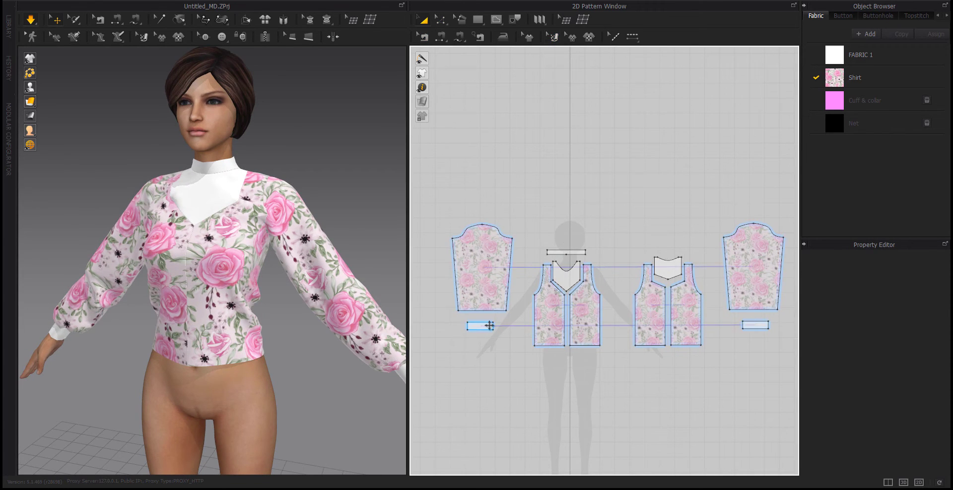
pyautogui.click(490, 325)
pyautogui.keyDown('shift'); pyautogui.click(553, 253); pyautogui.keyUp('shift')
pyautogui.keyDown('shift'); pyautogui.click(755, 325); pyautogui.keyUp('shift')
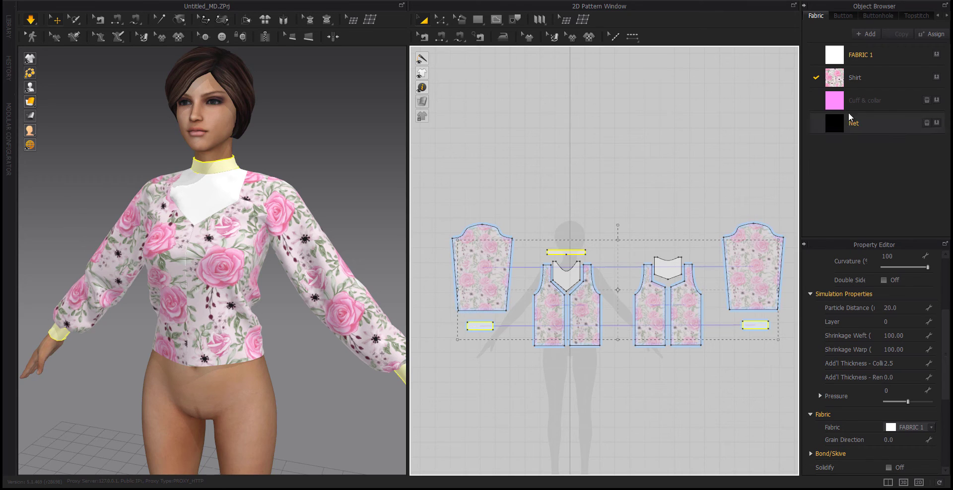
pyautogui.click(935, 101)
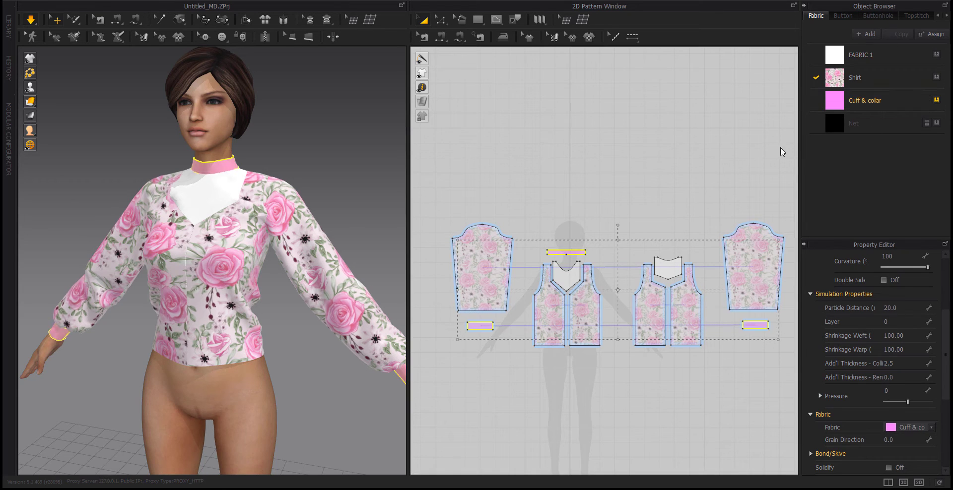
pyautogui.click(548, 164)
pyautogui.moveTo(453, 248); pyautogui.dragTo(453, 228, button='middle')
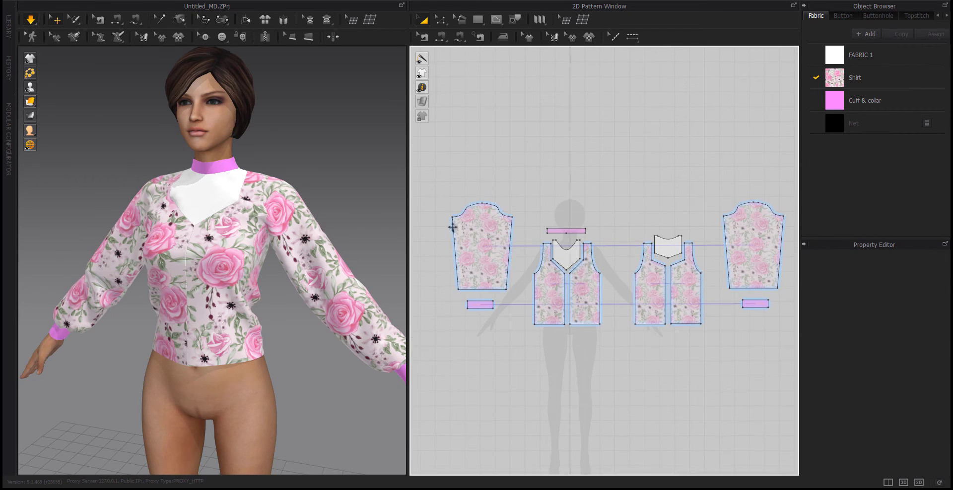
# Assign the Net fabric to the front and back neckline insets.
pyautogui.moveTo(273, 313)
pyautogui.mouseDown(button='right')
pyautogui.moveTo(246, 314)
pyautogui.moveTo(268, 320)
pyautogui.mouseUp(button='right')
pyautogui.click(563, 268)
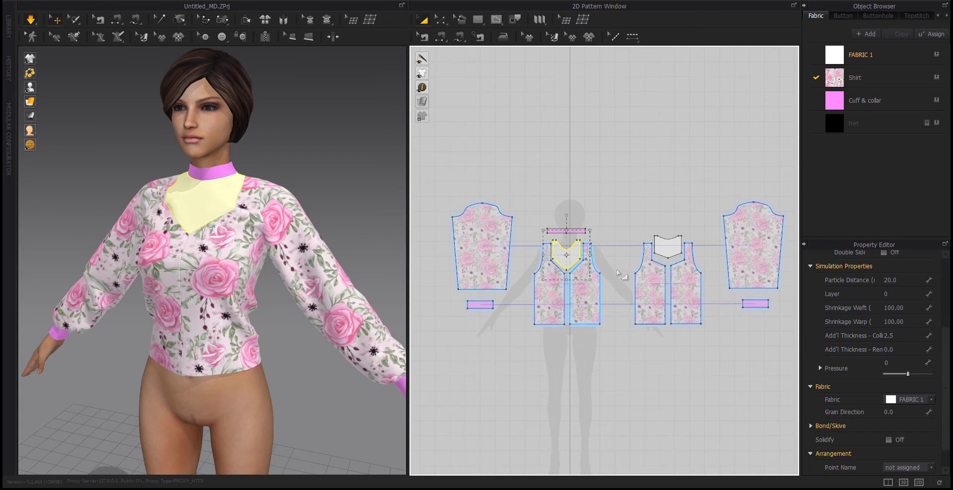
pyautogui.keyDown('shift'); pyautogui.click(667, 247); pyautogui.keyUp('shift')
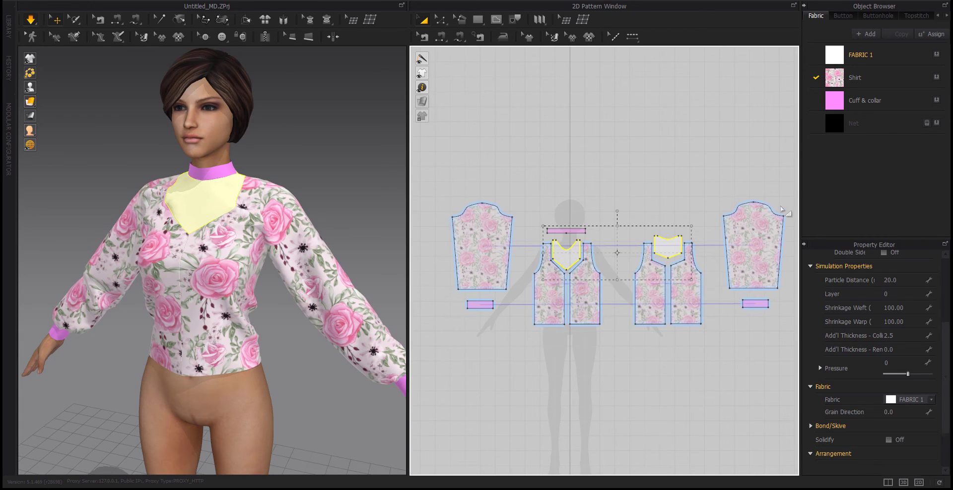
pyautogui.click(936, 123)
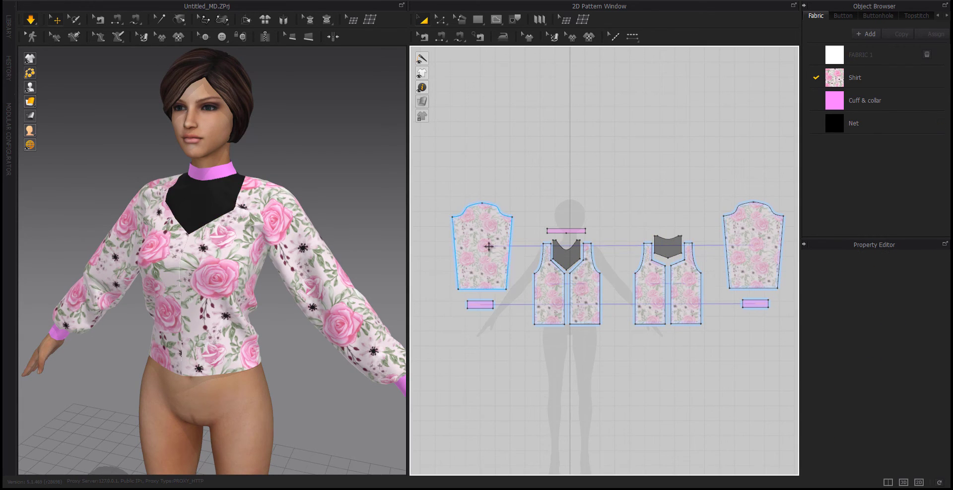
# Set the physical property preset of the Shirt fabric to Cotton_Canvas.
pyautogui.click(854, 77)
pyautogui.click(911, 440)
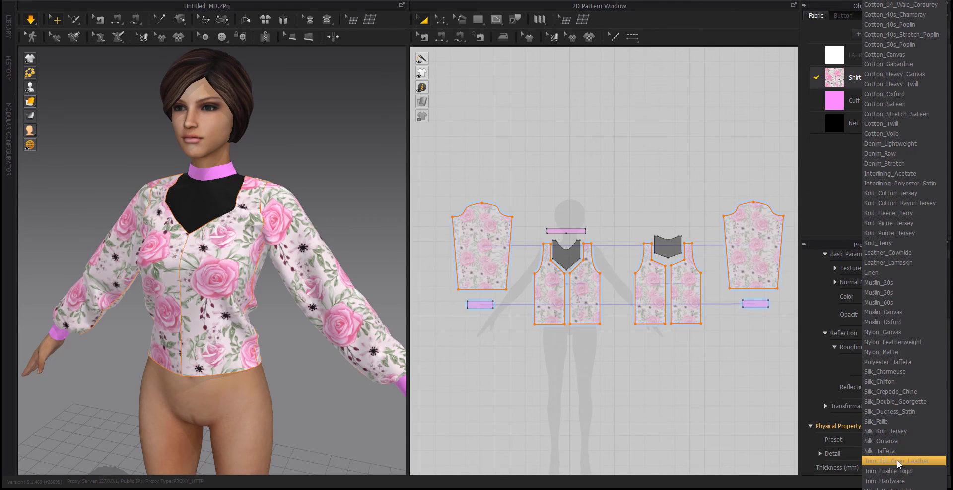
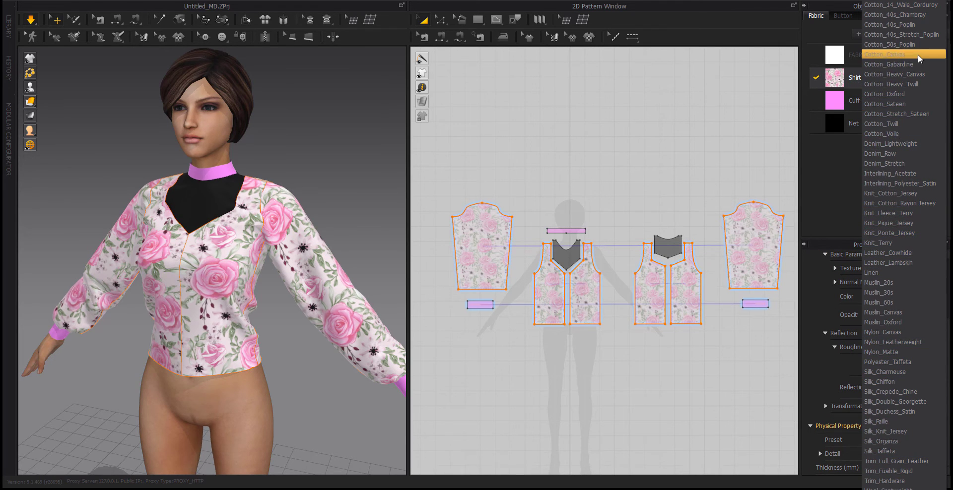
pyautogui.click(888, 55)
pyautogui.moveTo(296, 287); pyautogui.dragTo(280, 305, button='right')
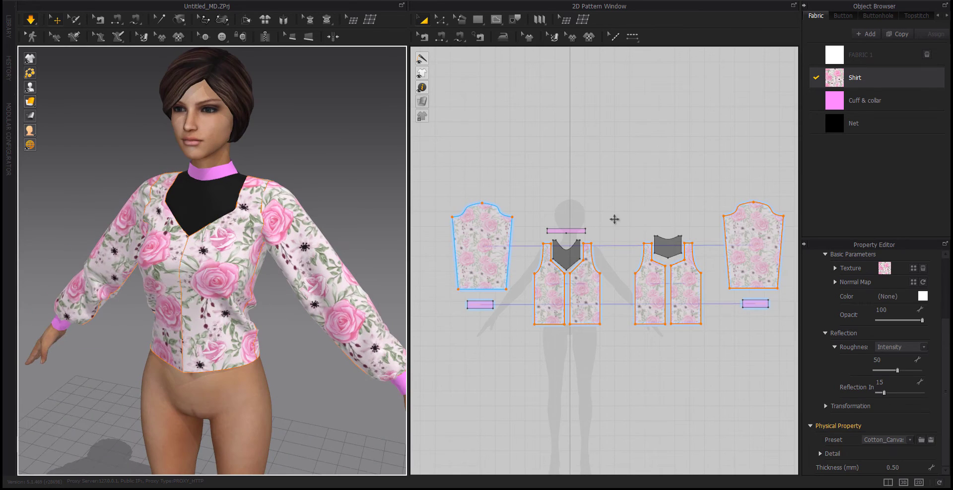
pyautogui.moveTo(332, 347); pyautogui.dragTo(333, 324, button='middle')
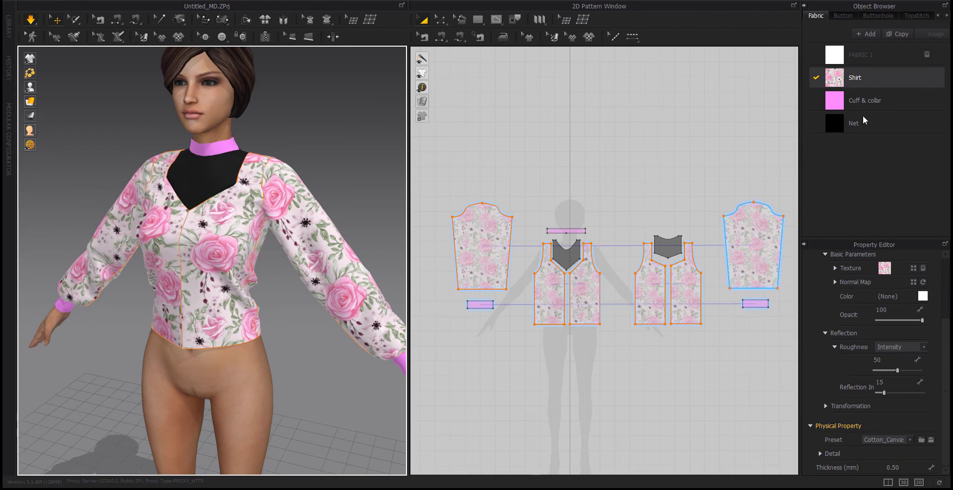
# Set the physical property preset of the Cuff & collar fabric to Cotton_Canvas.
pyautogui.click(863, 101)
pyautogui.click(909, 440)
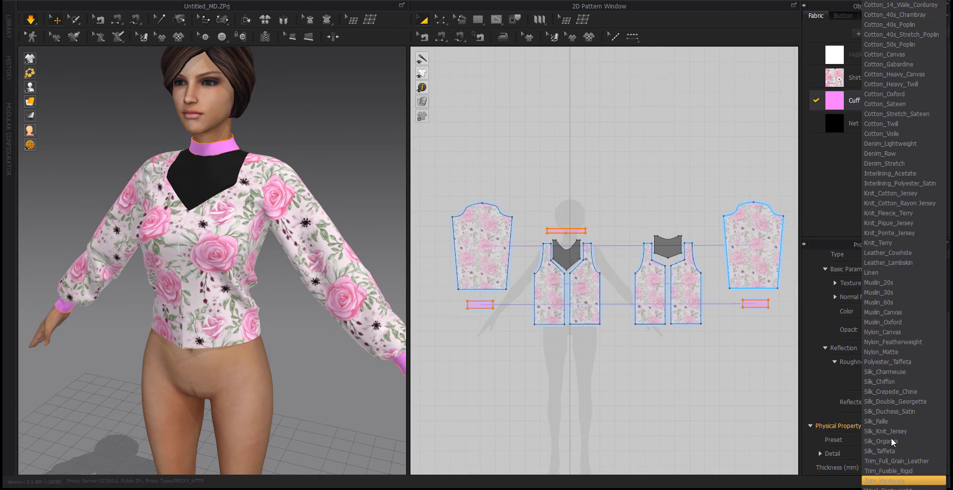
pyautogui.click(902, 47)
pyautogui.click(613, 148)
pyautogui.moveTo(317, 248)
pyautogui.mouseDown(button='right')
pyautogui.moveTo(291, 253)
pyautogui.moveTo(322, 243)
pyautogui.mouseUp(button='right')
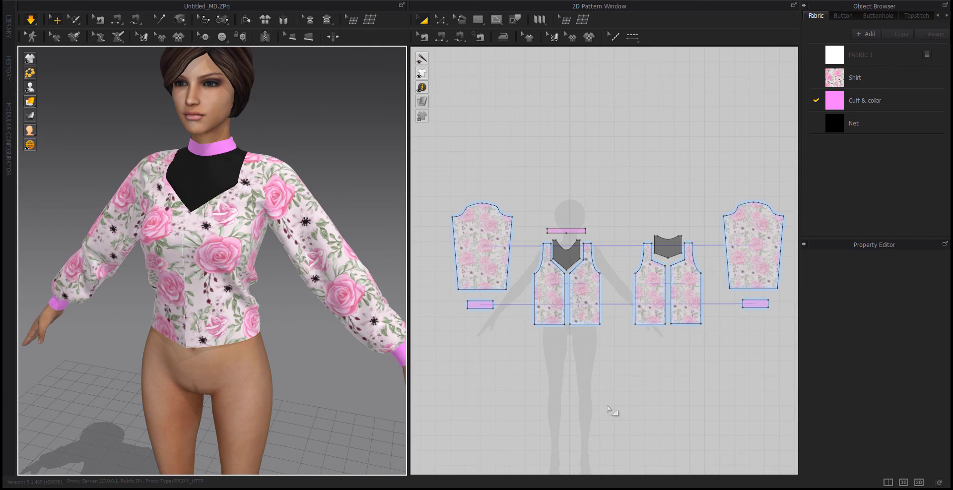
# Change the Net fabric's colour to white (#FFFFFF).
pyautogui.click(865, 124)
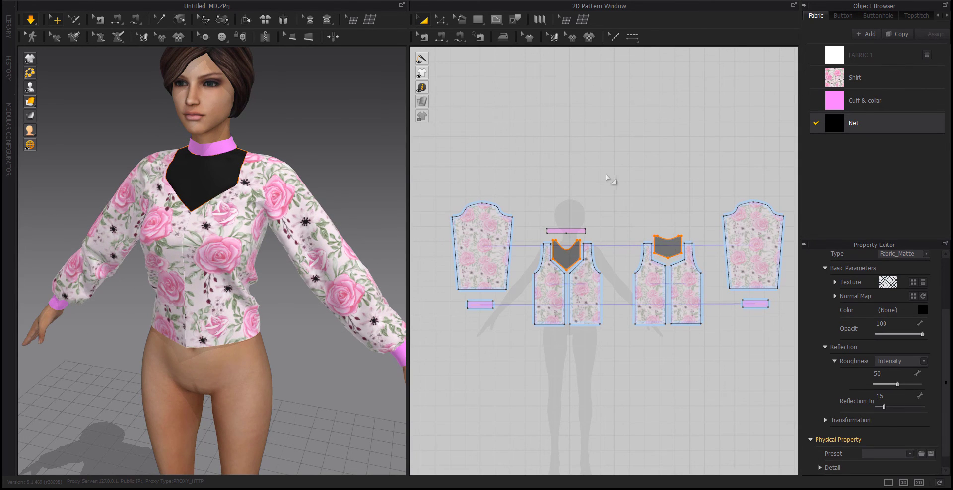
pyautogui.click(664, 248)
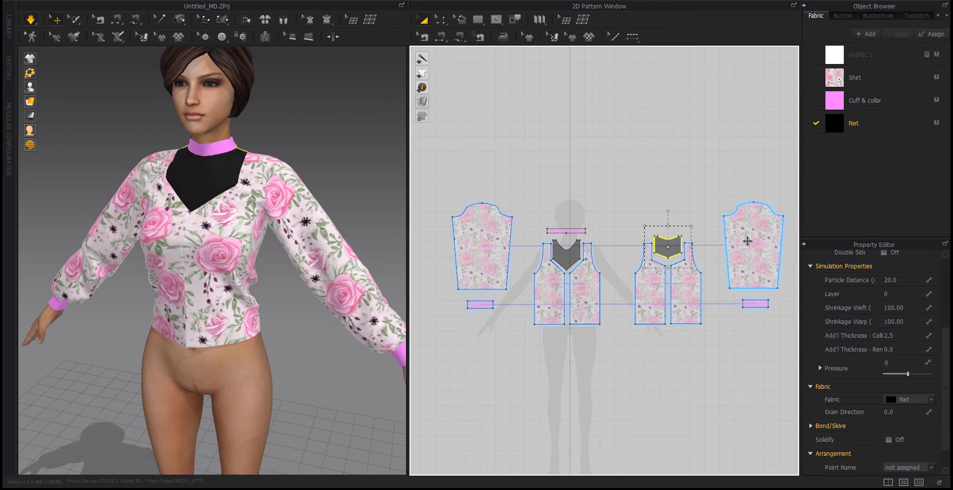
pyautogui.click(871, 124)
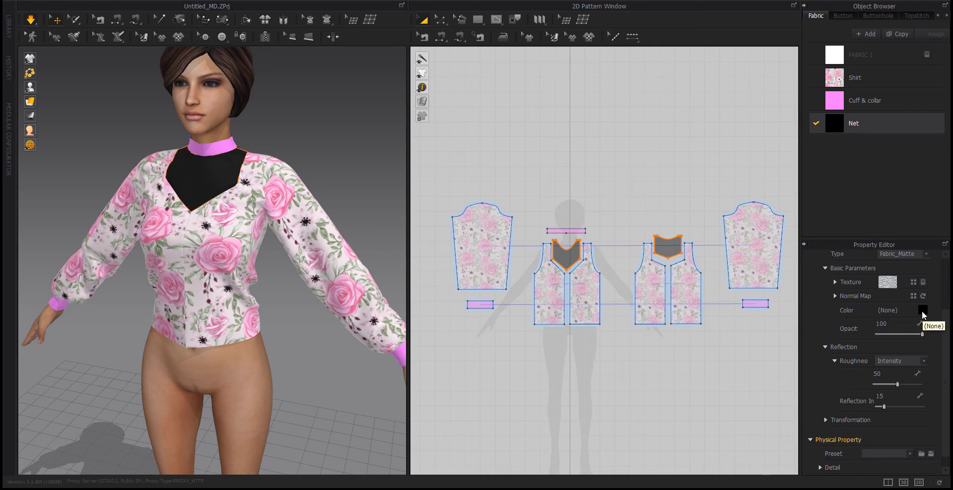
pyautogui.click(369, 118)
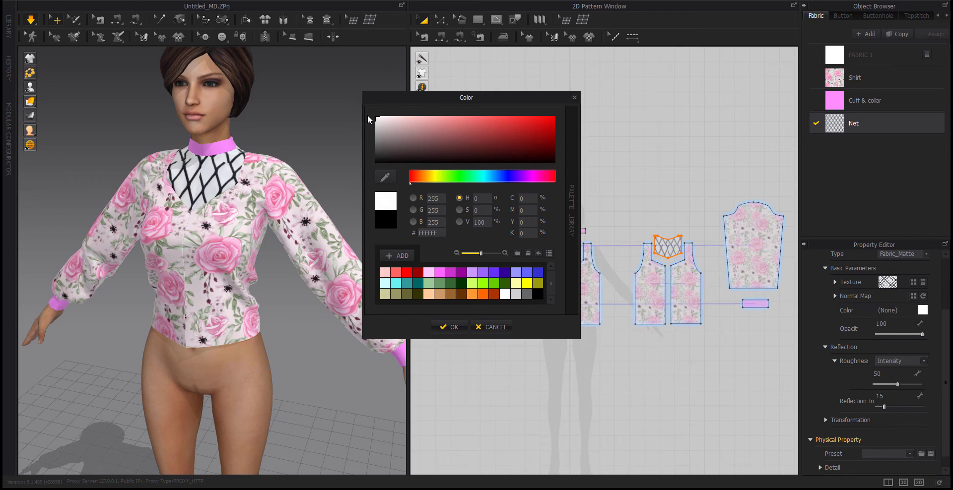
pyautogui.click(448, 326)
# Scale down the net texture on the neckline insets to a fine mesh with the Edit Texture tool.
pyautogui.scroll(5, 606, 255)
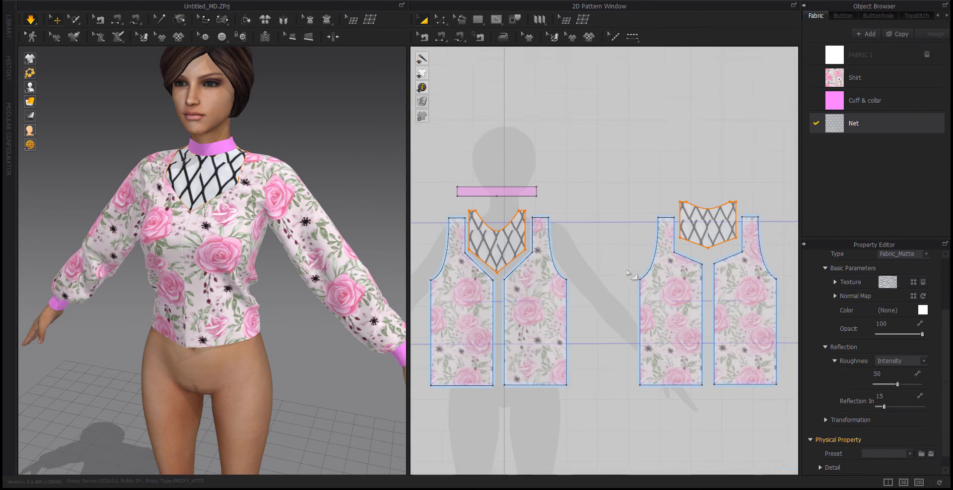
pyautogui.click(554, 39)
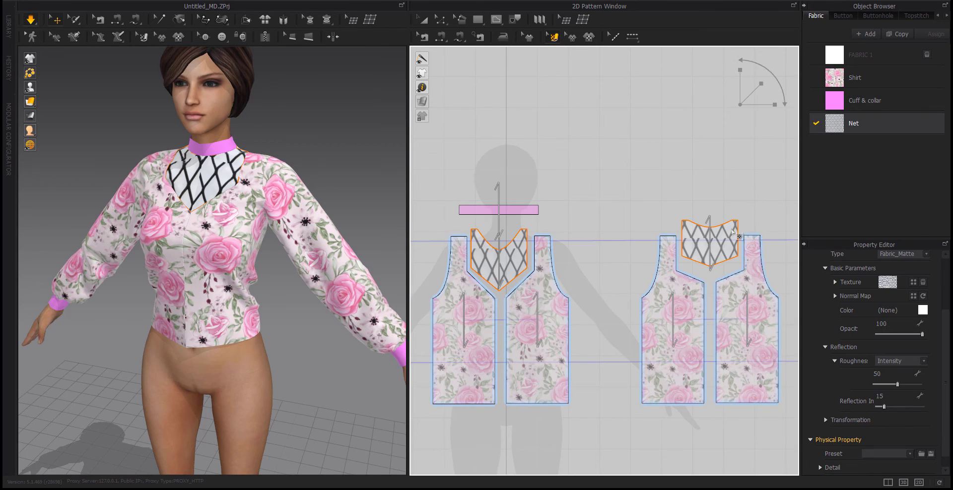
pyautogui.click(725, 248)
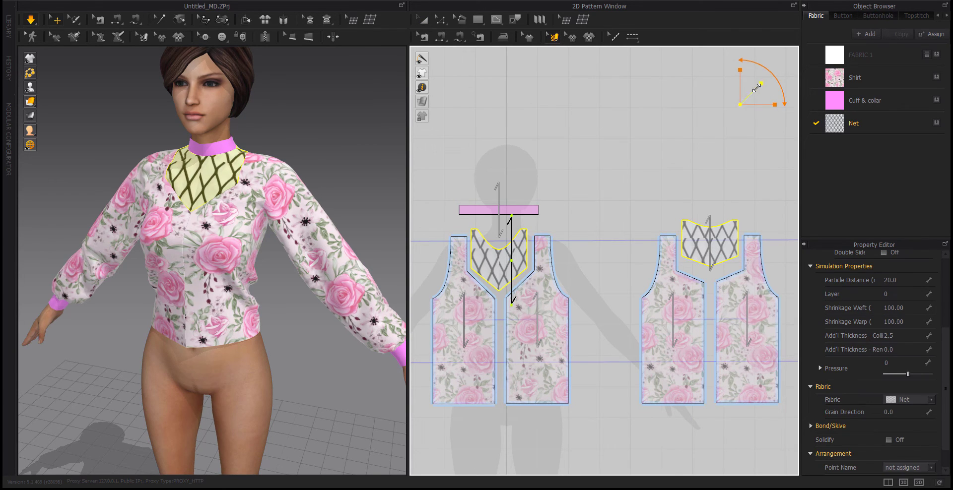
pyautogui.moveTo(759, 87); pyautogui.dragTo(740, 102)
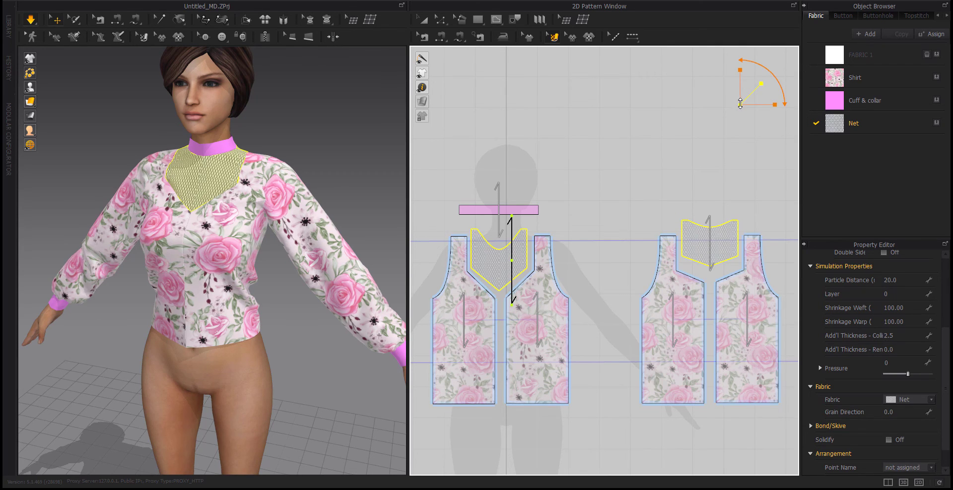
# Set the opacity of the Net fabric to 50.
pyautogui.click(843, 124)
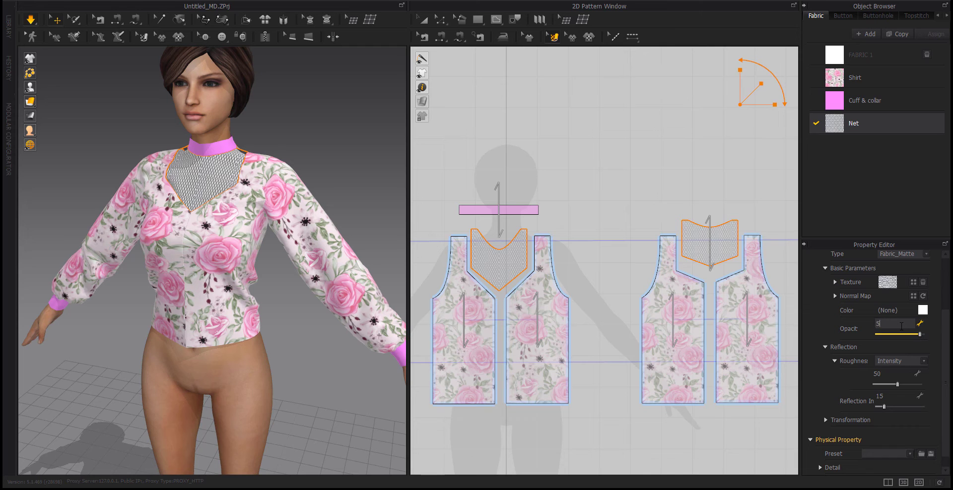
pyautogui.click(901, 326)
pyautogui.write('50')
pyautogui.press('Return')
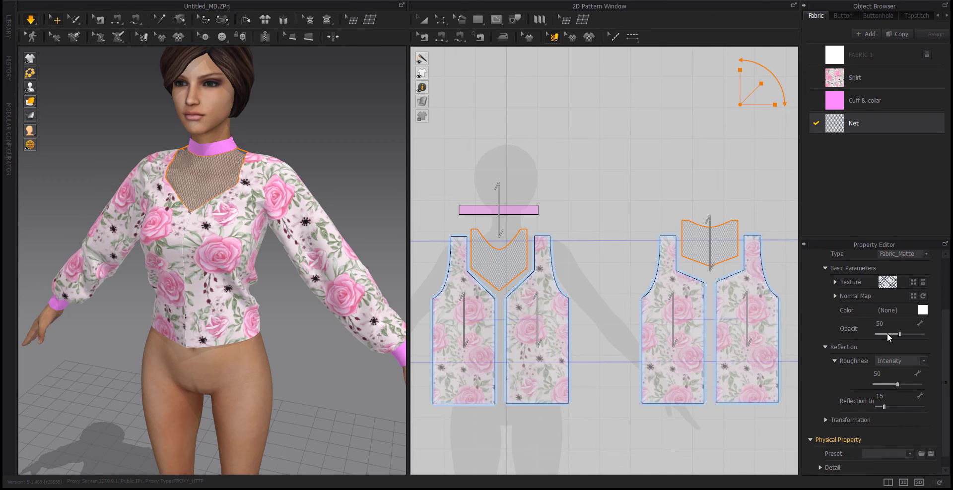
pyautogui.click(662, 202)
# Change the colour of the Cuff & collar and Net fabrics to a paler pink.
pyautogui.moveTo(260, 262); pyautogui.dragTo(308, 274, button='right')
pyautogui.click(853, 102)
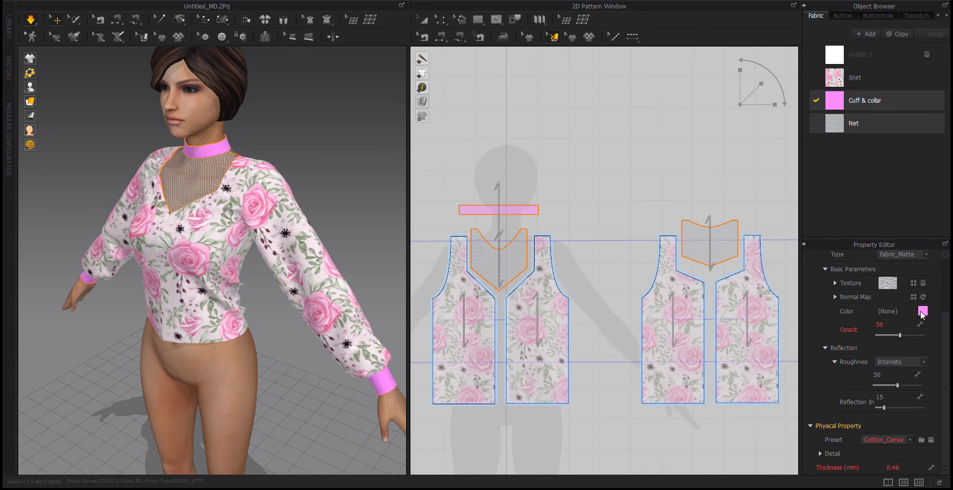
pyautogui.click(921, 311)
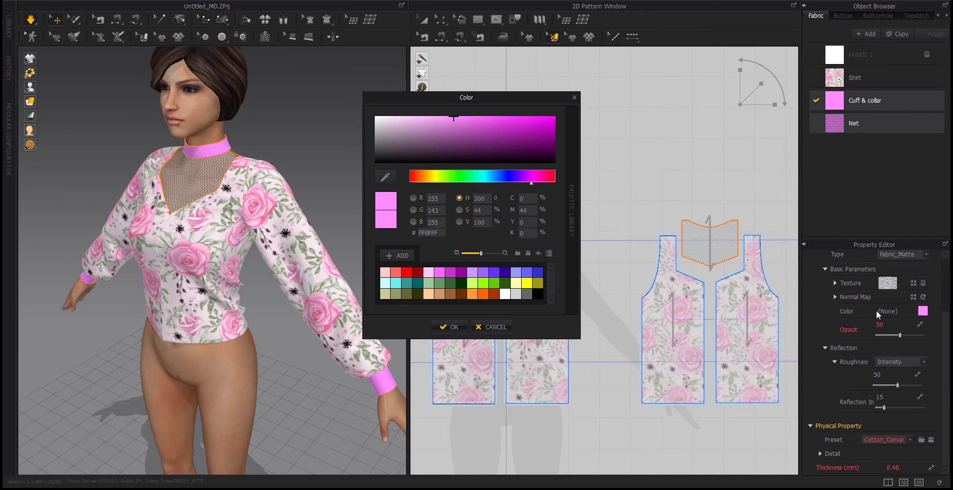
pyautogui.click(421, 117)
pyautogui.click(449, 327)
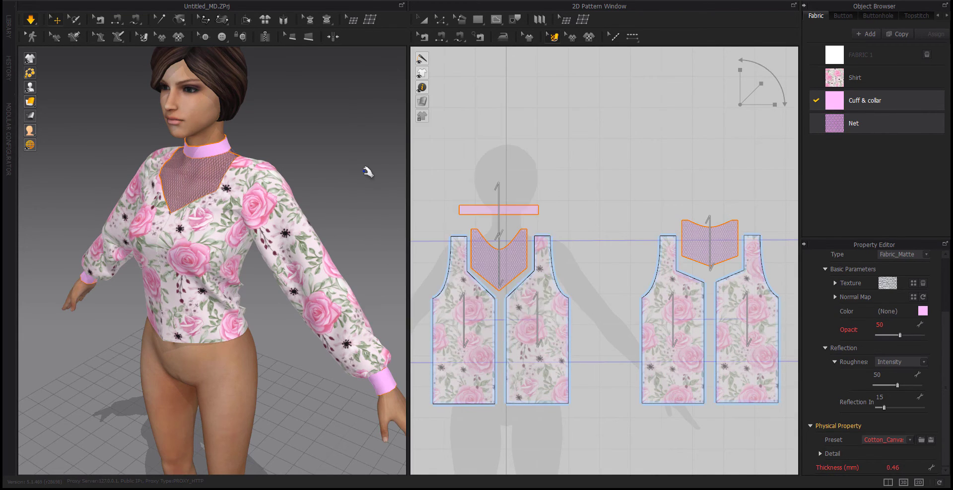
pyautogui.click(368, 171)
# Convert the three lower corner points of the back net inset to curve points for a rounded lower edge.
pyautogui.moveTo(241, 291); pyautogui.dragTo(508, 291, button='right')
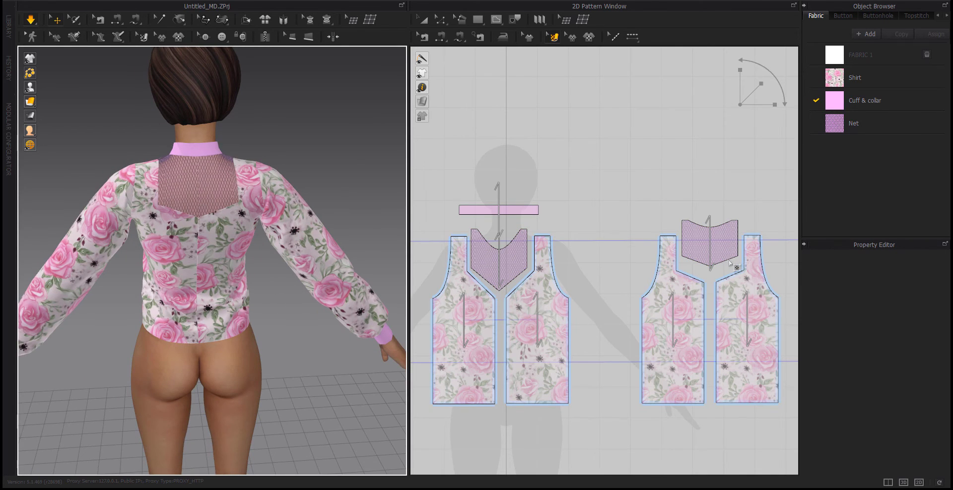
pyautogui.scroll(5, 730, 264)
pyautogui.scroll(-2, 629, 268)
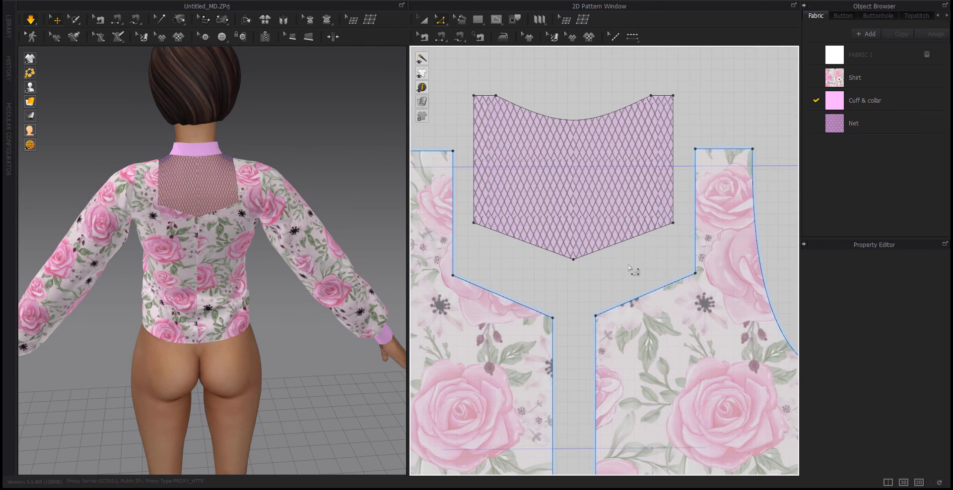
pyautogui.rightClick(573, 259)
pyautogui.click(606, 311)
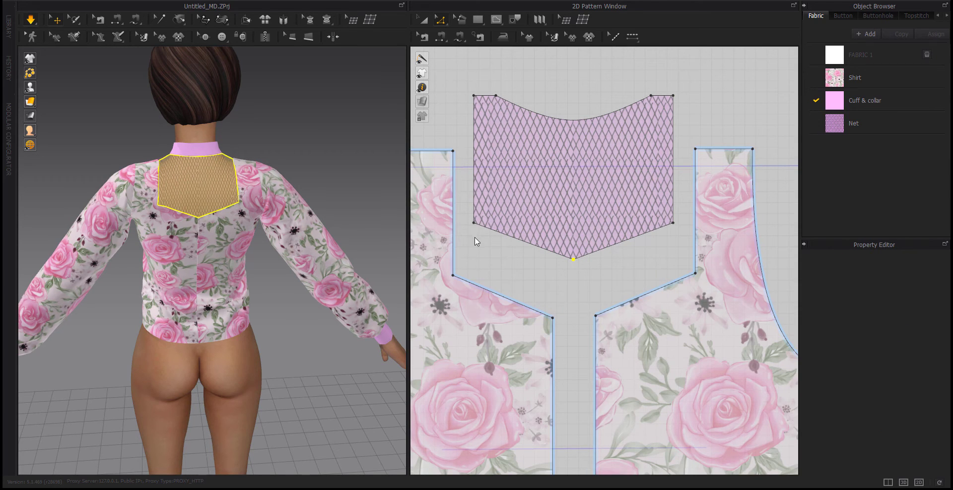
pyautogui.rightClick(473, 223)
pyautogui.click(495, 296)
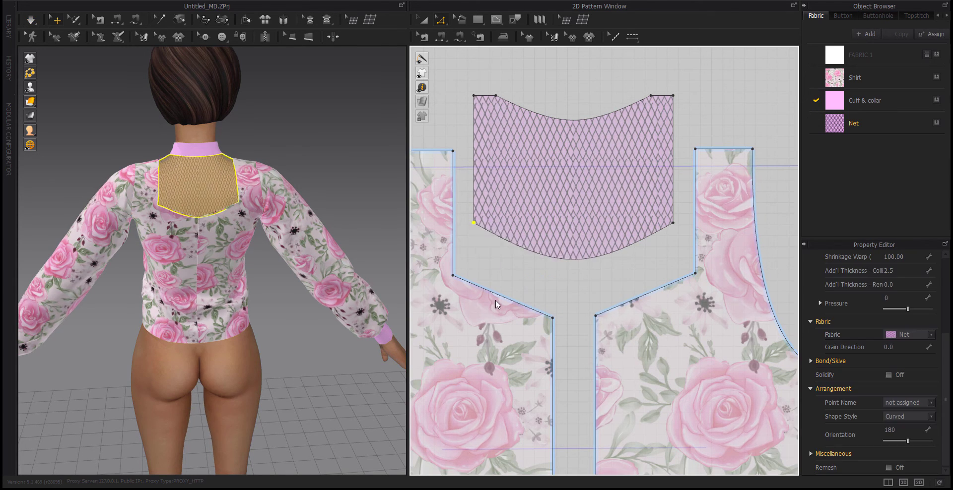
pyautogui.rightClick(672, 223)
pyautogui.click(682, 266)
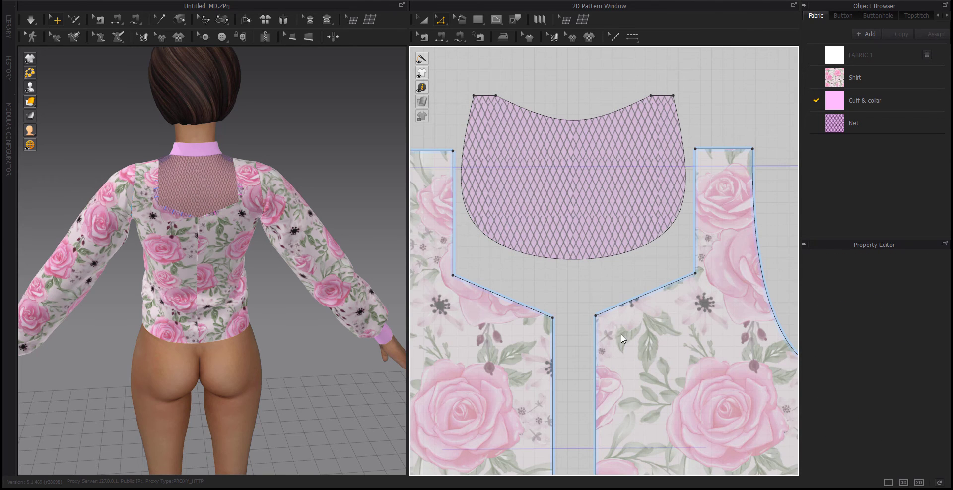
# Convert the matching neckline corner points of the back shirt panels to curves and simulate the garment.
pyautogui.rightClick(452, 275)
pyautogui.click(488, 328)
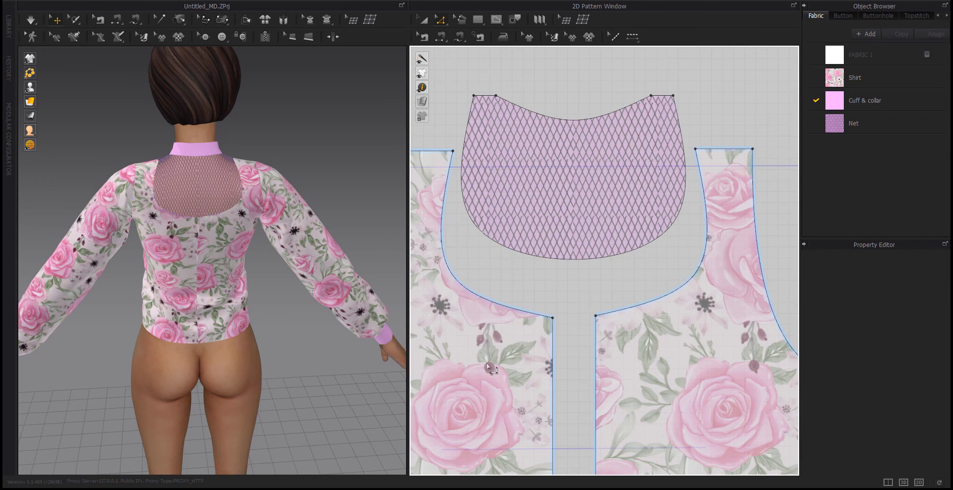
pyautogui.scroll(-6, 495, 341)
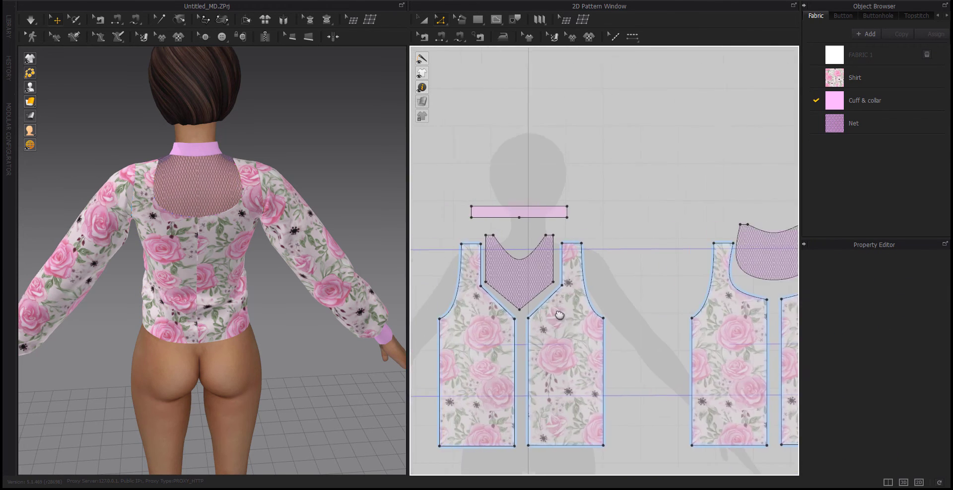
pyautogui.moveTo(139, 311); pyautogui.dragTo(327, 301, button='right')
pyautogui.press('space')
# Set the particle distance of all pattern pieces to 5 and simulate the garment again.
pyautogui.scroll(-1, 226, 241)
pyautogui.scroll(-5, 690, 306)
pyautogui.moveTo(691, 306); pyautogui.dragTo(594, 287, button='middle')
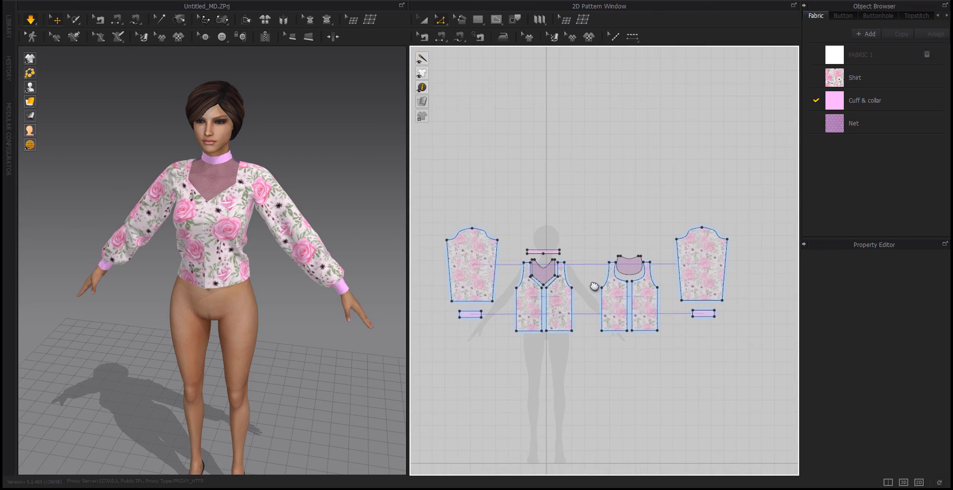
pyautogui.moveTo(403, 398); pyautogui.dragTo(404, 399)
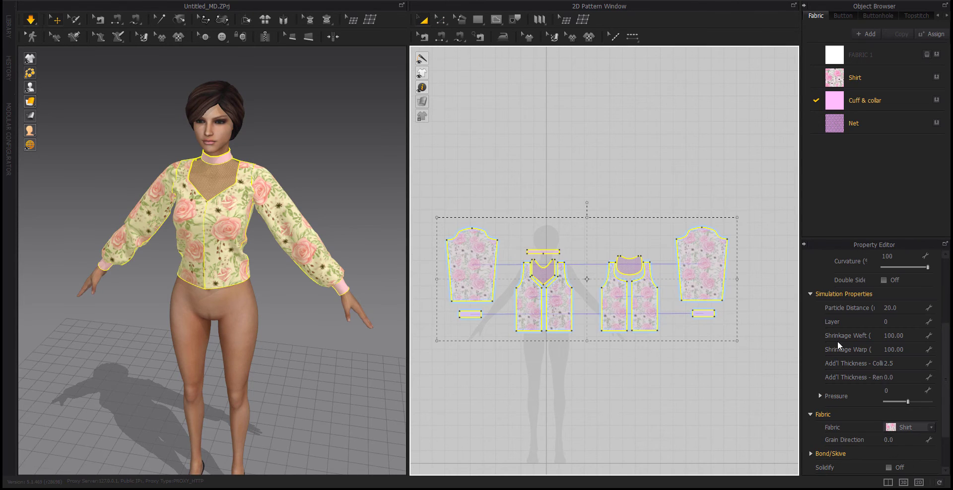
pyautogui.click(913, 306)
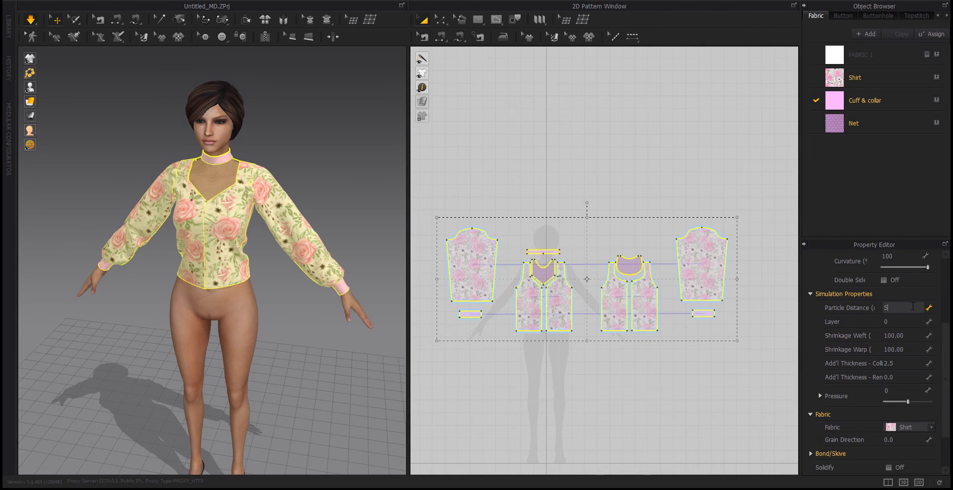
pyautogui.write('5')
pyautogui.press('Return')
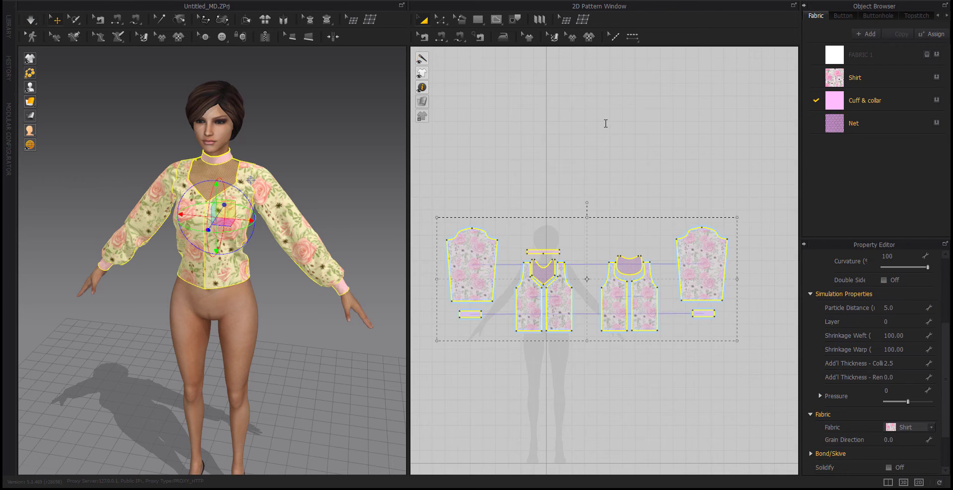
pyautogui.click(609, 125)
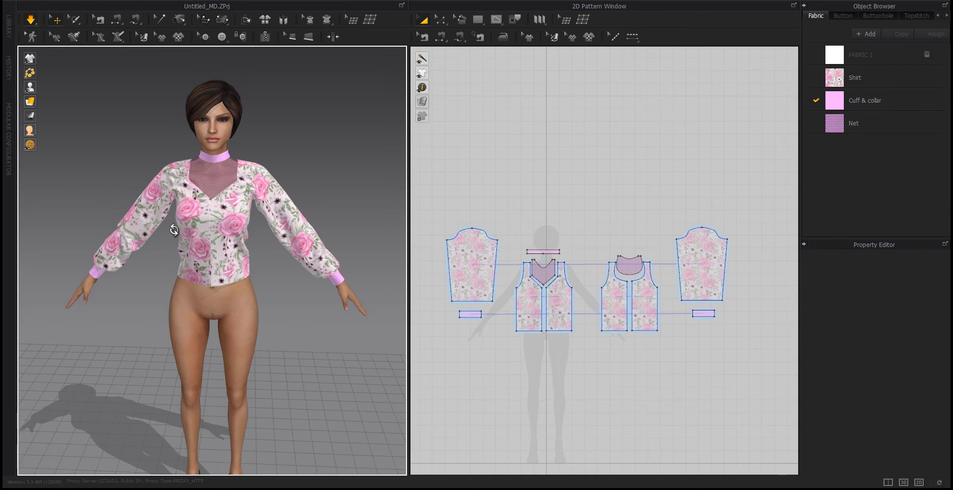
# Examine the draped top from the front and back, checking the net insets, sleeves and hem.
pyautogui.scroll(5, 149, 284)
pyautogui.scroll(-3, 149, 278)
pyautogui.scroll(2, 149, 273)
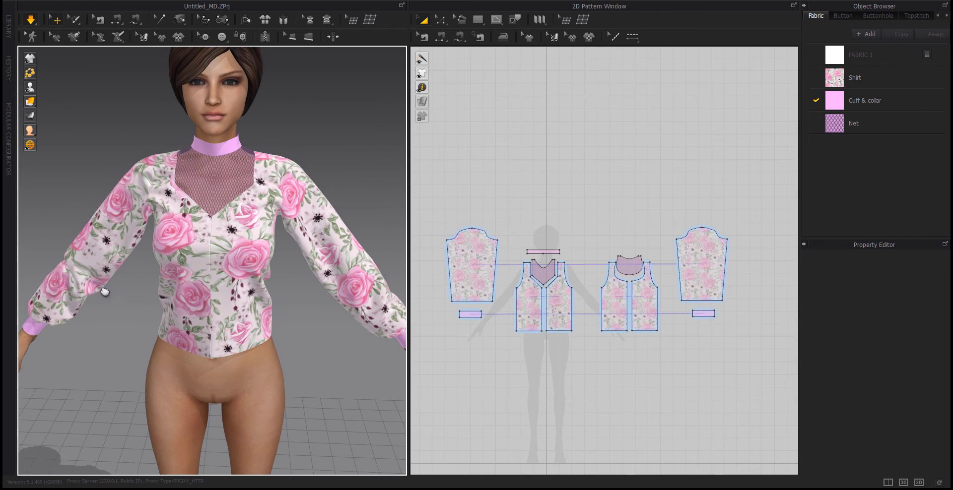
pyautogui.moveTo(106, 291); pyautogui.dragTo(294, 284, button='right')
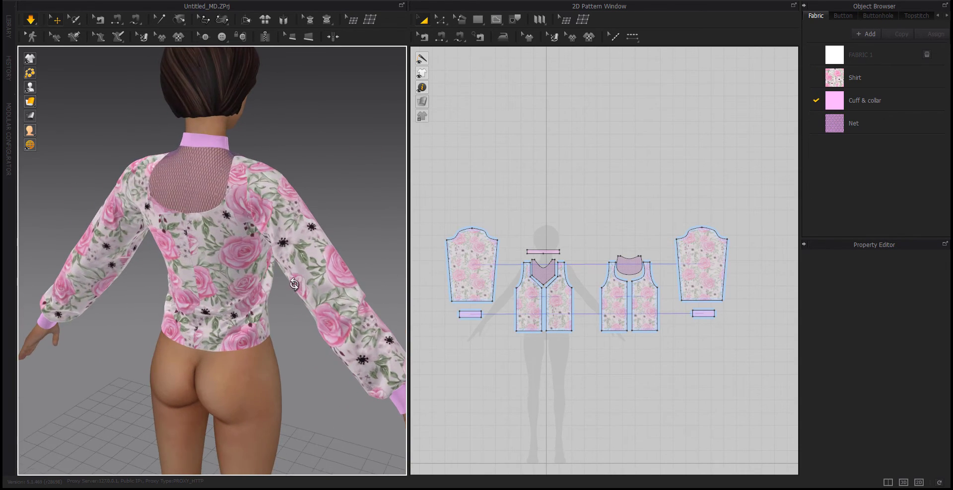
pyautogui.moveTo(110, 319); pyautogui.dragTo(157, 331, button='right')
pyautogui.scroll(-5, 357, 392)
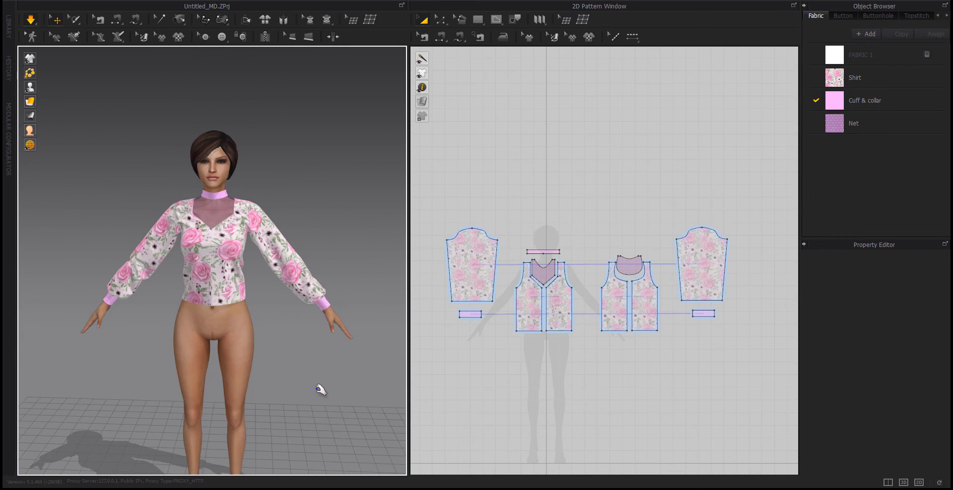
pyautogui.moveTo(321, 388); pyautogui.dragTo(291, 389, button='right')
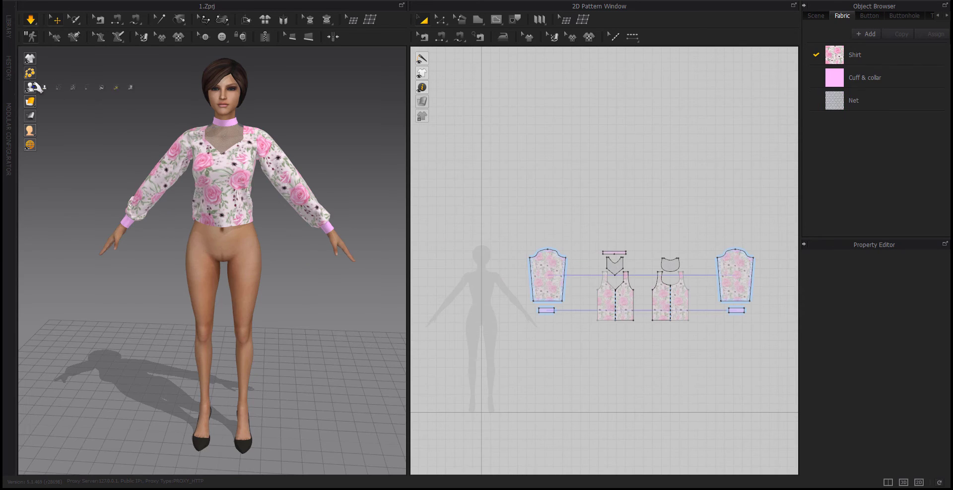
# Hide the avatar and add piping along the V-shaped seam between the front net inset and the shirt panels.
pyautogui.click(45, 88)
pyautogui.scroll(4, 213, 251)
pyautogui.moveTo(213, 95); pyautogui.dragTo(212, 238, button='middle')
pyautogui.moveTo(208, 208); pyautogui.dragTo(206, 240, button='right')
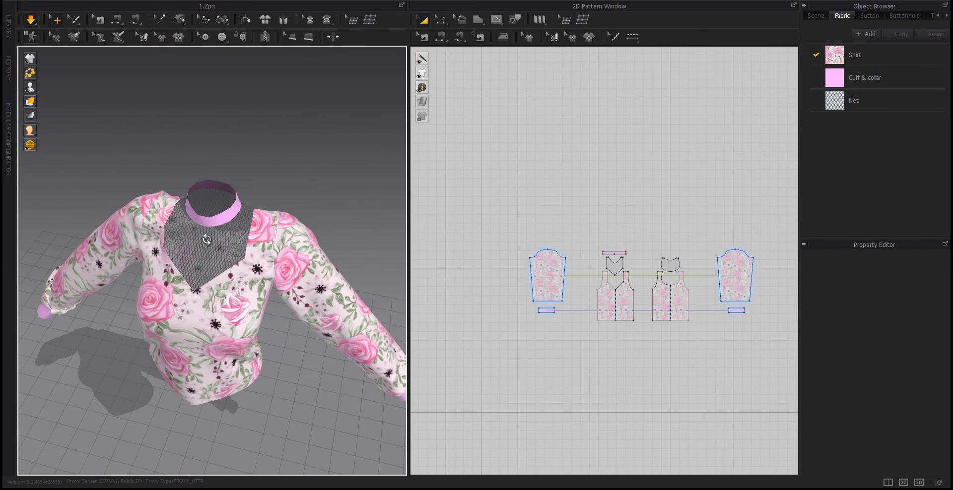
pyautogui.click(308, 37)
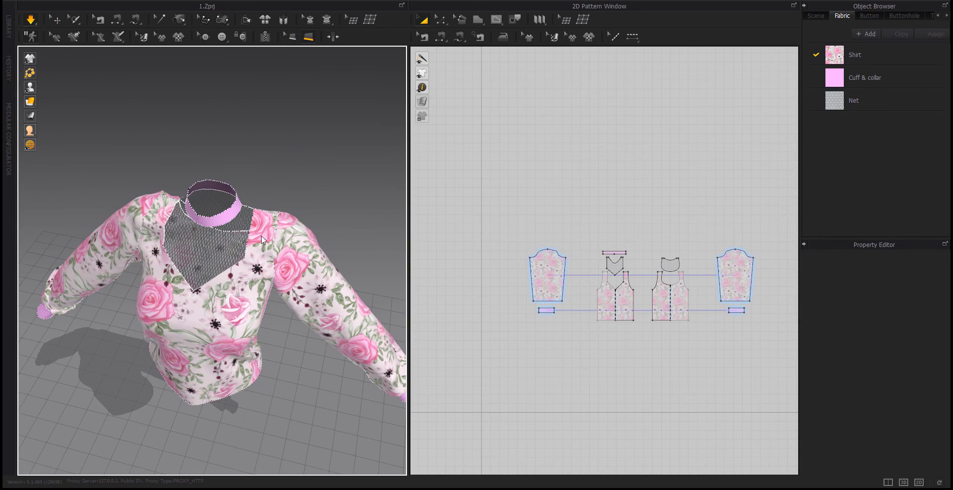
pyautogui.scroll(2, 187, 274)
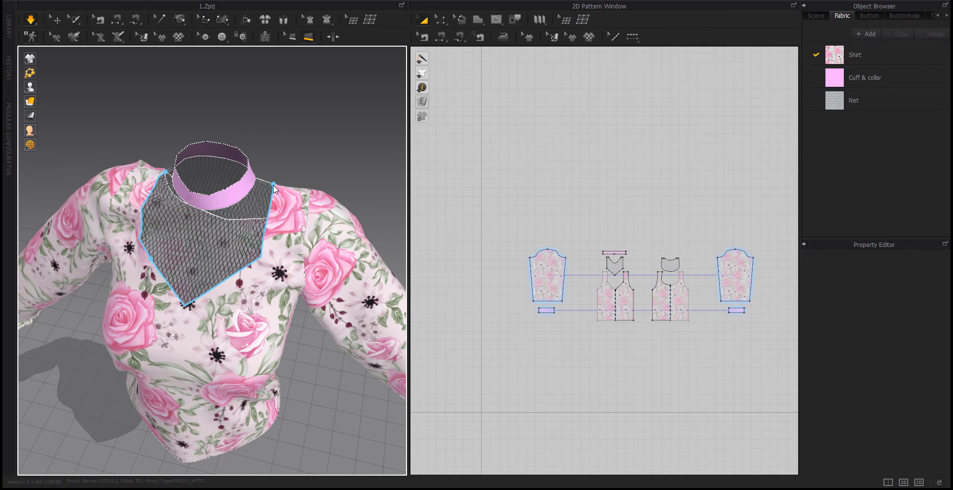
pyautogui.doubleClick(264, 238)
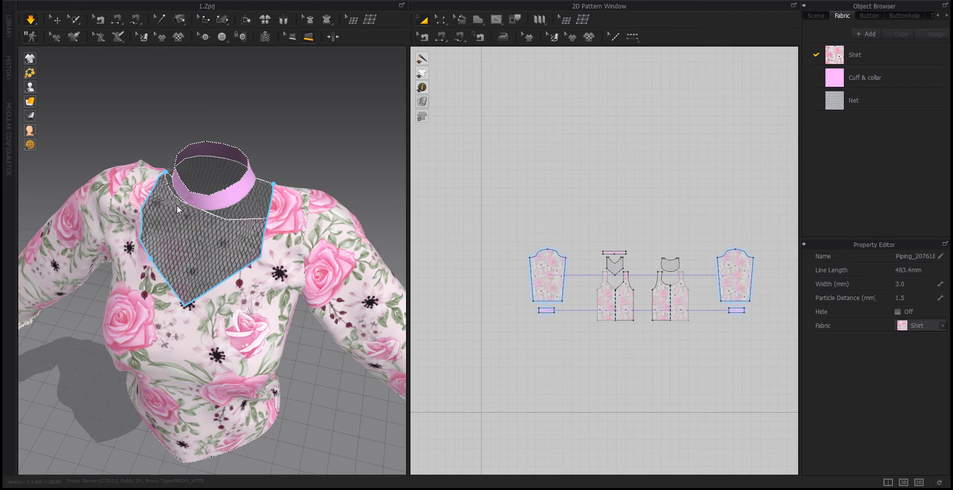
# Add piping around the bottom hem and the lower edges of both cuffs.
pyautogui.moveTo(172, 215); pyautogui.dragTo(187, 312, button='right')
pyautogui.doubleClick(211, 239)
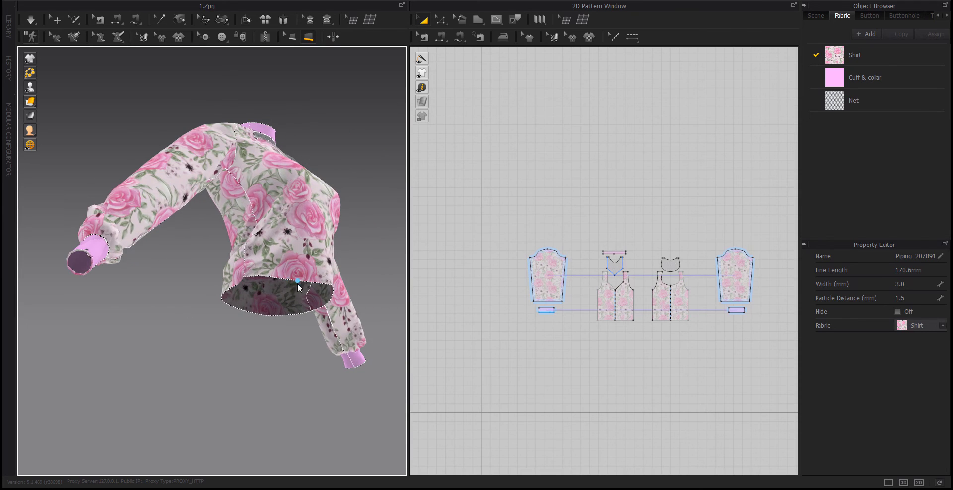
pyautogui.scroll(2, 296, 283)
pyautogui.moveTo(296, 283); pyautogui.dragTo(189, 245, button='middle')
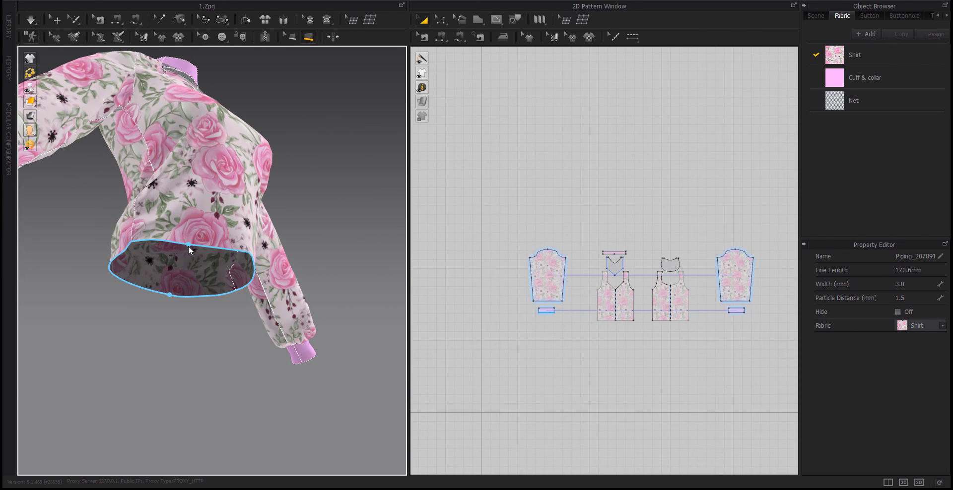
pyautogui.doubleClick(188, 245)
pyautogui.moveTo(188, 246); pyautogui.dragTo(280, 123, button='right')
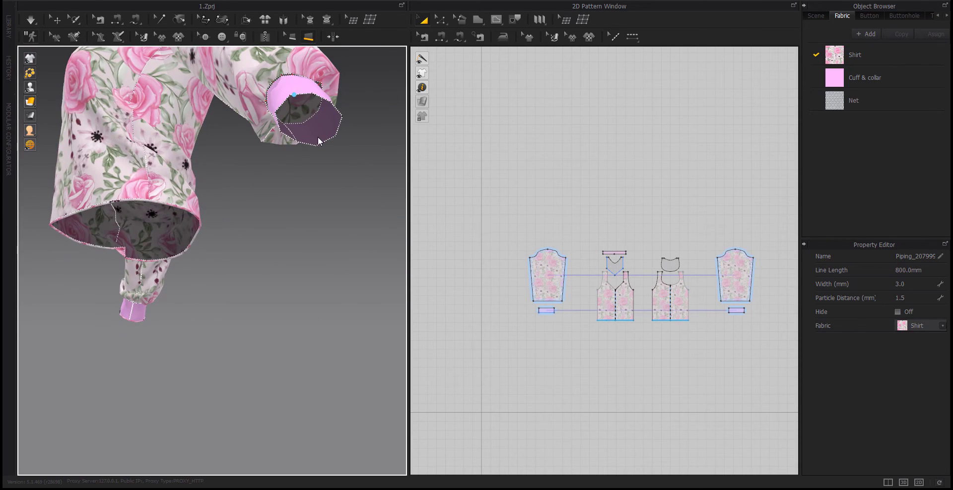
pyautogui.doubleClick(296, 93)
# Add piping along the curved seam between the back net inset and the back shirt panels.
pyautogui.moveTo(198, 163); pyautogui.dragTo(303, 226, button='right')
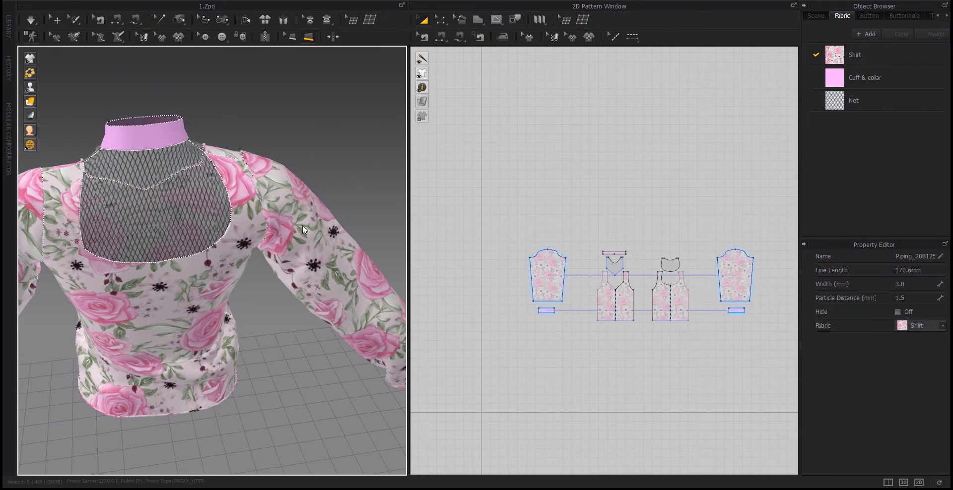
pyautogui.click(83, 162)
pyautogui.moveTo(204, 162); pyautogui.dragTo(201, 308, button='right')
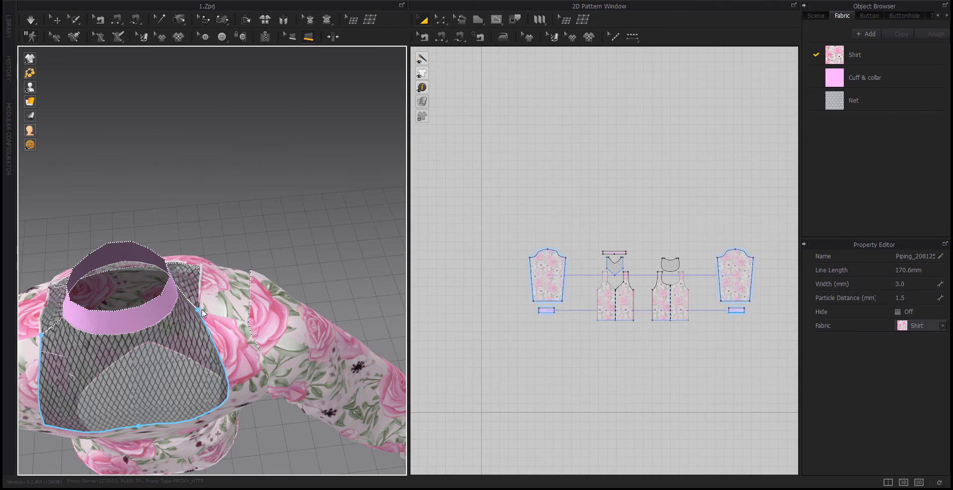
pyautogui.click(198, 311)
pyautogui.moveTo(178, 352); pyautogui.dragTo(278, 144, button='right')
# Duplicate the Cuff & collar fabric and name the copy piping.
pyautogui.click(292, 38)
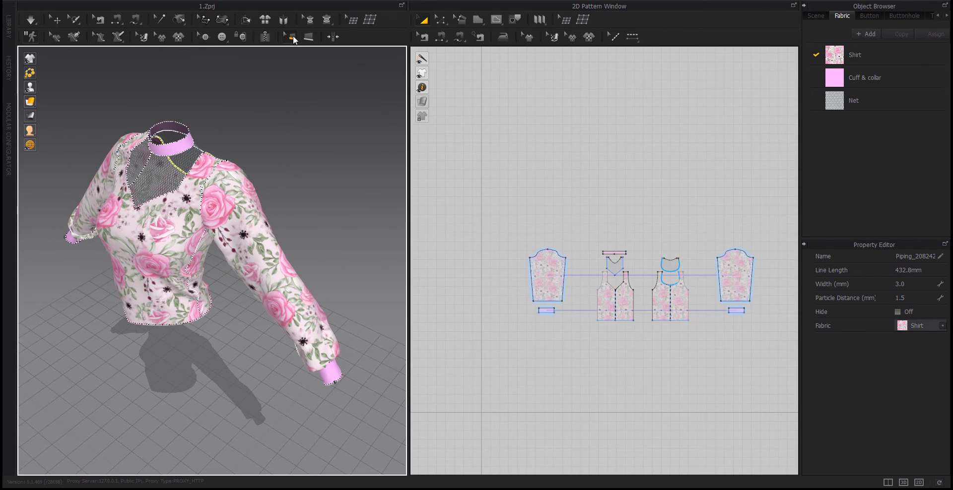
pyautogui.click(862, 32)
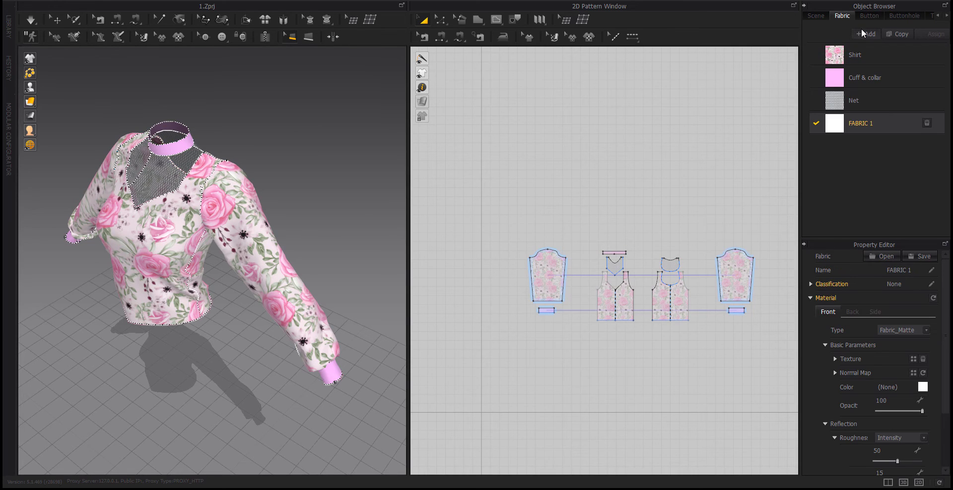
pyautogui.click(927, 122)
pyautogui.click(853, 77)
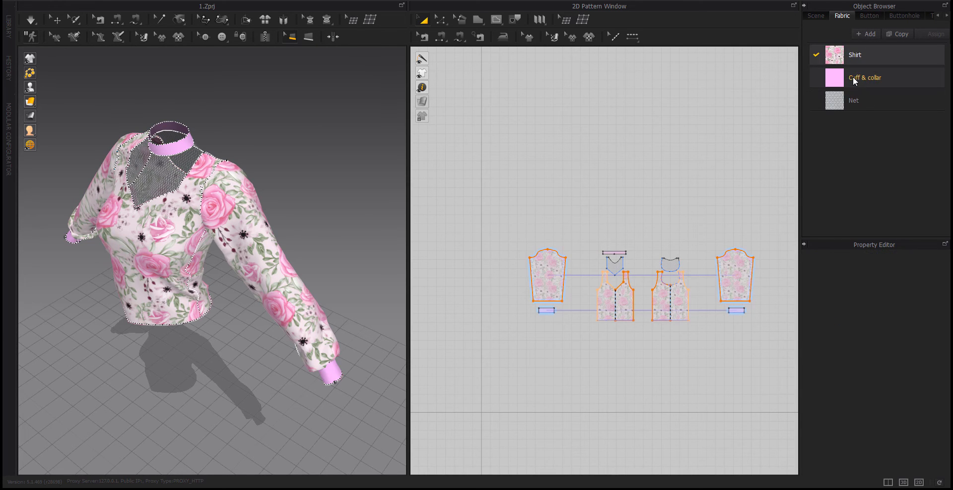
pyautogui.click(898, 33)
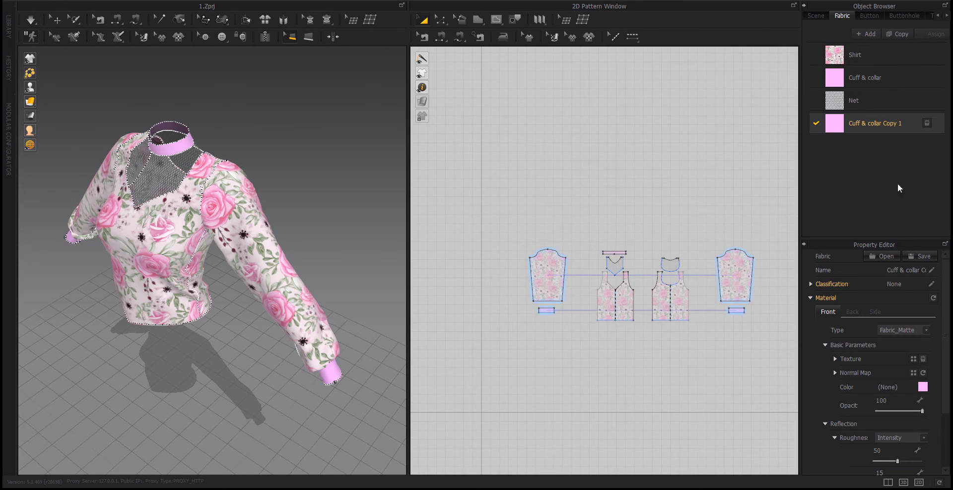
pyautogui.write('piping')
pyautogui.press('Return')
pyautogui.moveTo(303, 227); pyautogui.dragTo(201, 222, button='right')
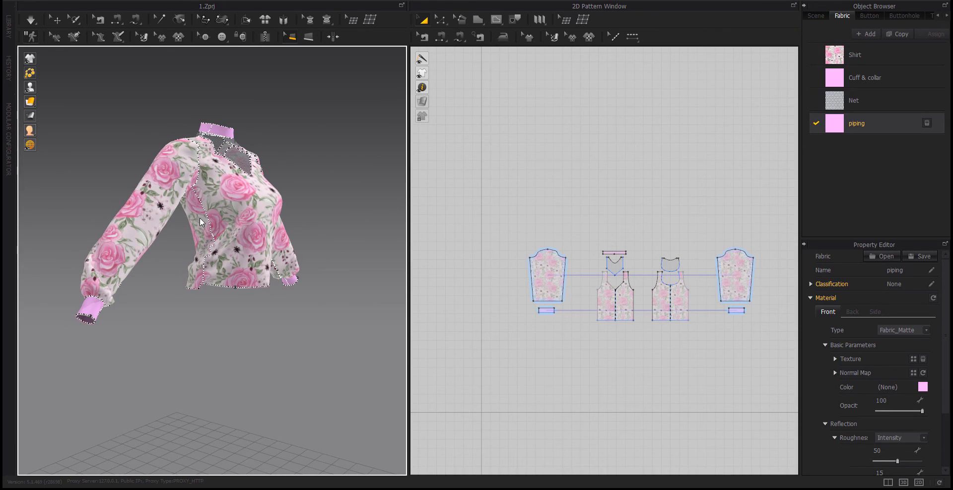
pyautogui.click(88, 320)
pyautogui.click(219, 285)
pyautogui.moveTo(219, 285); pyautogui.dragTo(153, 339, button='right')
pyautogui.click(252, 158)
pyautogui.moveTo(252, 159); pyautogui.dragTo(327, 273, button='right')
pyautogui.click(873, 123)
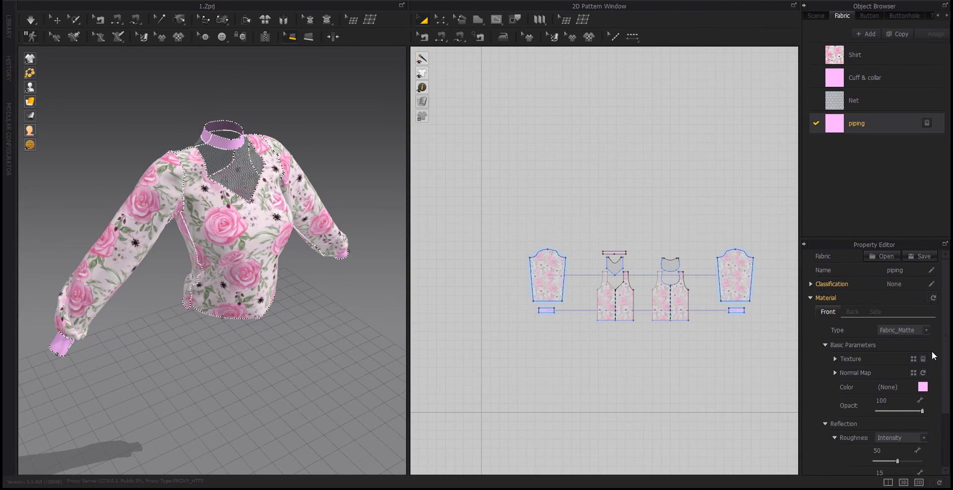
# Assign the piping fabric to the piping on the front and back net seams, bottom hem and both cuffs.
pyautogui.click(253, 200)
pyautogui.keyDown('shift'); pyautogui.click(232, 317); pyautogui.keyUp('shift')
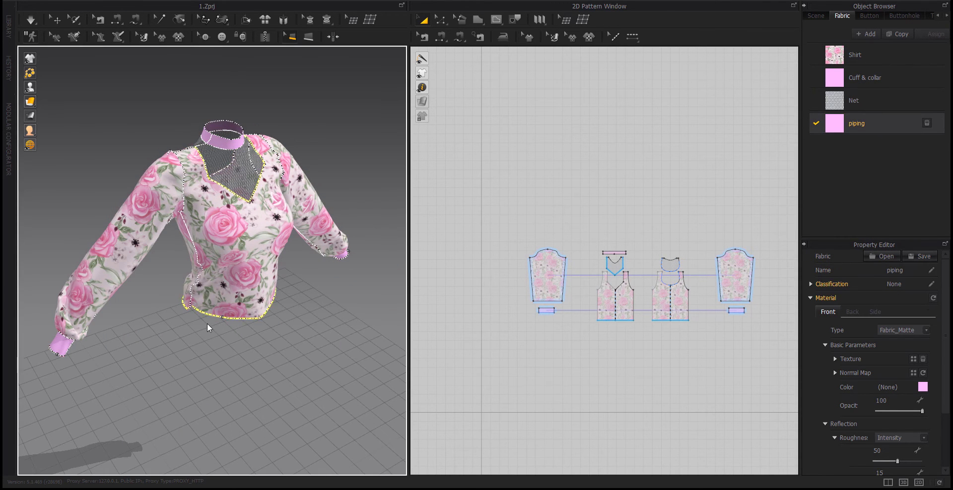
pyautogui.keyDown('shift'); pyautogui.click(255, 196); pyautogui.keyUp('shift')
pyautogui.keyDown('shift'); pyautogui.click(341, 257); pyautogui.keyUp('shift')
pyautogui.moveTo(327, 263); pyautogui.dragTo(387, 263, button='right')
pyautogui.keyDown('shift'); pyautogui.click(186, 189); pyautogui.keyUp('shift')
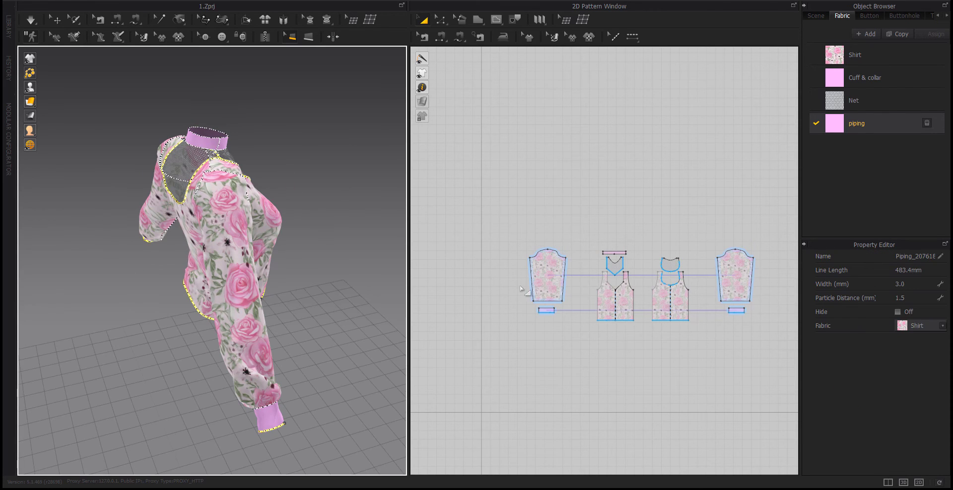
pyautogui.click(903, 329)
pyautogui.click(918, 358)
pyautogui.moveTo(375, 320); pyautogui.dragTo(233, 323, button='right')
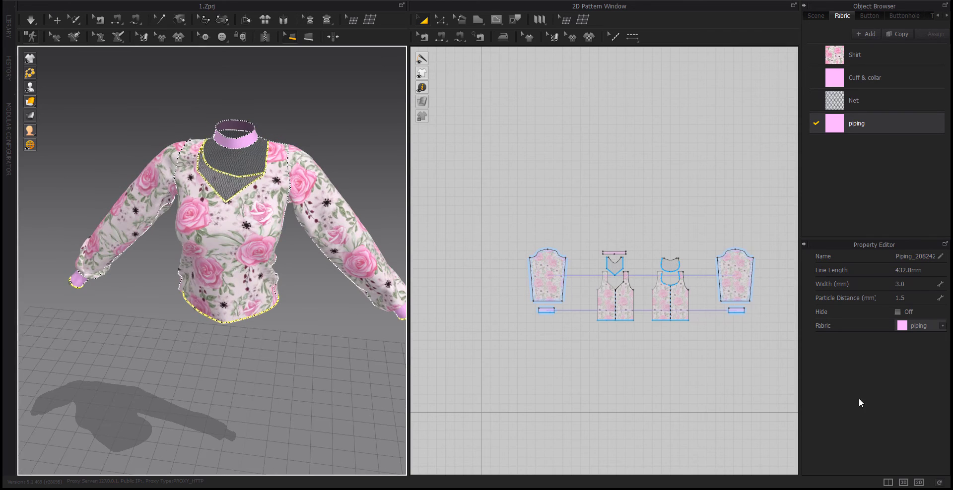
pyautogui.click(317, 355)
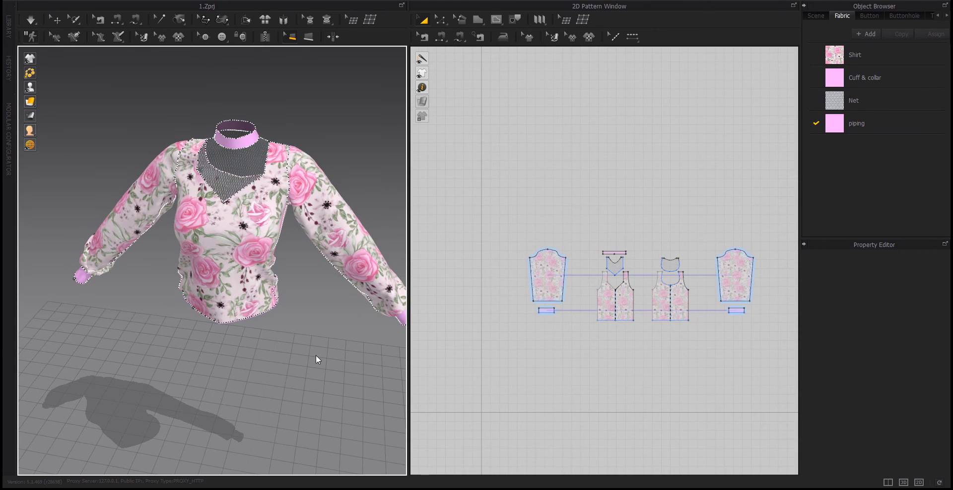
# Recolour the piping fabric to a strongly saturated bright magenta.
pyautogui.click(55, 21)
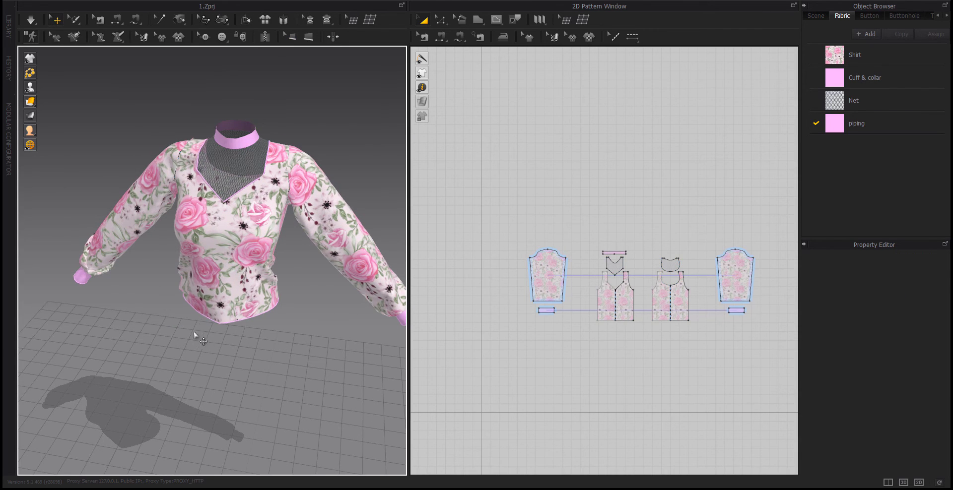
pyautogui.scroll(3, 194, 332)
pyautogui.click(856, 123)
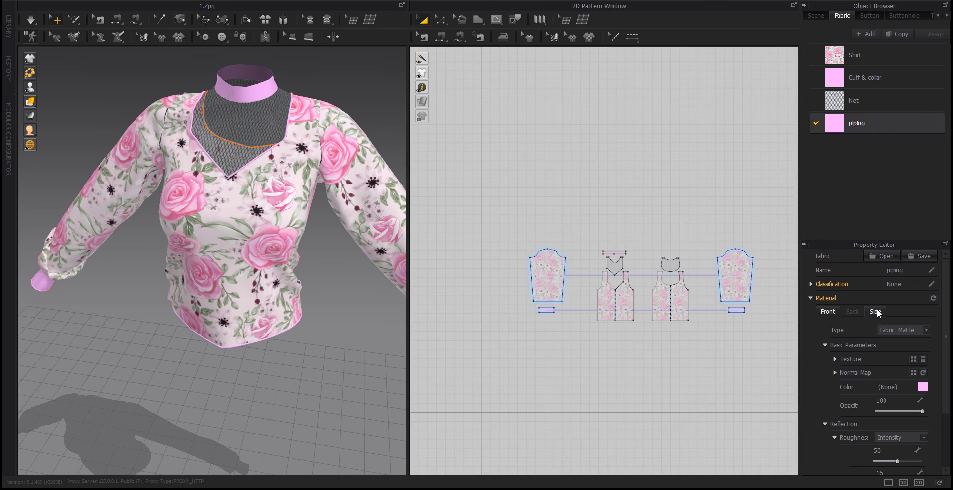
pyautogui.click(922, 387)
pyautogui.moveTo(435, 111); pyautogui.dragTo(456, 107)
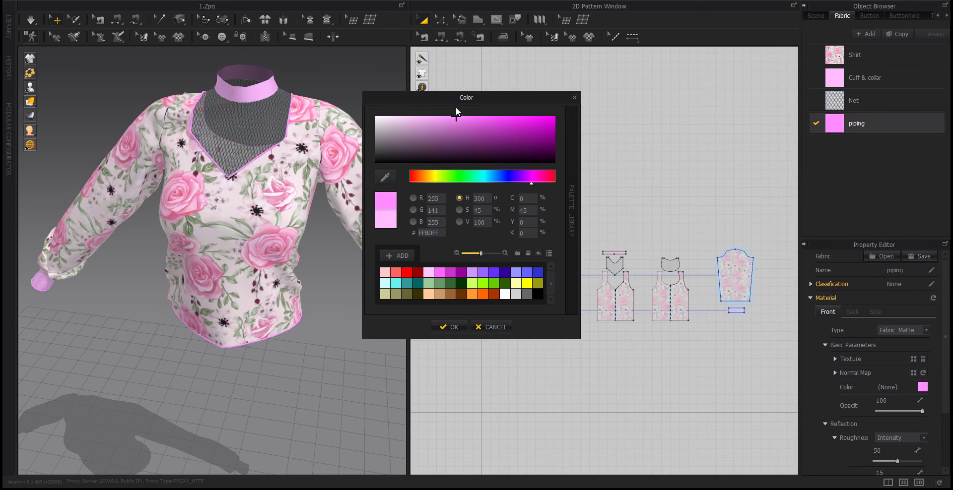
pyautogui.click(450, 327)
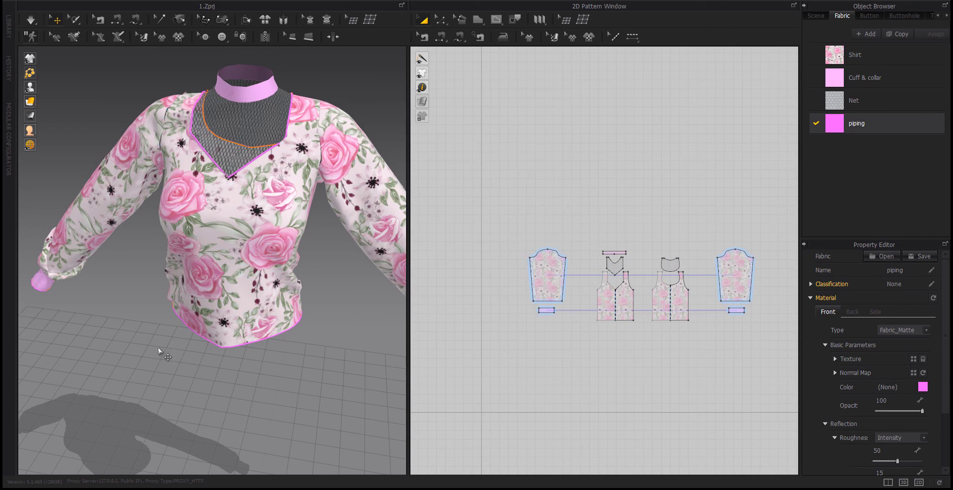
pyautogui.moveTo(168, 357); pyautogui.dragTo(103, 359, button='right')
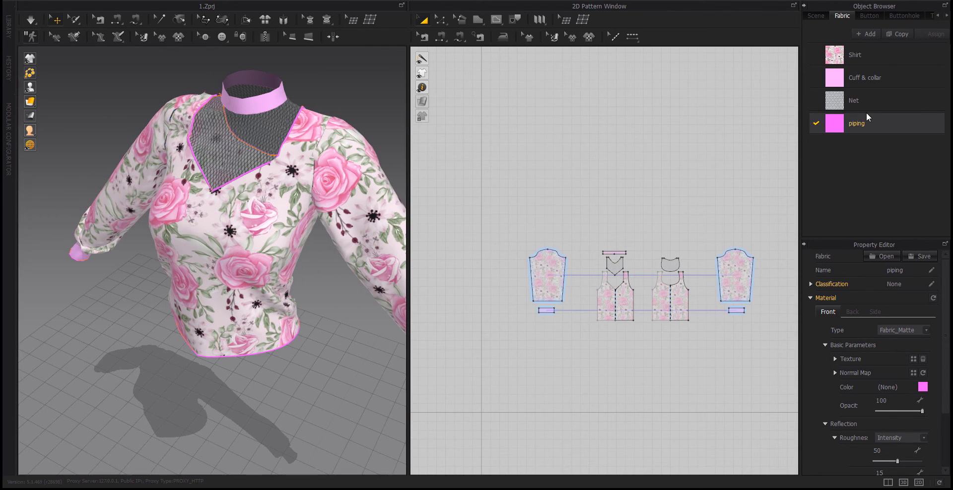
pyautogui.click(922, 387)
pyautogui.moveTo(472, 115); pyautogui.dragTo(504, 111)
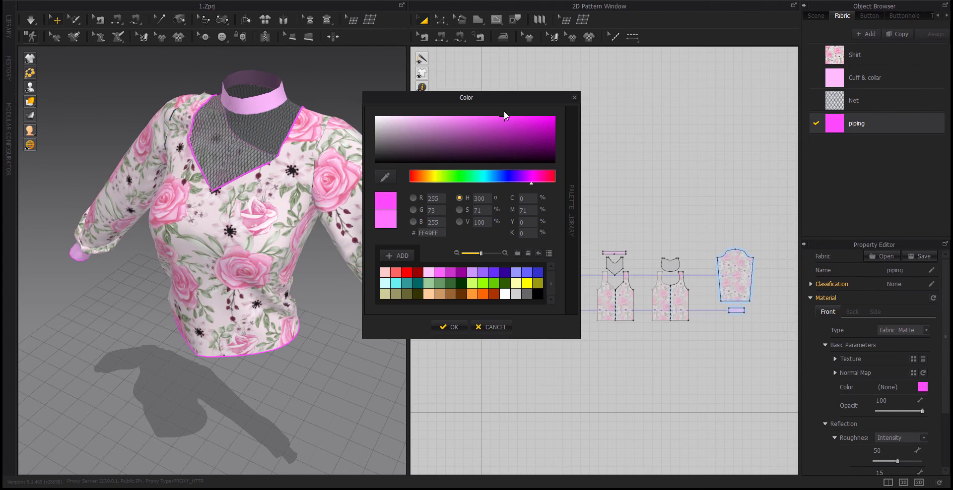
pyautogui.click(450, 327)
# Show the avatar again and simulate the piped top to settle it on the body.
pyautogui.click(45, 88)
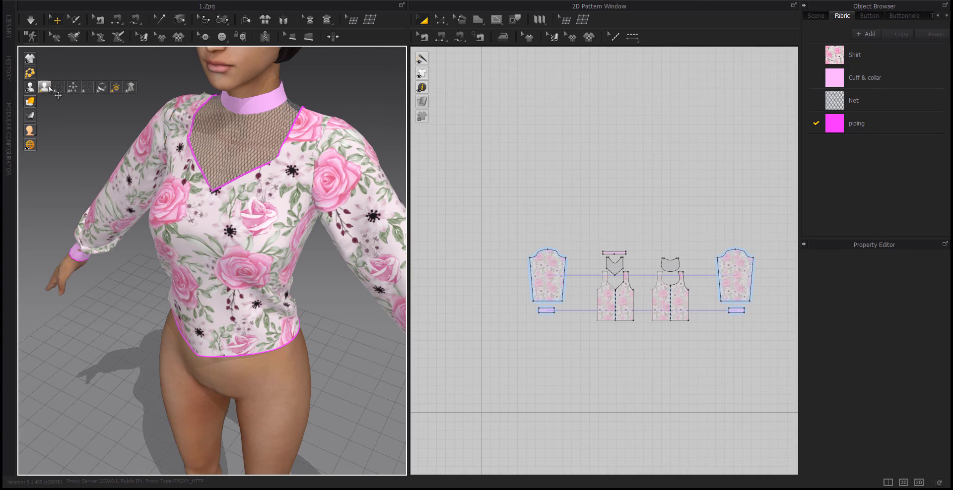
pyautogui.moveTo(195, 223); pyautogui.dragTo(213, 220, button='right')
pyautogui.scroll(-3, 213, 219)
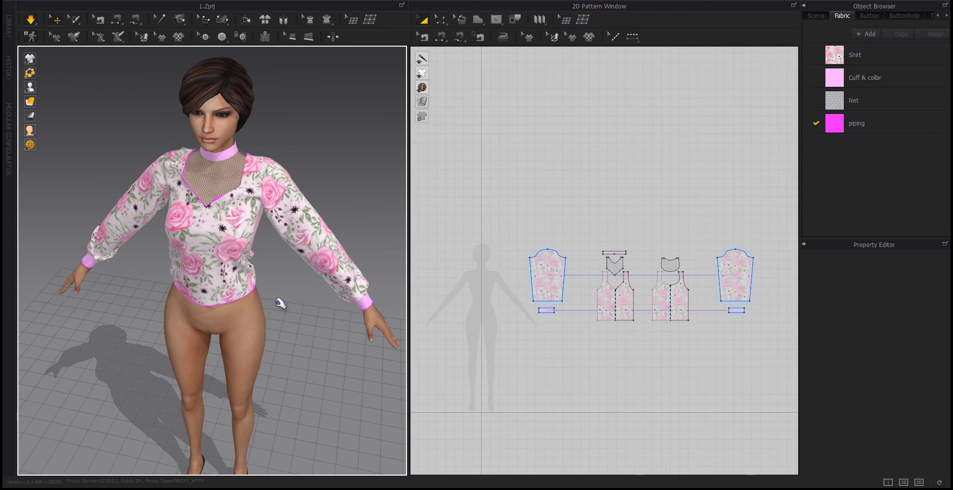
pyautogui.moveTo(191, 281); pyautogui.dragTo(168, 270, button='right')
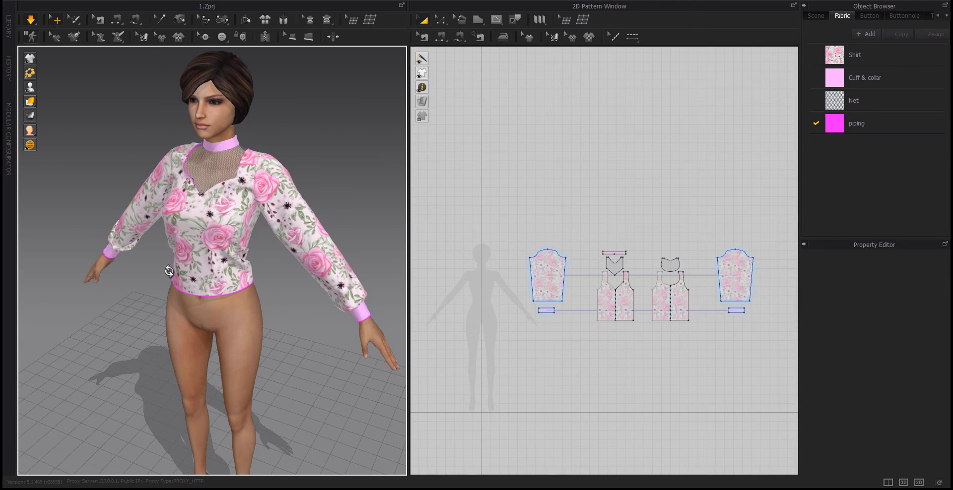
pyautogui.scroll(8, 168, 271)
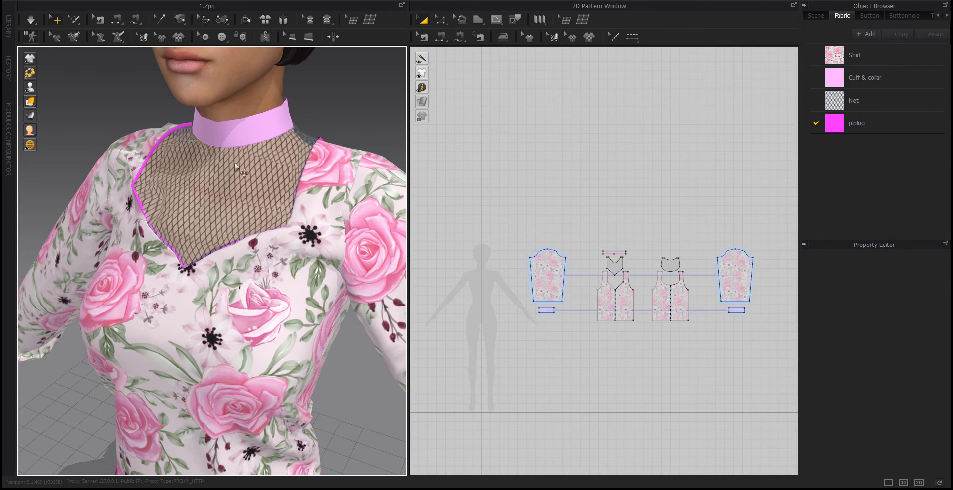
# Delete the piping along the V-shaped front net inset seam and briefly simulate the garment without it.
pyautogui.click(151, 215)
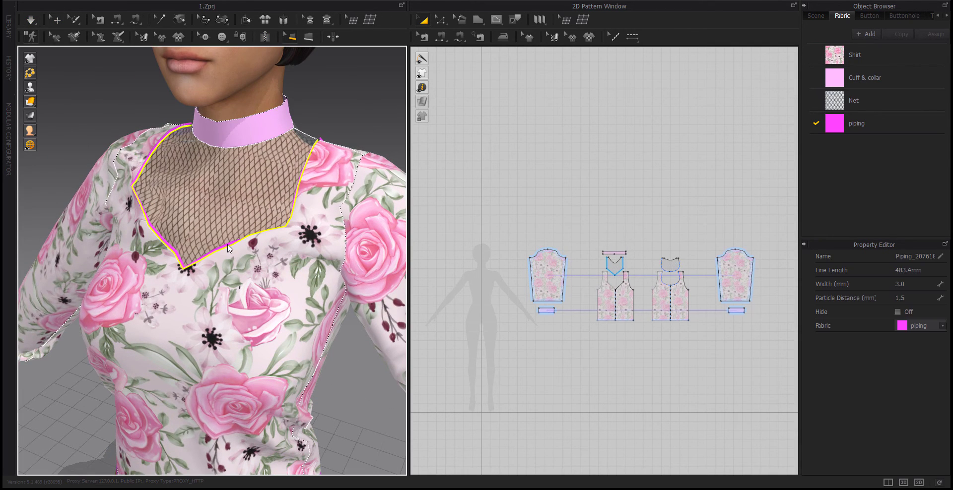
pyautogui.moveTo(273, 235); pyautogui.dragTo(149, 327, button='right')
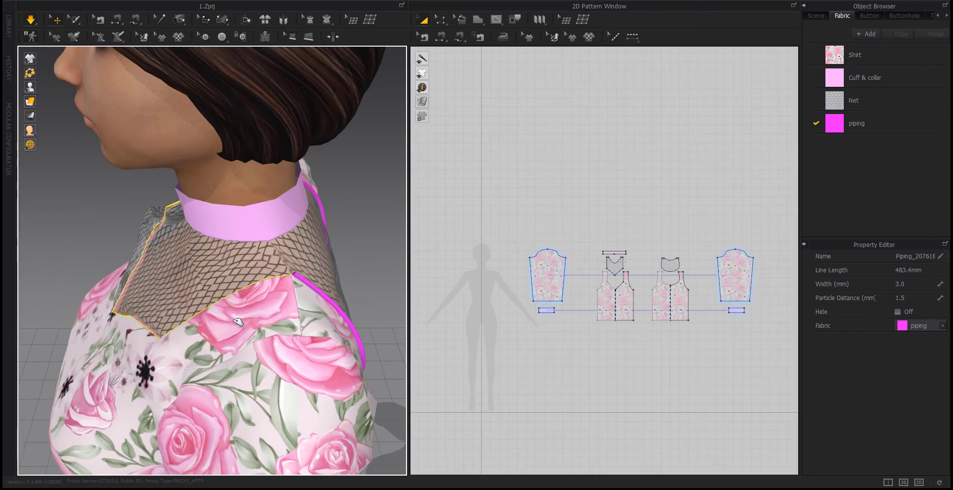
pyautogui.click(125, 322)
pyautogui.click(136, 308)
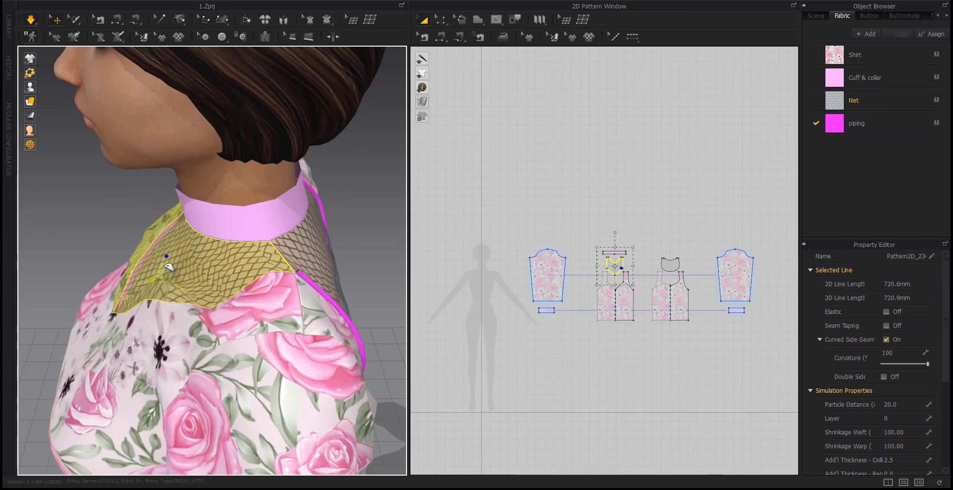
pyautogui.moveTo(166, 260); pyautogui.dragTo(333, 357, button='right')
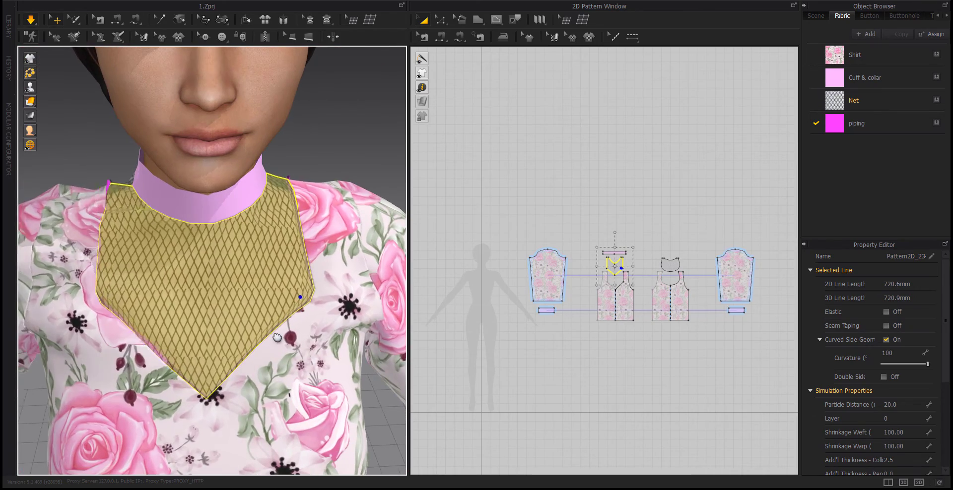
pyautogui.moveTo(194, 350)
pyautogui.mouseDown(button='right')
pyautogui.moveTo(222, 358)
pyautogui.moveTo(210, 385)
pyautogui.moveTo(190, 352)
pyautogui.mouseUp(button='right')
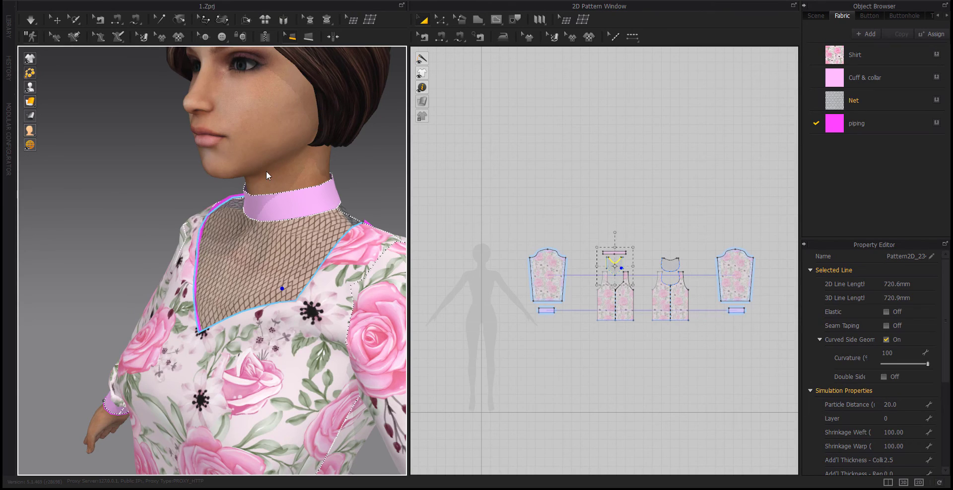
pyautogui.click(198, 297)
pyautogui.moveTo(197, 297); pyautogui.dragTo(313, 348, button='right')
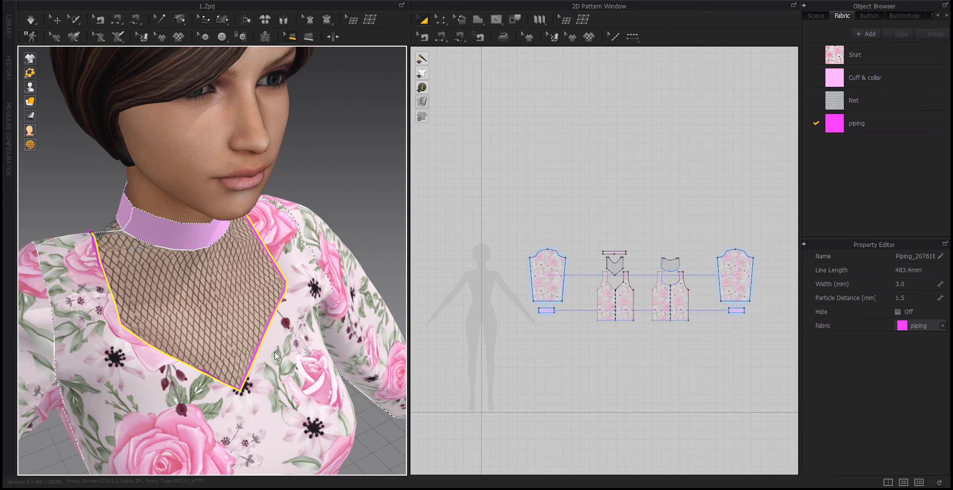
pyautogui.press('Delete')
pyautogui.moveTo(233, 353); pyautogui.dragTo(191, 361, button='right')
pyautogui.press('space')
pyautogui.press('space')
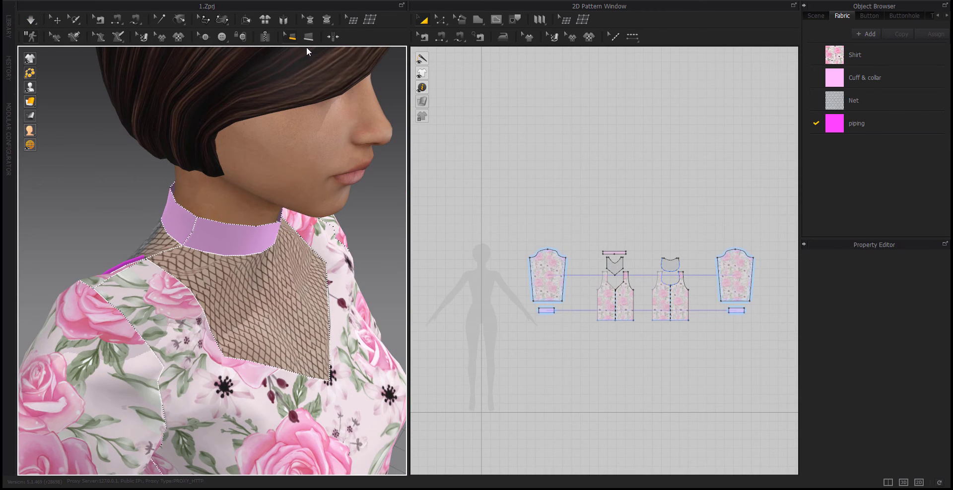
# Add new piping along the whole V-shaped front net seam, from one shoulder to the other.
pyautogui.click(308, 36)
pyautogui.moveTo(208, 209); pyautogui.dragTo(174, 332, button='right')
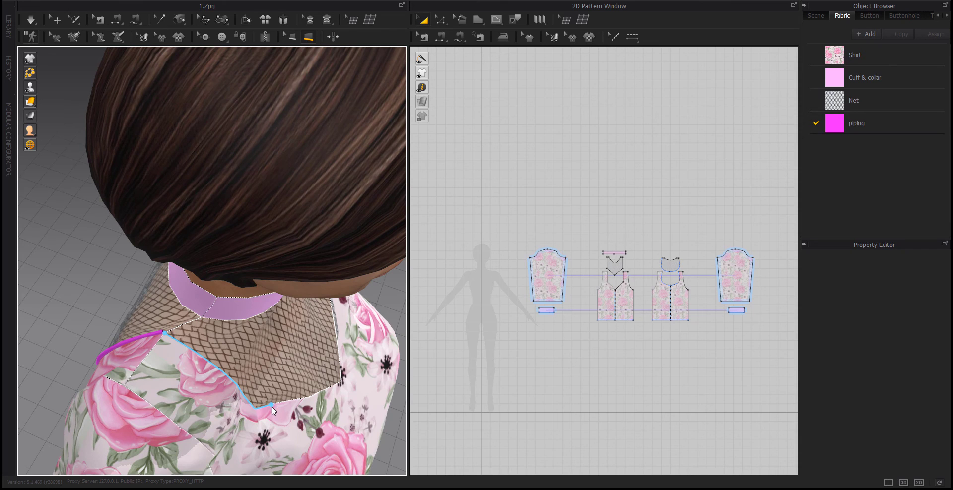
pyautogui.moveTo(272, 406); pyautogui.dragTo(214, 308, button='right')
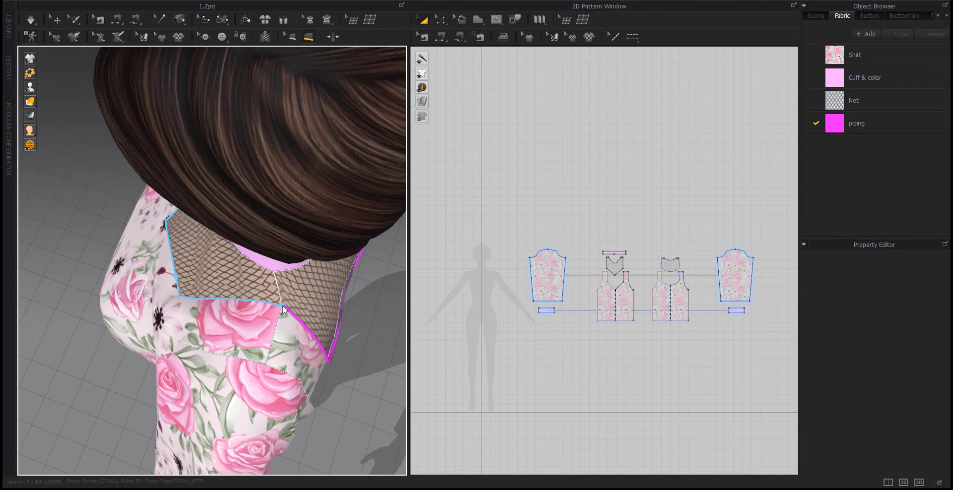
pyautogui.doubleClick(234, 328)
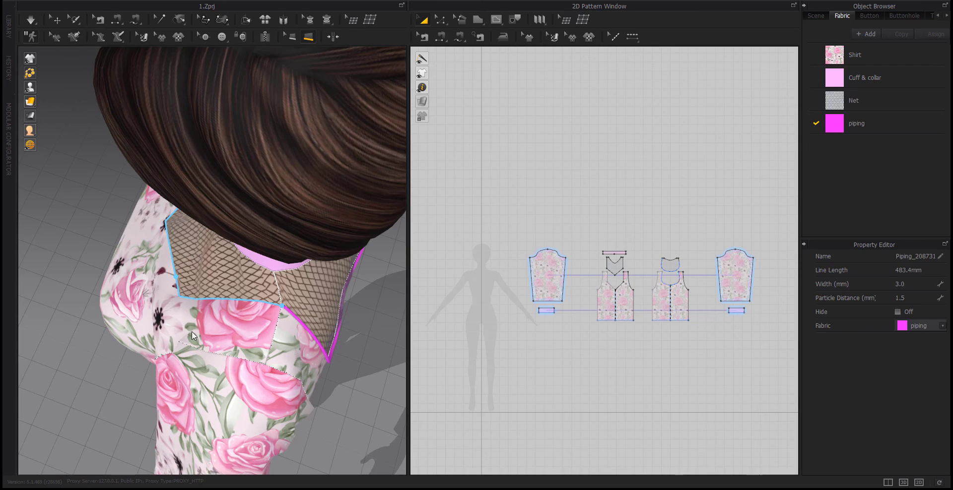
pyautogui.click(184, 333)
# Simulate the top with its new neckline piping and check the fit from the side and front.
pyautogui.press('space')
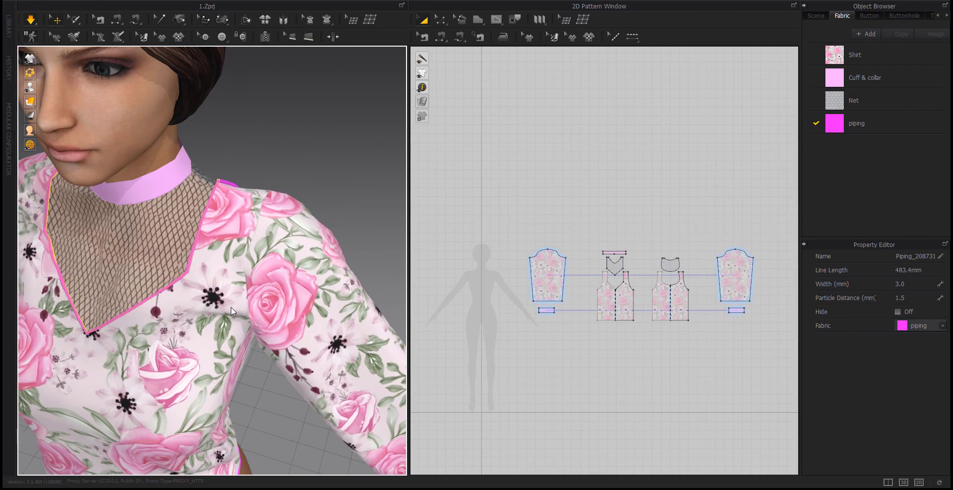
pyautogui.moveTo(230, 307); pyautogui.dragTo(239, 256, button='right')
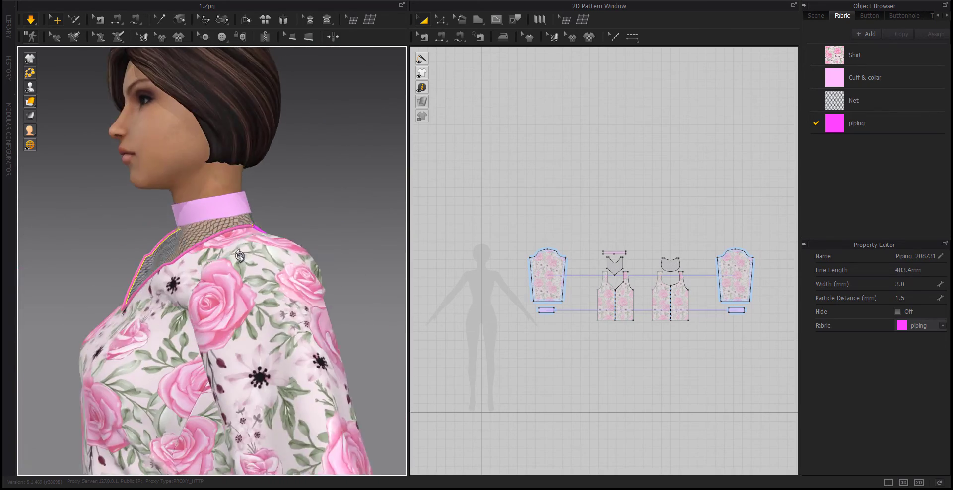
pyautogui.moveTo(233, 422); pyautogui.dragTo(198, 218, button='middle')
pyautogui.scroll(-4, 225, 322)
pyautogui.moveTo(226, 324); pyautogui.dragTo(300, 296, button='right')
pyautogui.moveTo(299, 296); pyautogui.dragTo(257, 295, button='middle')
pyautogui.scroll(-1, 257, 295)
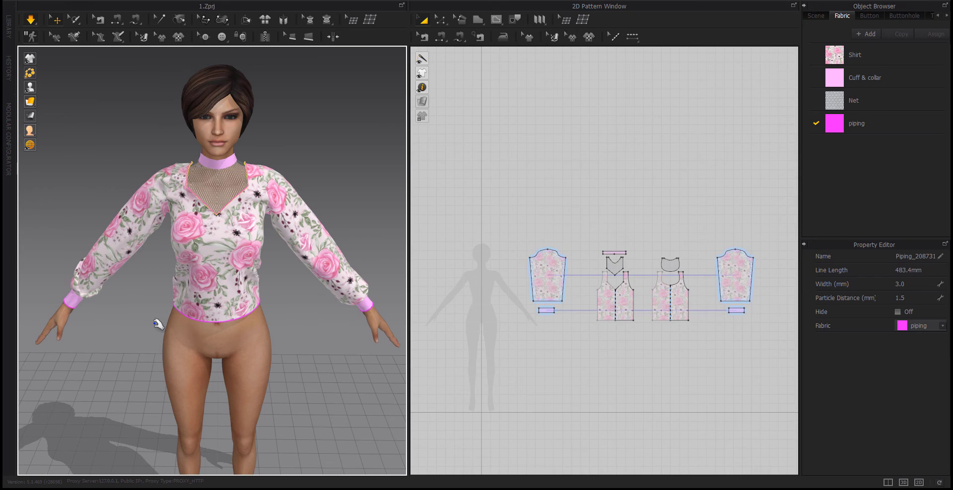
pyautogui.click(655, 350)
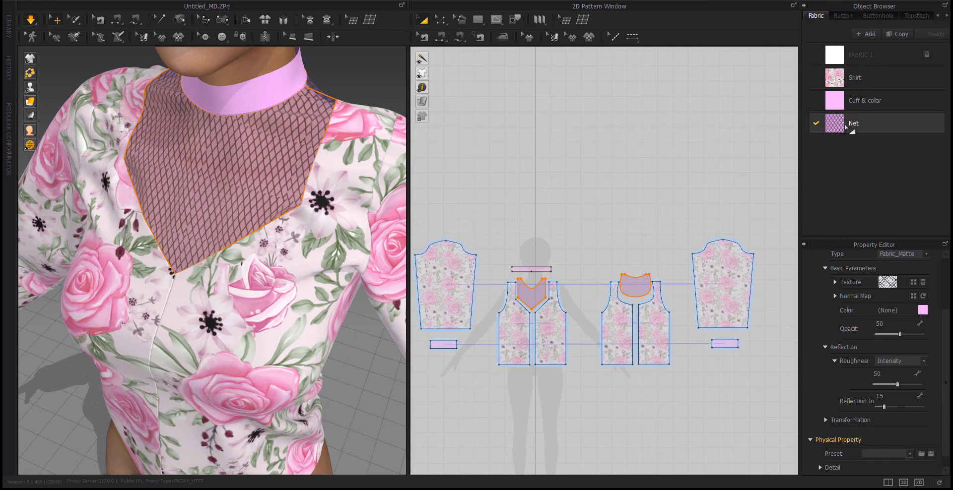
# Change the Net fabric's colour to white.
pyautogui.click(923, 310)
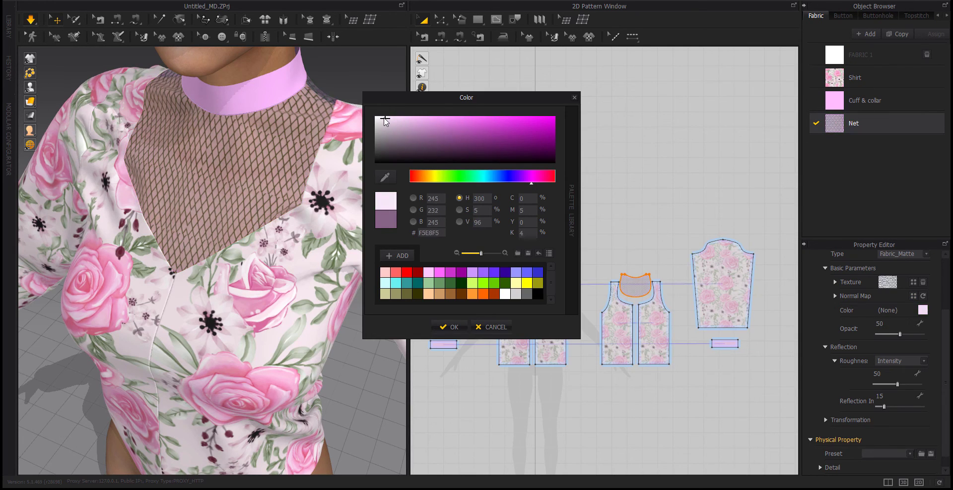
pyautogui.moveTo(384, 120); pyautogui.dragTo(350, 107)
pyautogui.click(454, 327)
pyautogui.moveTo(231, 286); pyautogui.dragTo(74, 273, button='right')
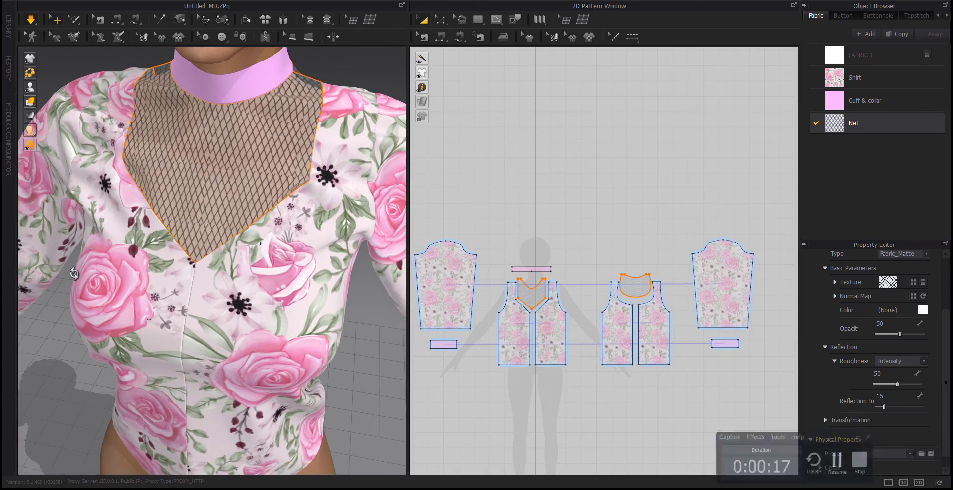
# Merge the two front shirt panels along their vertical centre-front edges.
pyautogui.click(554, 408)
pyautogui.scroll(4, 540, 351)
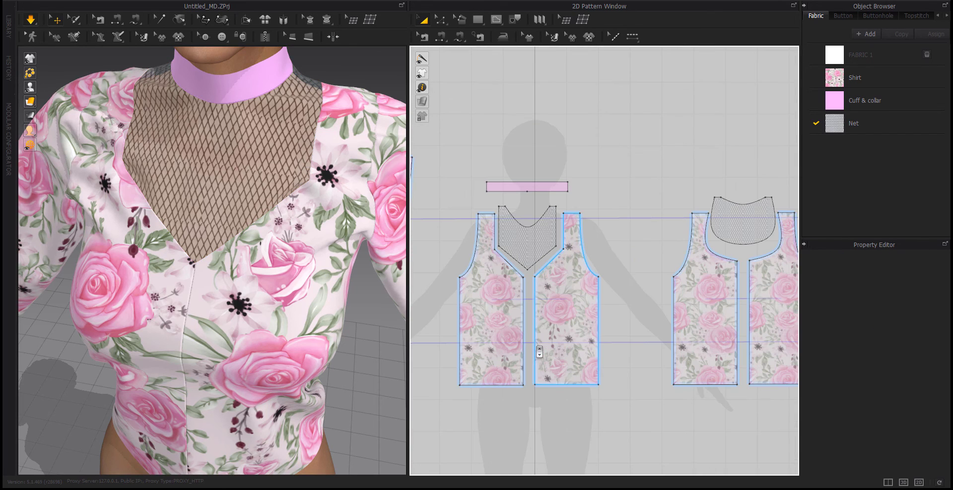
pyautogui.click(523, 327)
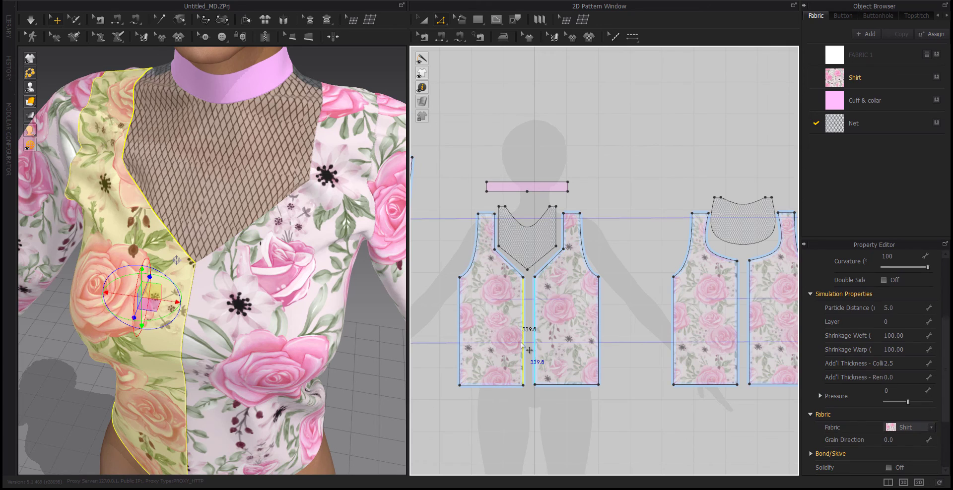
pyautogui.rightClick(522, 344)
pyautogui.click(534, 439)
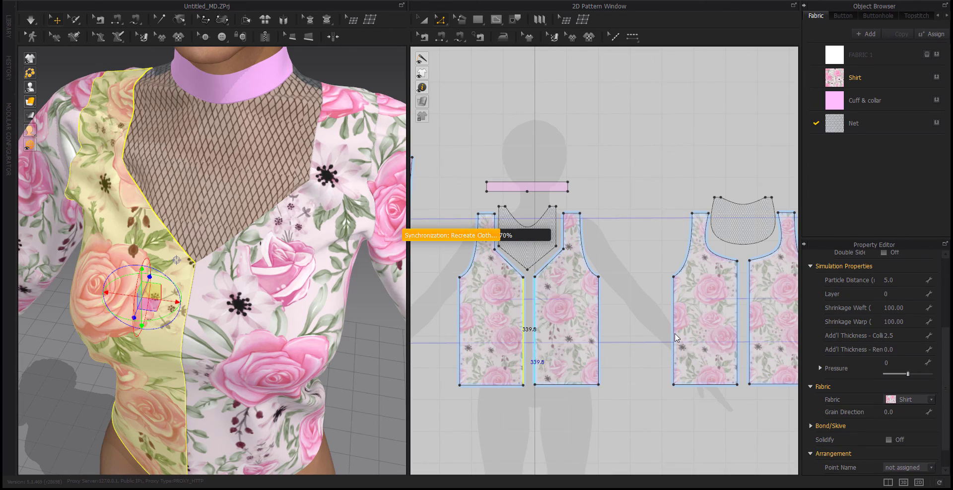
# Merge the two back shirt panels along their vertical centre-back edges and simulate the top.
pyautogui.click(191, 292)
pyautogui.rightClick(737, 339)
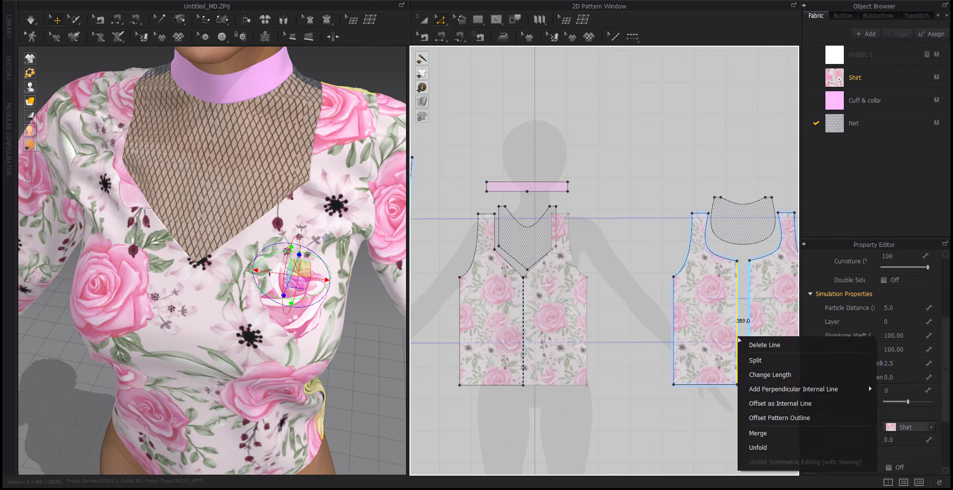
pyautogui.click(758, 433)
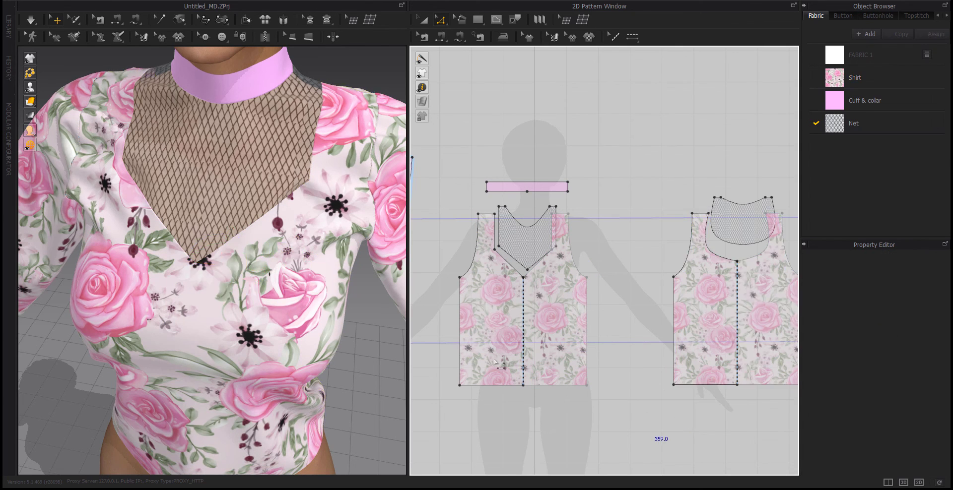
pyautogui.scroll(-2, 277, 278)
pyautogui.press('space')
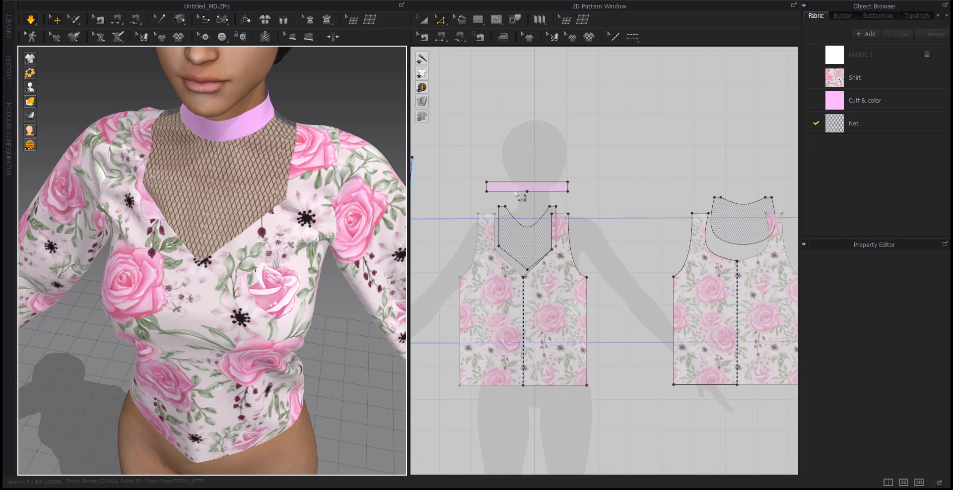
# Move the collar and the front and back net patterns upward, clear of the shirt panels in the 2D layout.
pyautogui.press('a')
pyautogui.moveTo(543, 186); pyautogui.dragTo(539, 153)
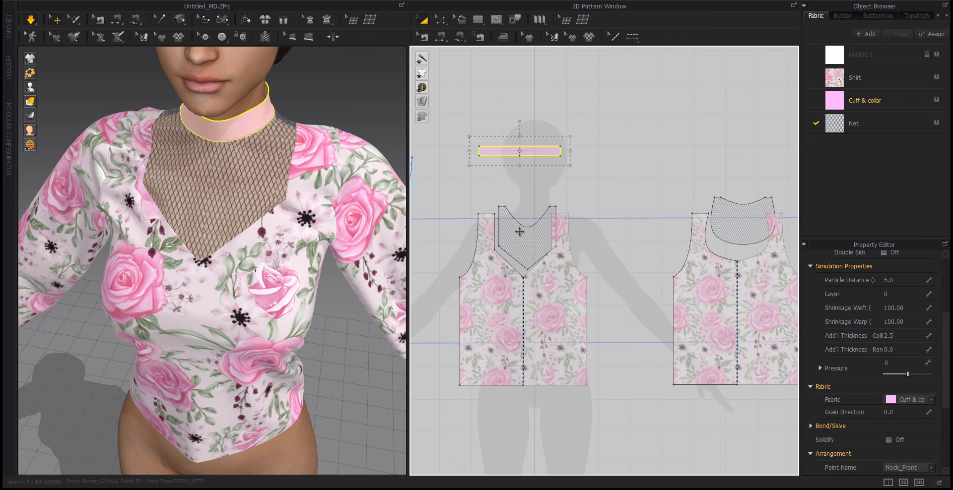
pyautogui.moveTo(520, 231); pyautogui.dragTo(512, 191)
pyautogui.click(337, 362)
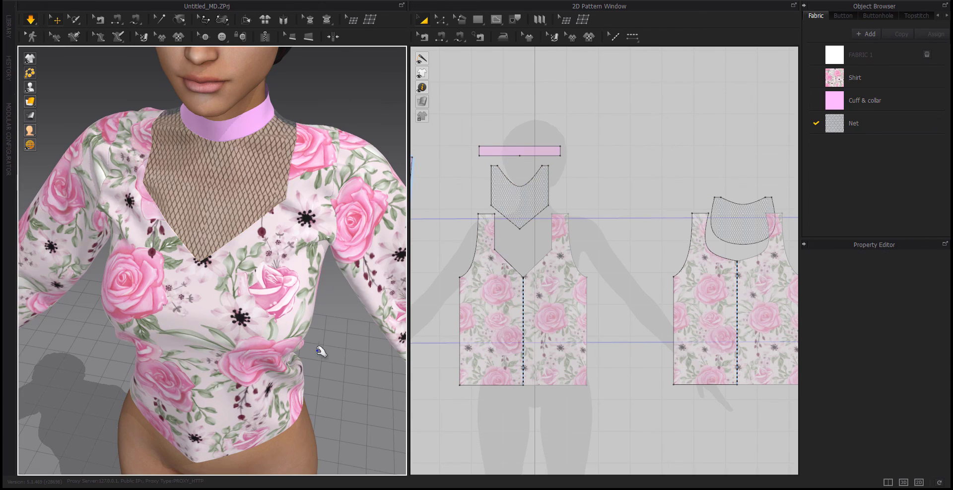
pyautogui.moveTo(319, 351); pyautogui.dragTo(652, 314, button='right')
pyautogui.moveTo(734, 209); pyautogui.dragTo(723, 178)
pyautogui.click(442, 288)
pyautogui.moveTo(181, 314); pyautogui.dragTo(441, 322, button='right')
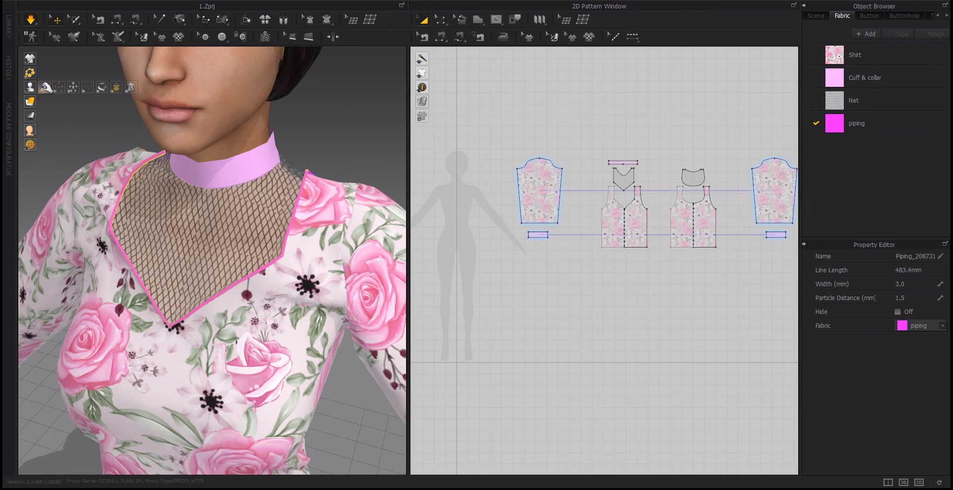
# Hide the avatar and add piping around the full upper edge of the stand collar.
pyautogui.click(45, 87)
pyautogui.moveTo(148, 149); pyautogui.dragTo(167, 196, button='right')
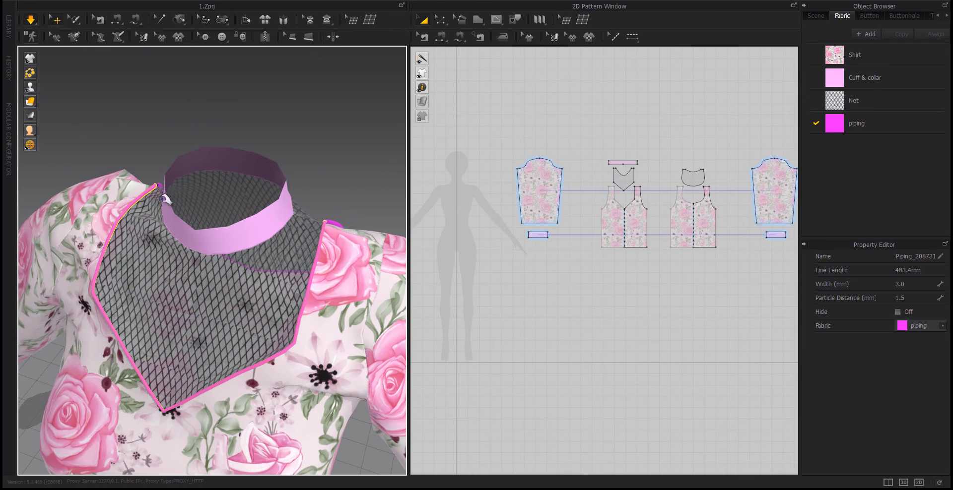
pyautogui.click(308, 37)
pyautogui.click(250, 152)
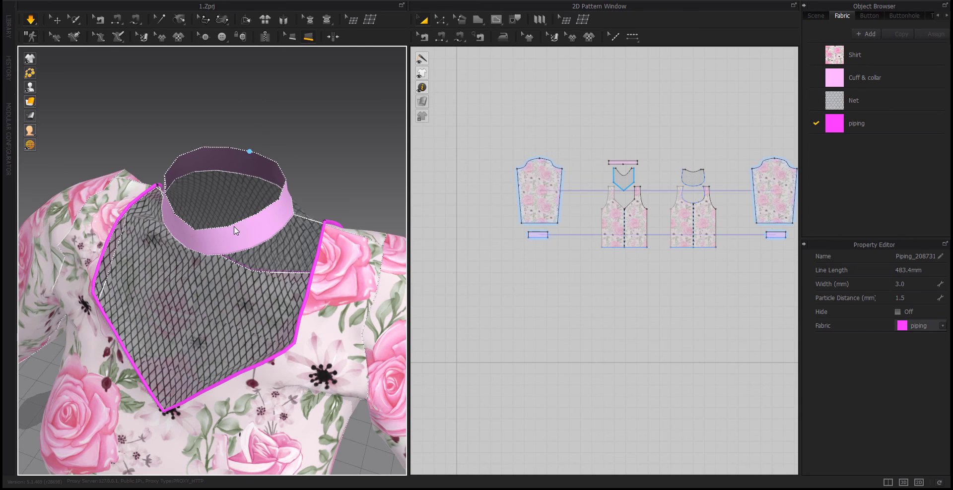
pyautogui.click(247, 153)
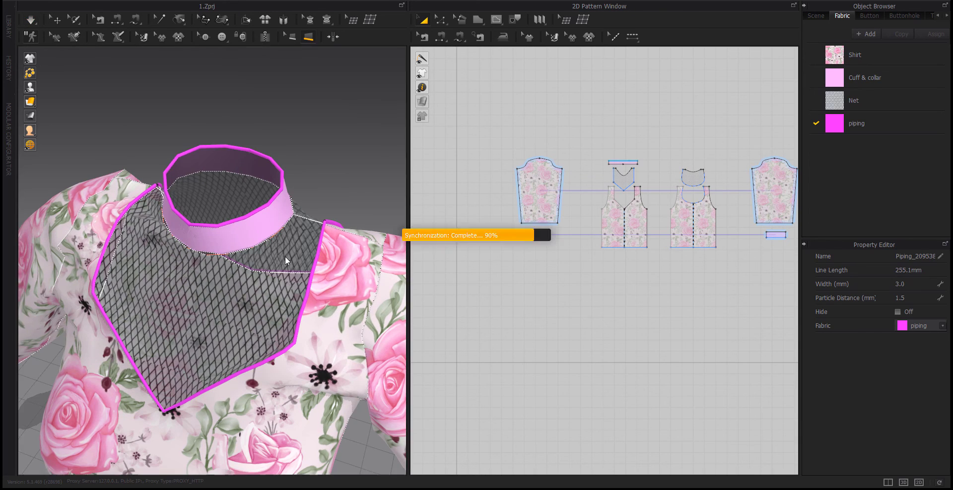
# Show the avatar again and simulate the top with its new collar piping.
pyautogui.click(44, 87)
pyautogui.moveTo(153, 251); pyautogui.dragTo(197, 249, button='right')
pyautogui.press('space')
pyautogui.click(314, 188)
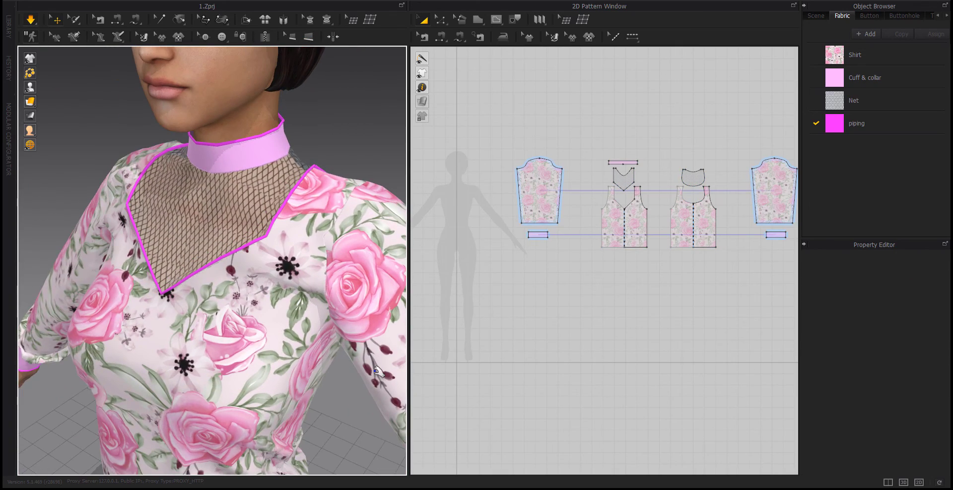
pyautogui.scroll(-3, 233, 328)
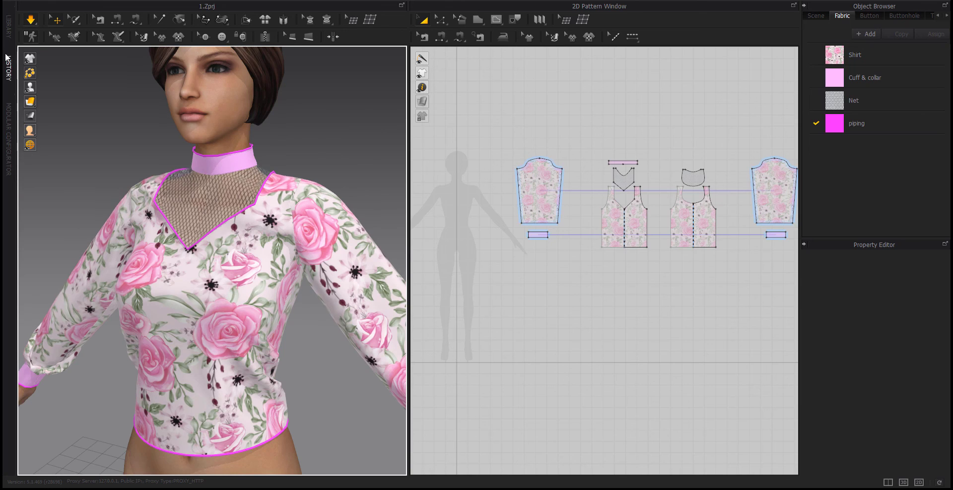
# Apply the hand-on-hip pose from the avatar library so the simulated top follows the avatar.
pyautogui.click(8, 28)
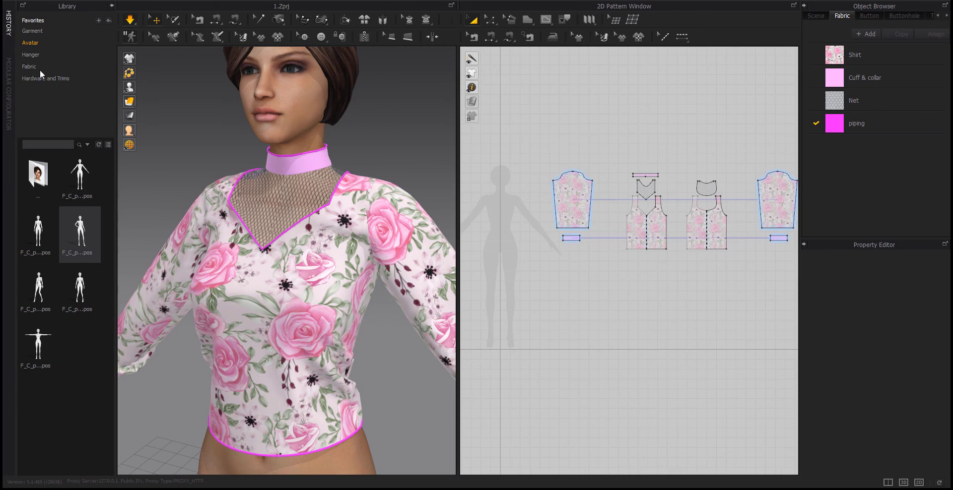
pyautogui.doubleClick(84, 239)
pyautogui.click(481, 265)
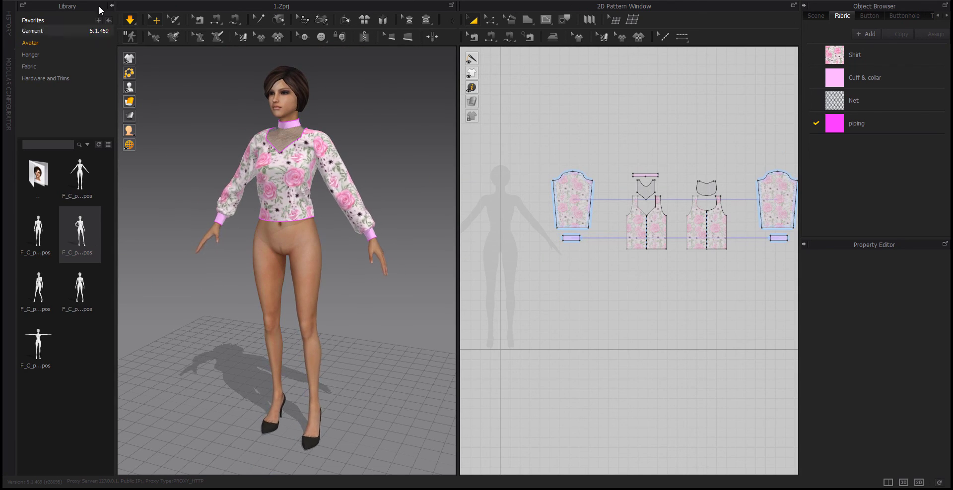
pyautogui.moveTo(122, 247); pyautogui.dragTo(306, 243, button='right')
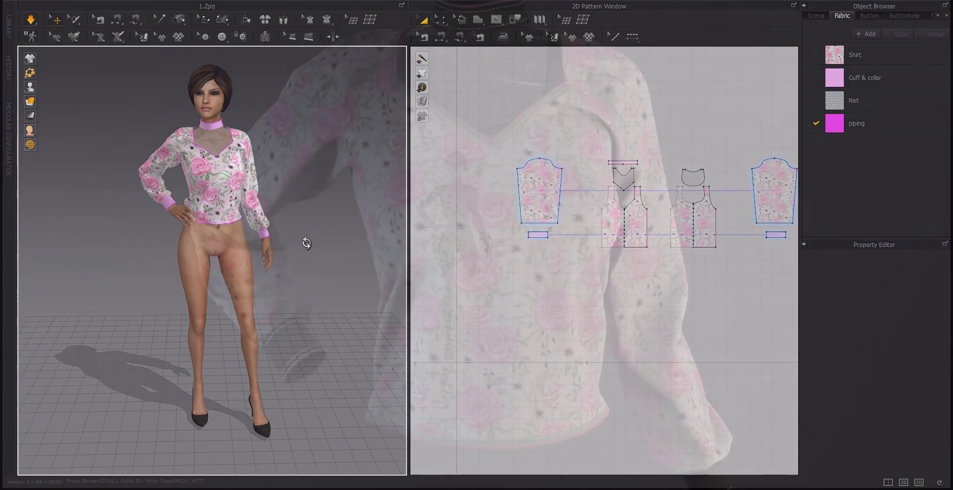